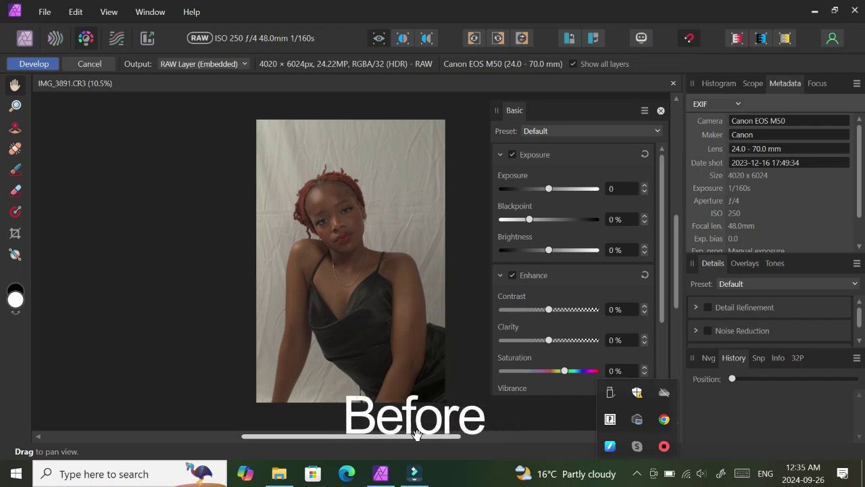
Zoom out to 10% to view the whole finished retouched portrait
{"action": "scroll", "coordinate": [367, 308], "scroll_direction": "up", "scroll_amount": 5}
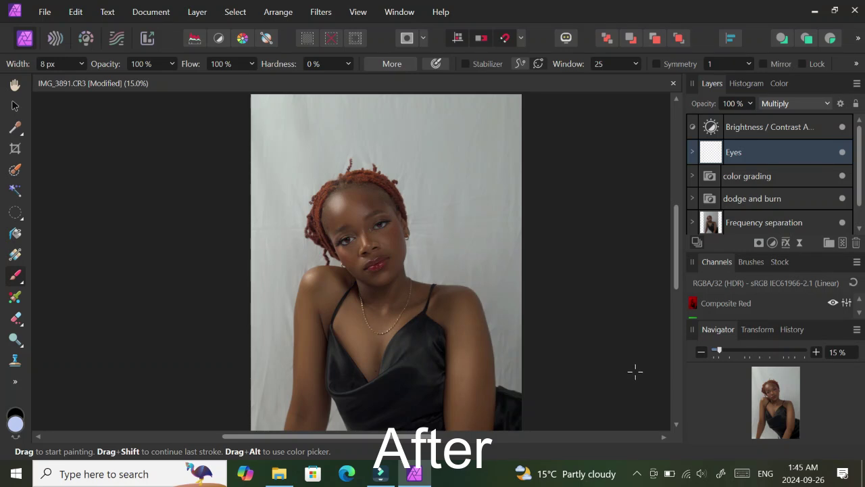
{"action": "key", "text": "ctrl+minus"}
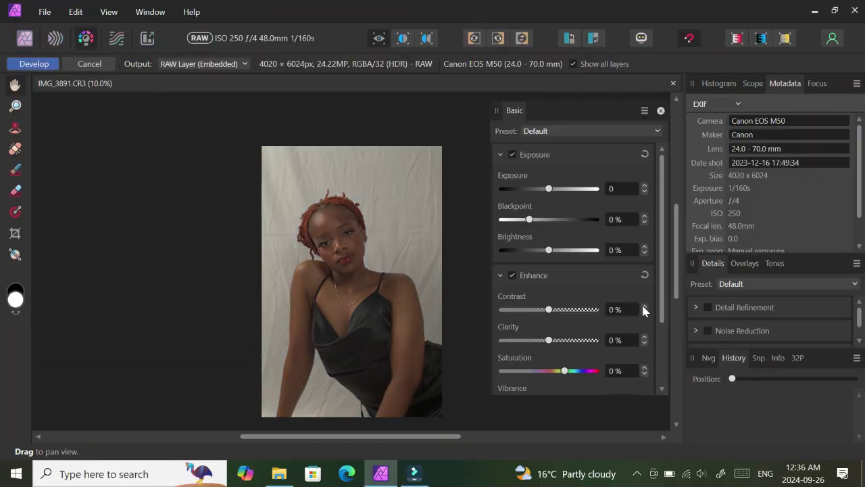
Set Contrast to 1% and Vibrance to 2% in the Basic panel
{"action": "left_click", "coordinate": [644, 306]}
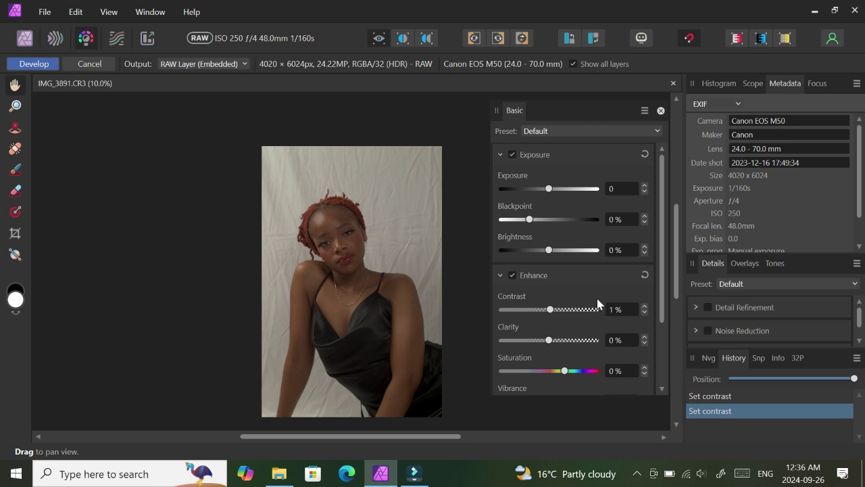
{"action": "left_click", "coordinate": [644, 312]}
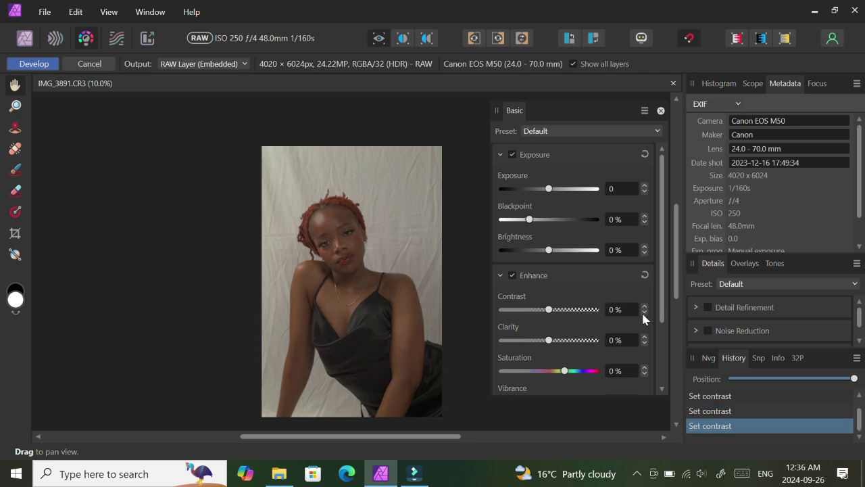
{"action": "left_click", "coordinate": [644, 305]}
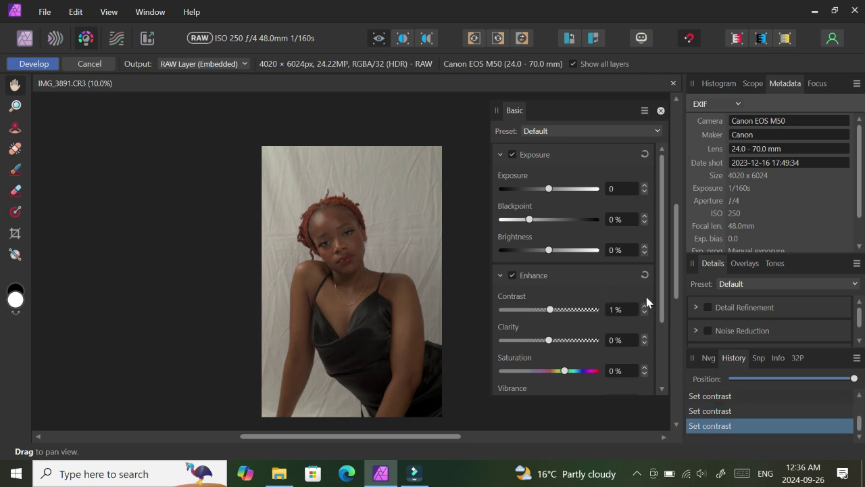
{"action": "left_click_drag", "start_coordinate": [676, 270], "coordinate": [664, 377]}
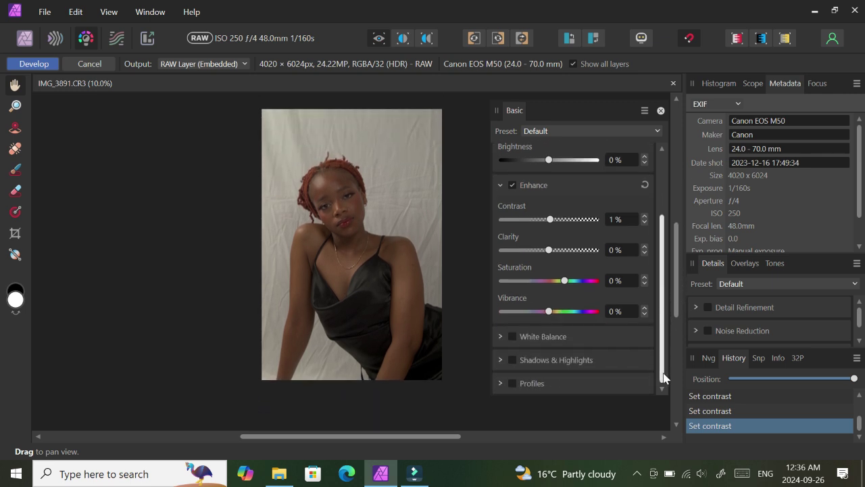
{"action": "left_click", "coordinate": [645, 307]}
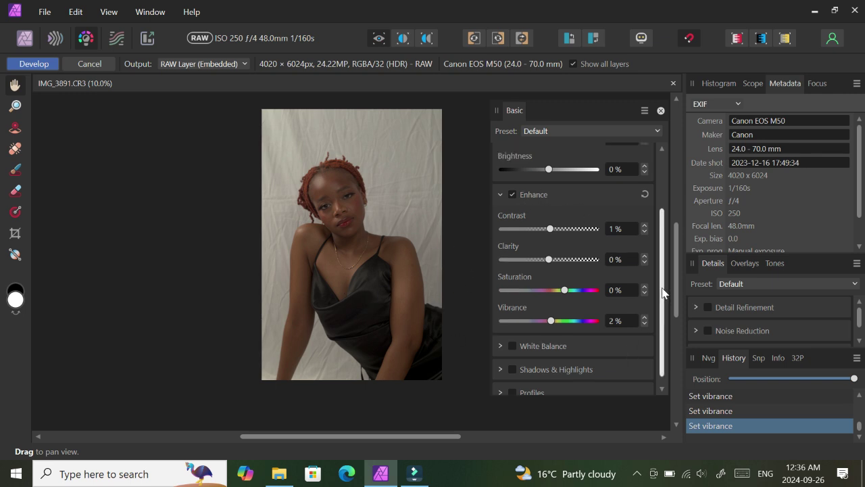
Enable White Balance and set Temperature to 5900 K
{"action": "left_click", "coordinate": [501, 337]}
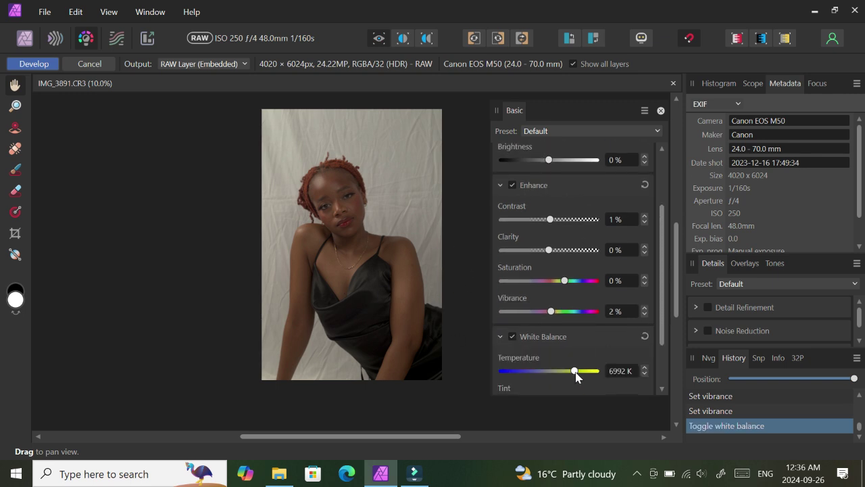
{"action": "left_click", "coordinate": [641, 373]}
{"action": "left_click", "coordinate": [641, 372]}
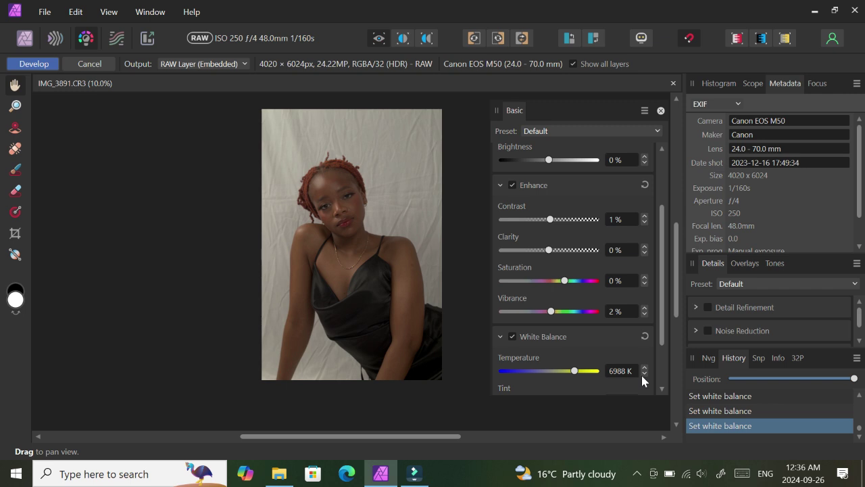
{"action": "left_click_drag", "start_coordinate": [573, 372], "coordinate": [571, 372]}
{"action": "left_click_drag", "start_coordinate": [569, 371], "coordinate": [568, 371]}
{"action": "left_click", "coordinate": [615, 373]}
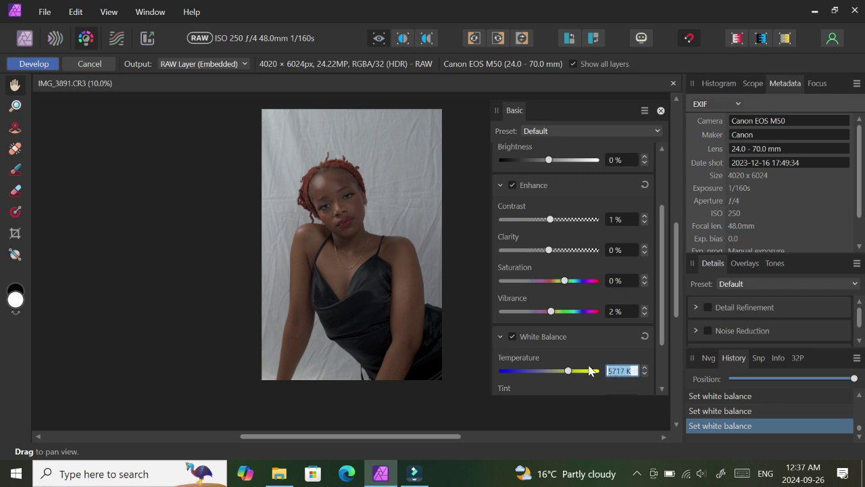
{"action": "type", "text": "5800"}
{"action": "key", "text": "Return"}
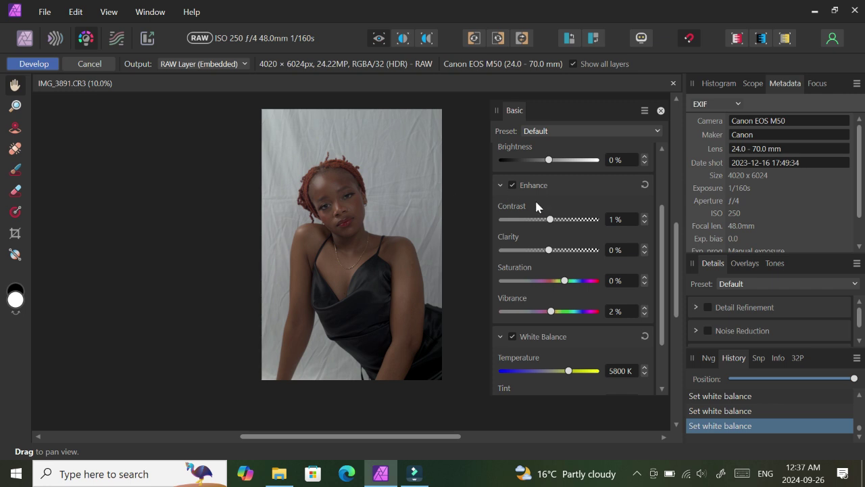
{"action": "left_click", "coordinate": [608, 372]}
{"action": "type", "text": "59"}
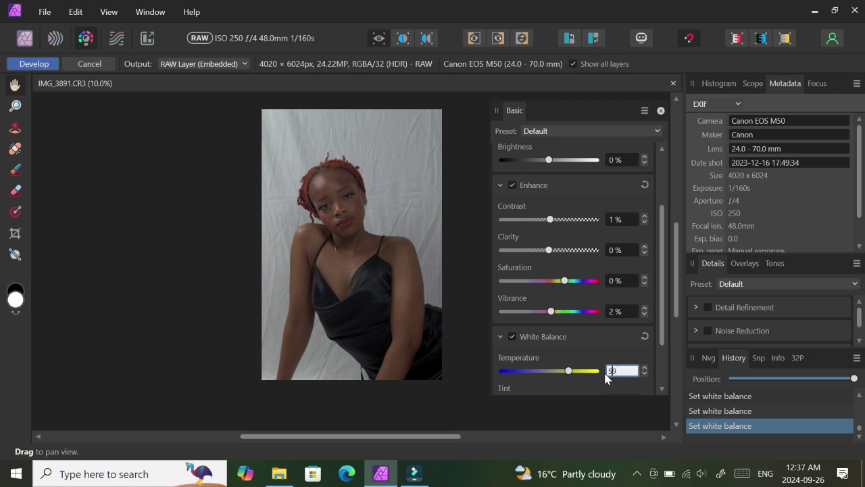
{"action": "key", "text": "Return"}
Apply the RAW development to enter the Photo persona and zoom to 50% on the face
{"action": "left_click", "coordinate": [40, 67]}
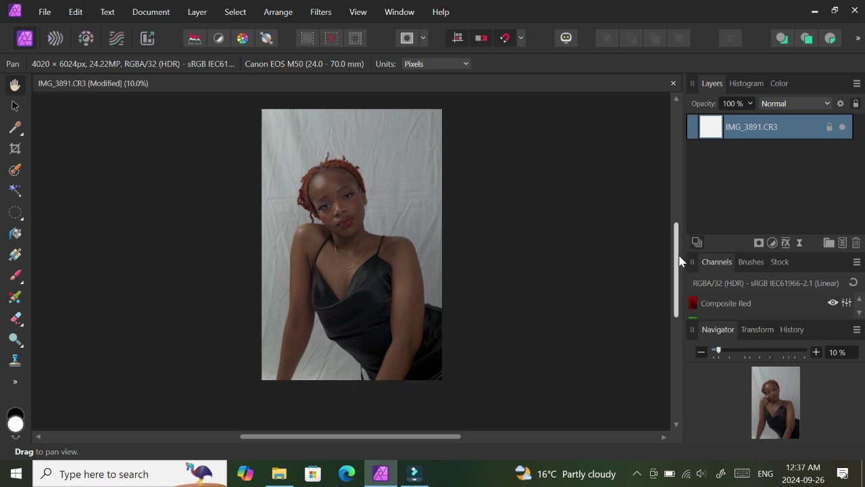
{"action": "left_click_drag", "start_coordinate": [678, 262], "coordinate": [679, 232]}
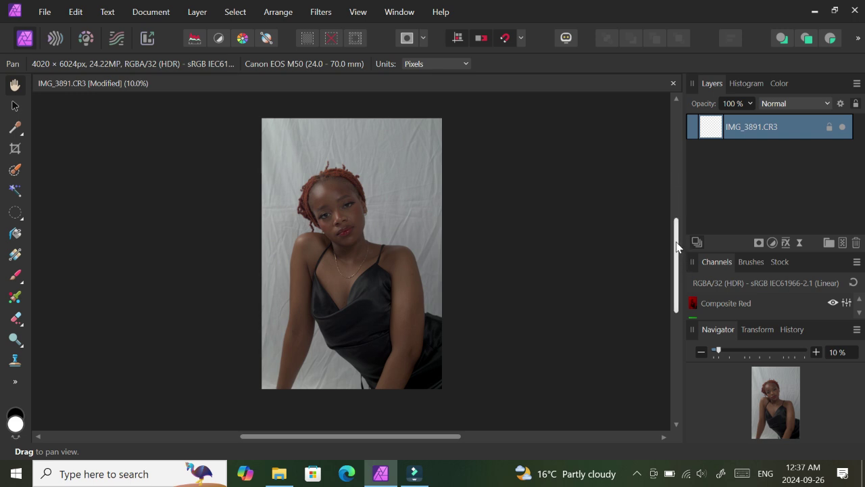
{"action": "scroll", "coordinate": [679, 235], "scroll_direction": "up", "scroll_amount": 2}
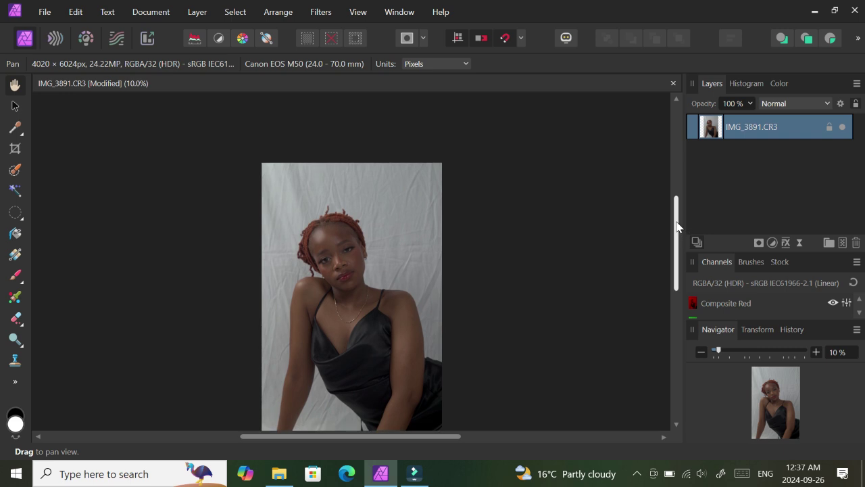
{"action": "scroll", "coordinate": [678, 234], "scroll_direction": "down", "scroll_amount": 1}
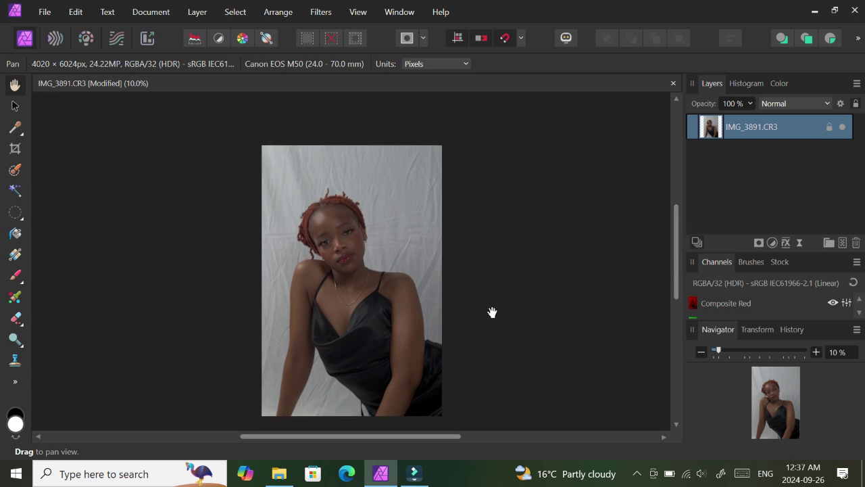
{"action": "scroll", "coordinate": [498, 309], "scroll_direction": "up", "scroll_amount": 1}
{"action": "scroll", "coordinate": [500, 298], "scroll_direction": "up", "scroll_amount": 2}
{"action": "scroll", "coordinate": [500, 294], "scroll_direction": "up", "scroll_amount": 2}
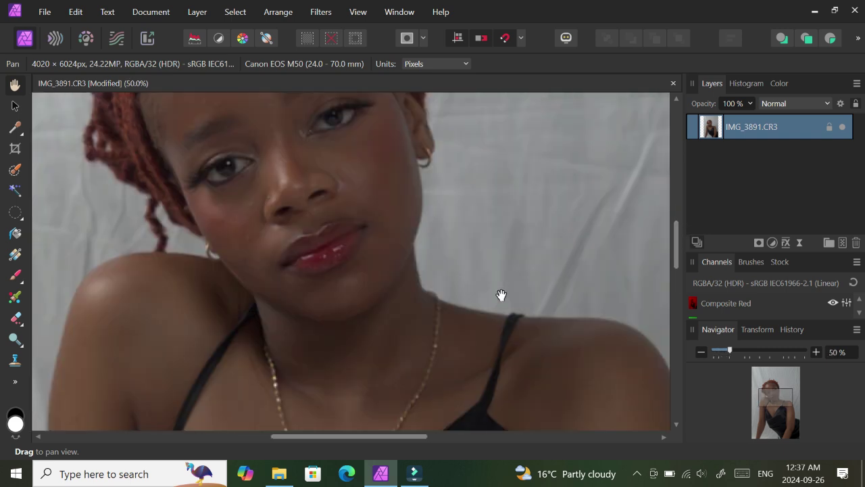
{"action": "left_click_drag", "start_coordinate": [675, 255], "coordinate": [674, 235]}
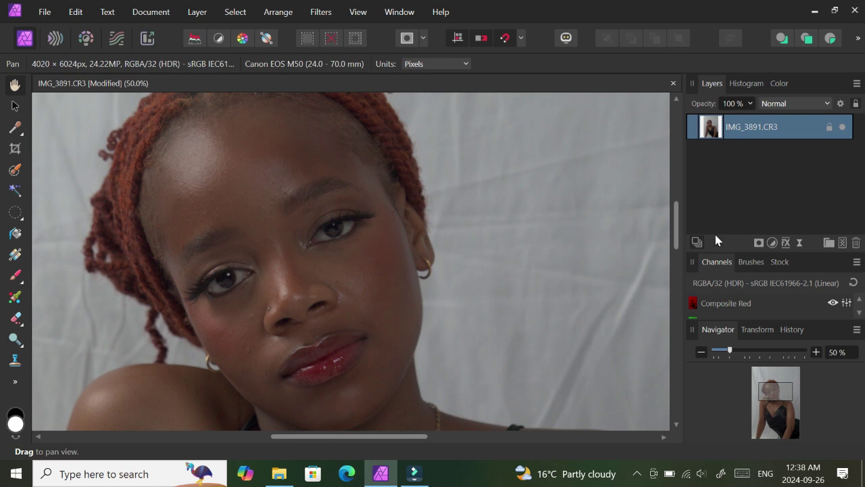
Duplicate the IMG_3891.CR3 layer with Ctrl+J and hide the original beneath it
{"action": "key", "text": "XF86KbdBrightnessUp"}
{"action": "key", "text": "ctrl+j"}
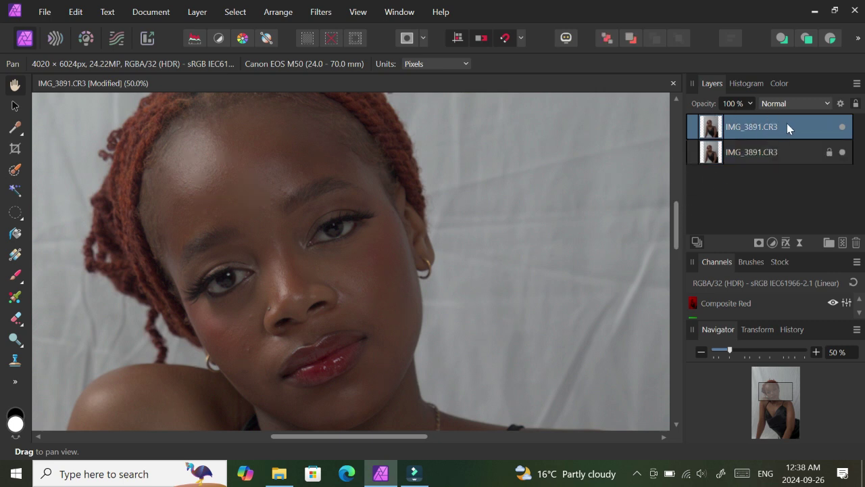
{"action": "left_click", "coordinate": [842, 152]}
{"action": "left_click", "coordinate": [320, 14]}
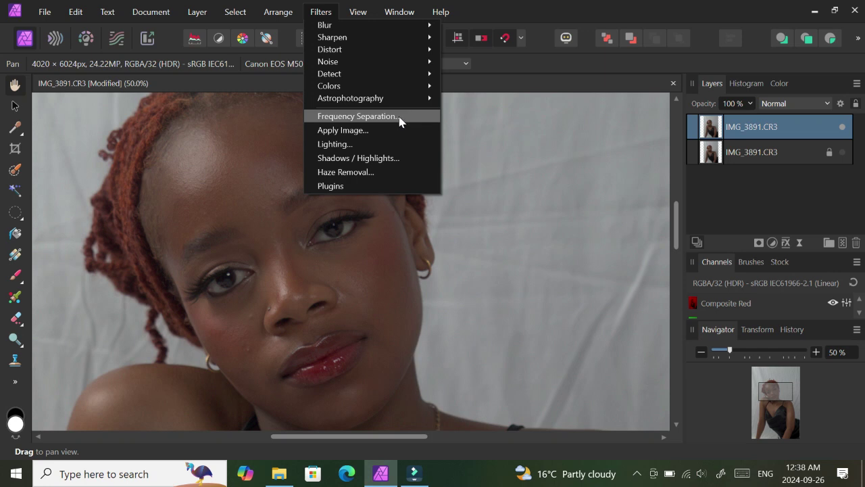
Apply Frequency Separation with a 5 px radius to the duplicate layer
{"action": "left_click", "coordinate": [399, 120]}
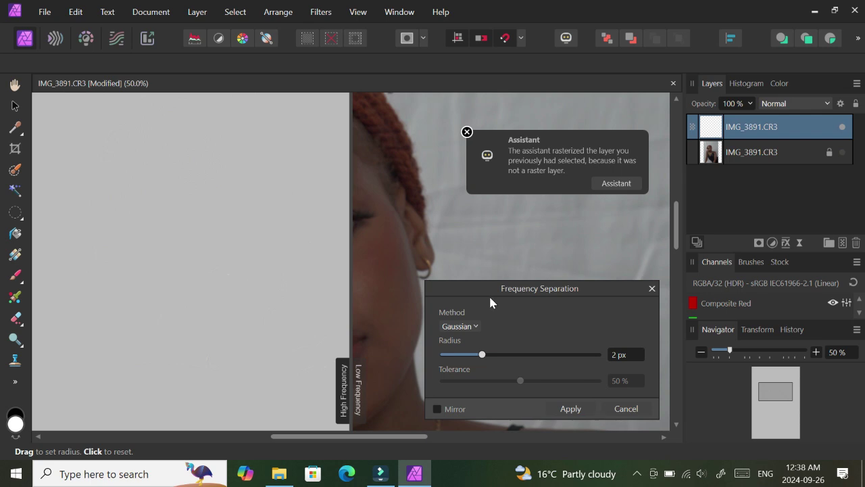
{"action": "left_click", "coordinate": [626, 354]}
{"action": "type", "text": "5"}
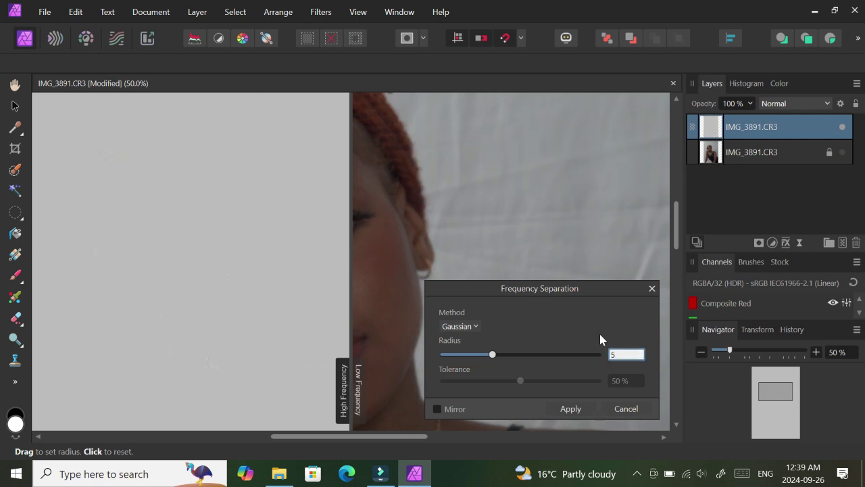
{"action": "left_click", "coordinate": [570, 408]}
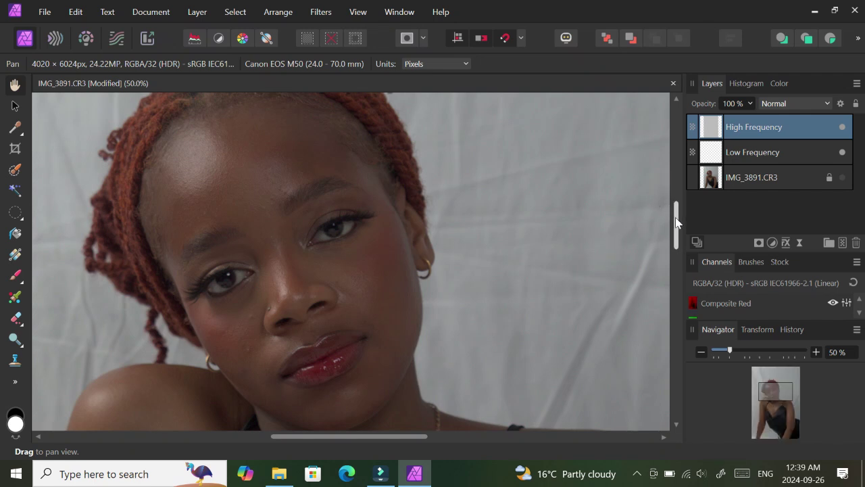
{"action": "left_click_drag", "start_coordinate": [676, 223], "coordinate": [675, 227]}
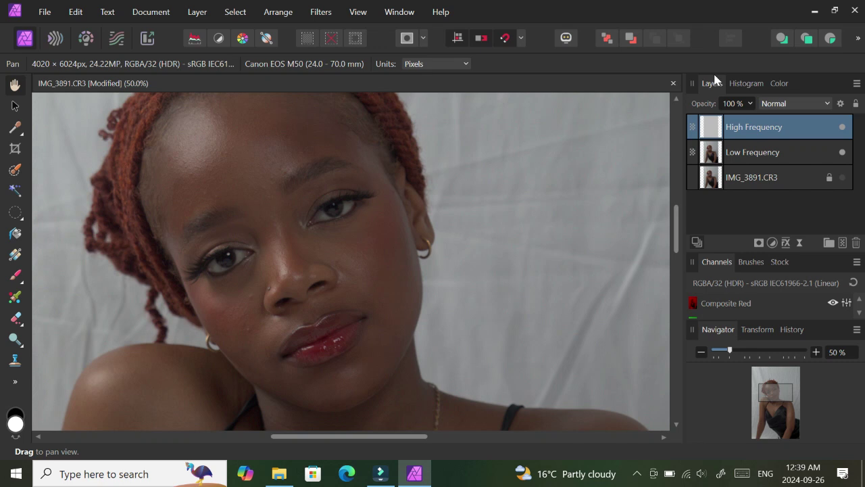
Select the Low Frequency layer and the Mixer Brush at 8% strength
{"action": "left_click", "coordinate": [704, 152]}
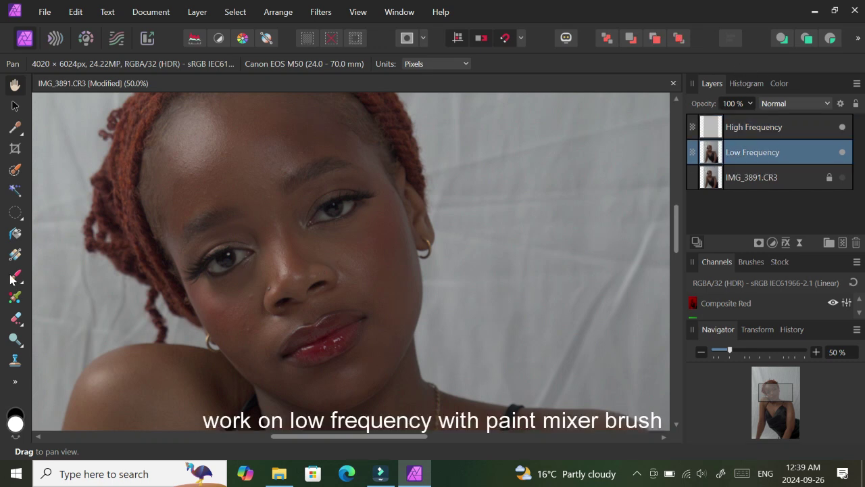
{"action": "left_click", "coordinate": [14, 297]}
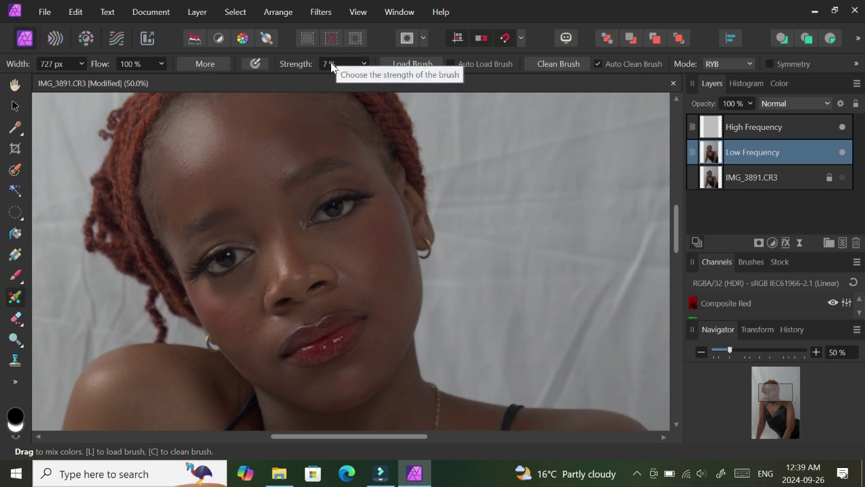
{"action": "left_click", "coordinate": [364, 63]}
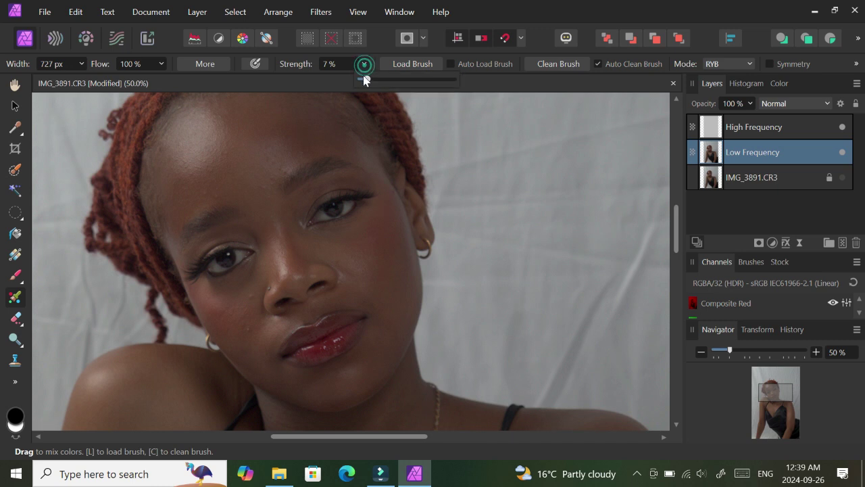
{"action": "left_click", "coordinate": [369, 81]}
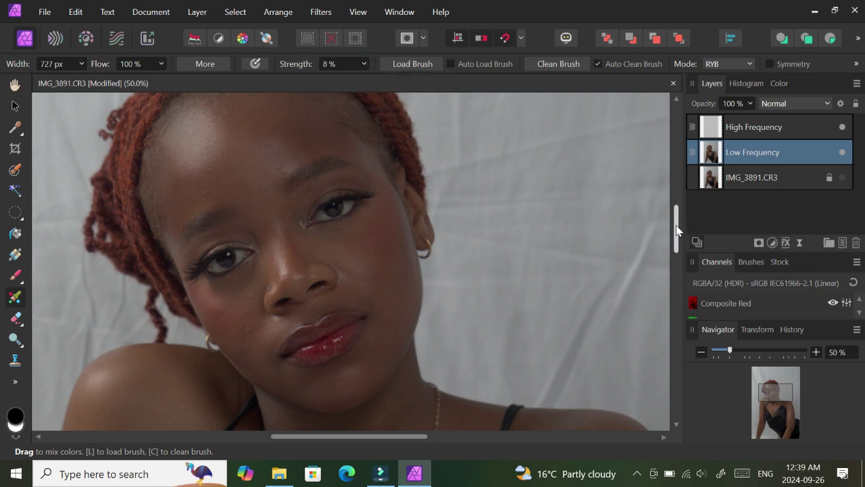
Blend the skin tones across the forehead
{"action": "scroll", "coordinate": [675, 210], "scroll_direction": "up", "scroll_amount": 2}
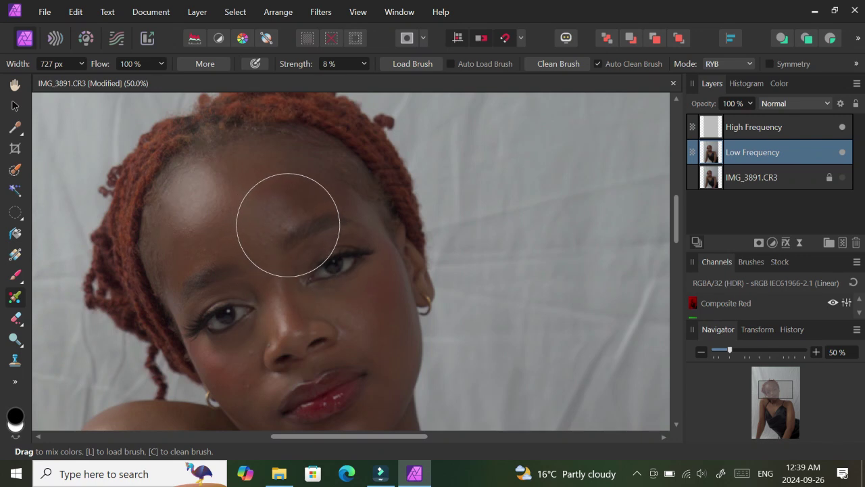
{"action": "key", "text": "bracketleft"}
{"action": "key", "text": "bracketleft"}
{"action": "key", "text": "bracketleft"}
{"action": "key", "text": "bracketleft"}
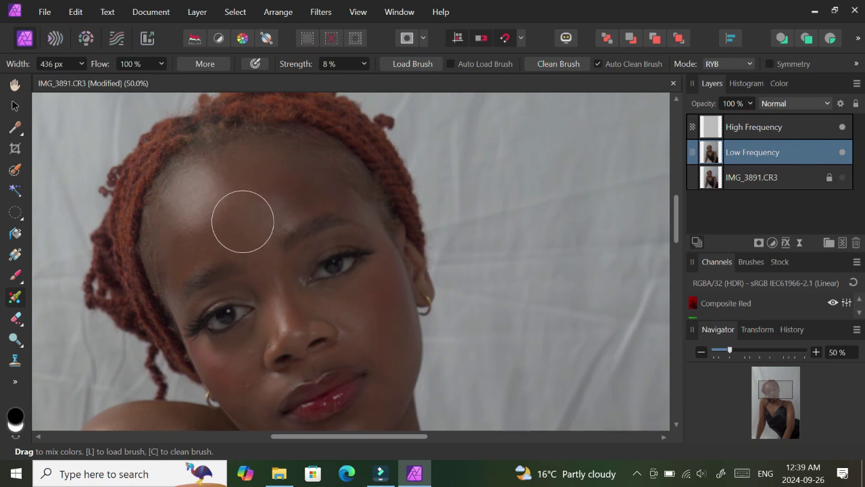
{"action": "key", "text": "bracketright"}
{"action": "left_click", "coordinate": [239, 230]}
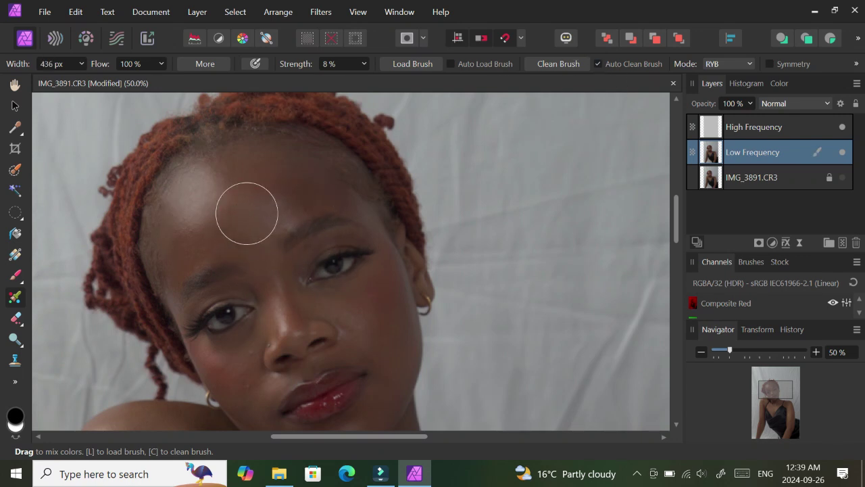
{"action": "mouse_move", "coordinate": [282, 183]}
{"action": "left_mouse_down"}
{"action": "mouse_move", "coordinate": [240, 187]}
{"action": "mouse_move", "coordinate": [173, 227]}
{"action": "left_mouse_up"}
{"action": "left_click_drag", "start_coordinate": [226, 241], "coordinate": [183, 178]}
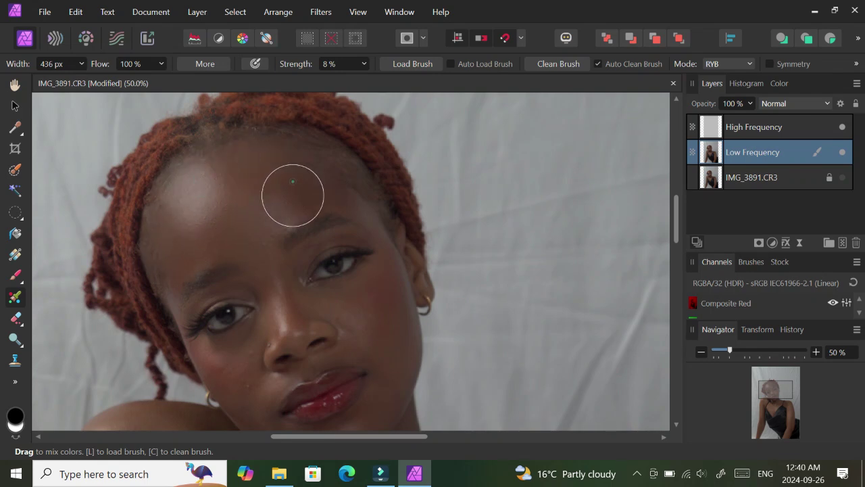
{"action": "left_click_drag", "start_coordinate": [289, 187], "coordinate": [205, 235]}
Smooth the under-eye and cheek skin with a smaller brush
{"action": "scroll", "coordinate": [681, 247], "scroll_direction": "down", "scroll_amount": 1}
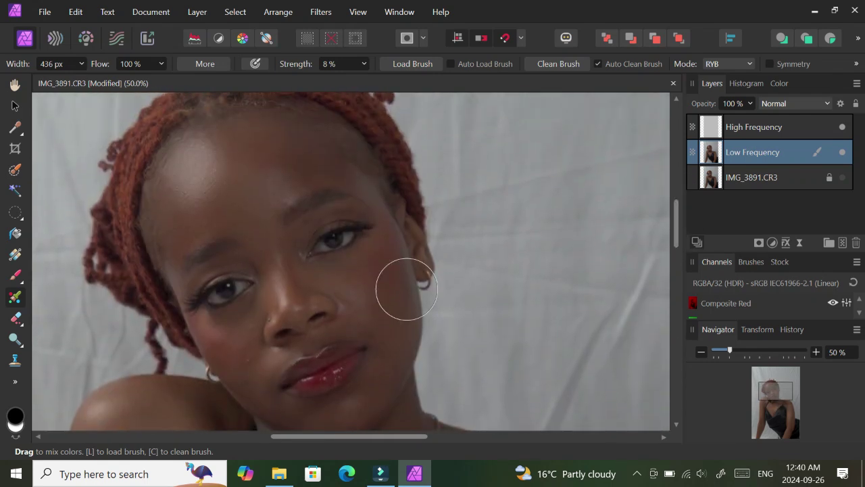
{"action": "key", "text": "bracketleft"}
{"action": "key", "text": "bracketleft"}
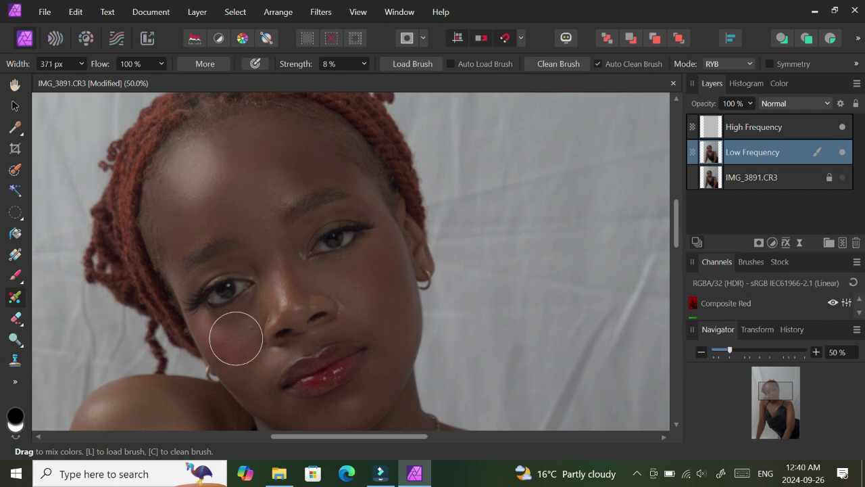
{"action": "key", "text": "bracketleft"}
{"action": "key", "text": "bracketleft"}
{"action": "mouse_move", "coordinate": [249, 316]}
{"action": "left_mouse_down"}
{"action": "mouse_move", "coordinate": [222, 328]}
{"action": "mouse_move", "coordinate": [245, 313]}
{"action": "mouse_move", "coordinate": [266, 353]}
{"action": "mouse_move", "coordinate": [263, 372]}
{"action": "left_mouse_up"}
{"action": "scroll", "coordinate": [680, 218], "scroll_direction": "down", "scroll_amount": 2}
{"action": "key", "text": "bracketleft"}
{"action": "key", "text": "bracketleft"}
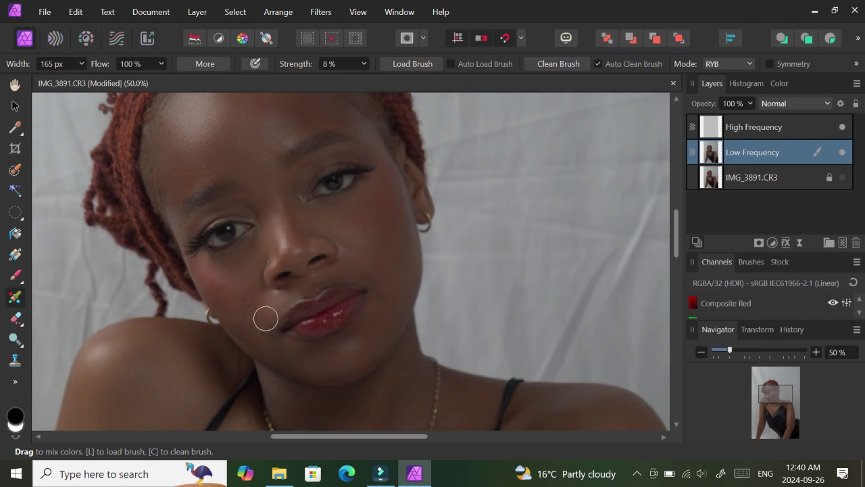
{"action": "left_click_drag", "start_coordinate": [245, 295], "coordinate": [248, 309]}
{"action": "key", "text": "bracketright"}
Blend the cheek, the skin near the eye, and between lip and cheek
{"action": "key", "text": "bracketleft"}
{"action": "mouse_move", "coordinate": [357, 252]}
{"action": "left_mouse_down"}
{"action": "mouse_move", "coordinate": [365, 263]}
{"action": "mouse_move", "coordinate": [406, 266]}
{"action": "left_mouse_up"}
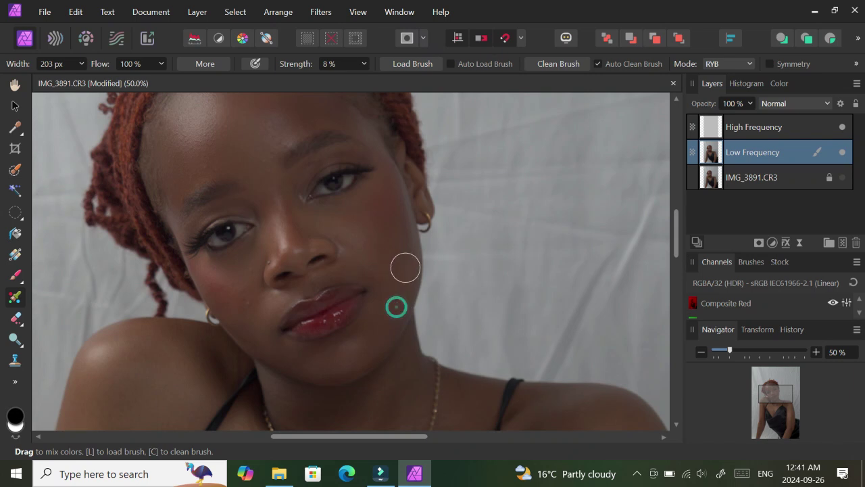
{"action": "key", "text": "bracketleft"}
{"action": "key", "text": "bracketleft"}
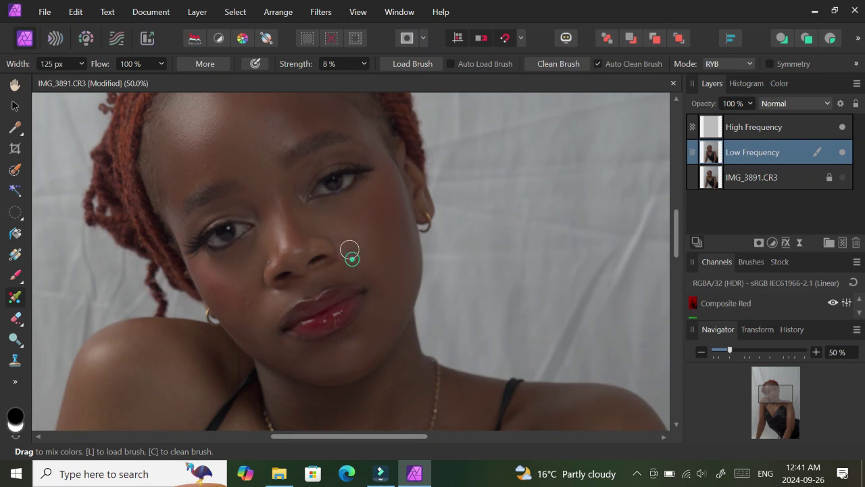
{"action": "key", "text": "bracketright"}
{"action": "key", "text": "bracketright"}
{"action": "key", "text": "bracketleft"}
{"action": "key", "text": "bracketleft"}
{"action": "key", "text": "bracketleft"}
{"action": "mouse_move", "coordinate": [252, 197]}
{"action": "left_mouse_down"}
{"action": "mouse_move", "coordinate": [284, 189]}
{"action": "mouse_move", "coordinate": [356, 228]}
{"action": "mouse_move", "coordinate": [363, 248]}
{"action": "left_mouse_up"}
{"action": "key", "text": "bracketright"}
{"action": "key", "text": "bracketright"}
{"action": "key", "text": "bracketright"}
{"action": "key", "text": "bracketright"}
{"action": "key", "text": "bracketright"}
{"action": "key", "text": "bracketright"}
{"action": "key", "text": "bracketright"}
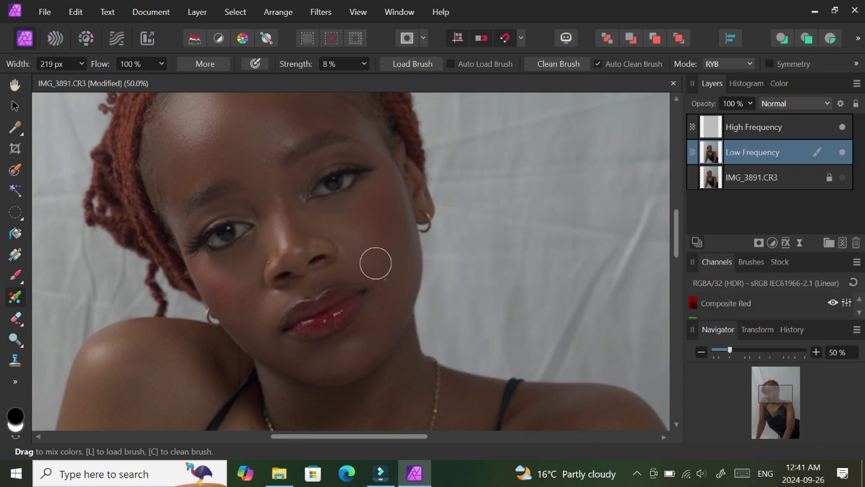
{"action": "left_click_drag", "start_coordinate": [384, 293], "coordinate": [396, 268]}
{"action": "left_click_drag", "start_coordinate": [383, 322], "coordinate": [340, 358]}
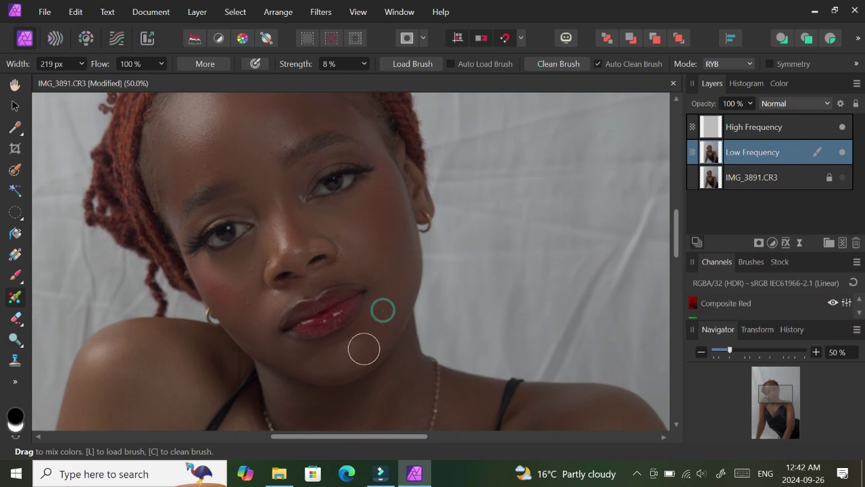
Enlarge the brush and smooth the skin tone along the neck, shoulder and arm
{"action": "left_click_drag", "start_coordinate": [675, 236], "coordinate": [674, 257]}
{"action": "key", "text": "bracketright"}
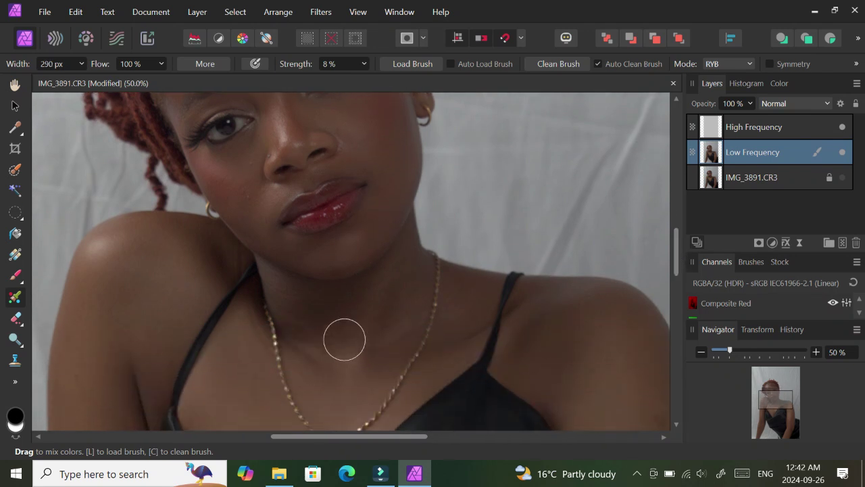
{"action": "key", "text": "bracketright"}
{"action": "key", "text": "bracketleft"}
{"action": "key", "text": "bracketleft"}
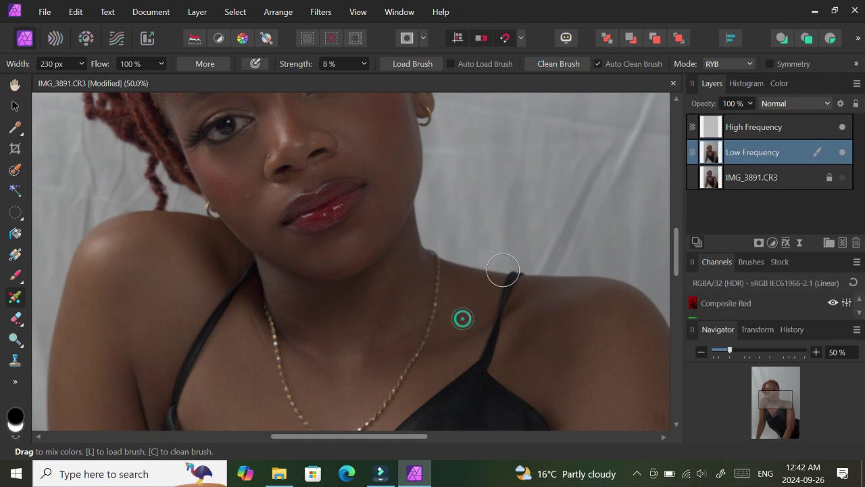
{"action": "key", "text": "bracketleft"}
{"action": "scroll", "coordinate": [570, 353], "scroll_direction": "down", "scroll_amount": 2}
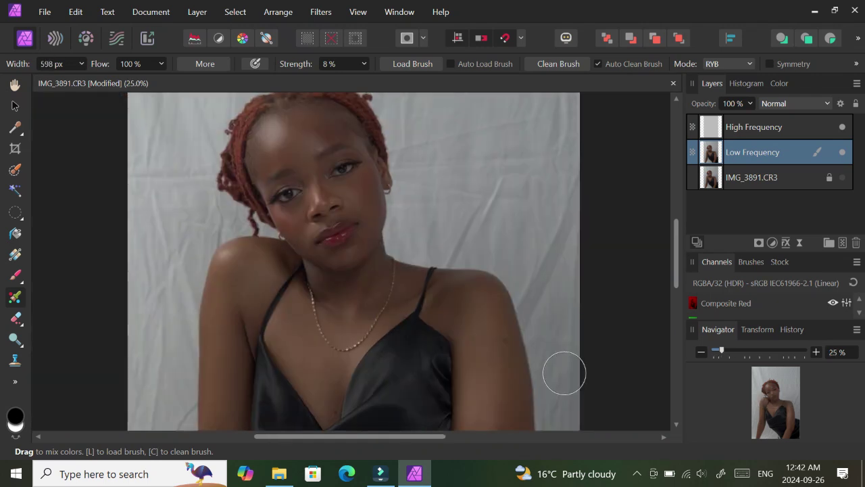
{"action": "scroll", "coordinate": [679, 267], "scroll_direction": "down", "scroll_amount": 3}
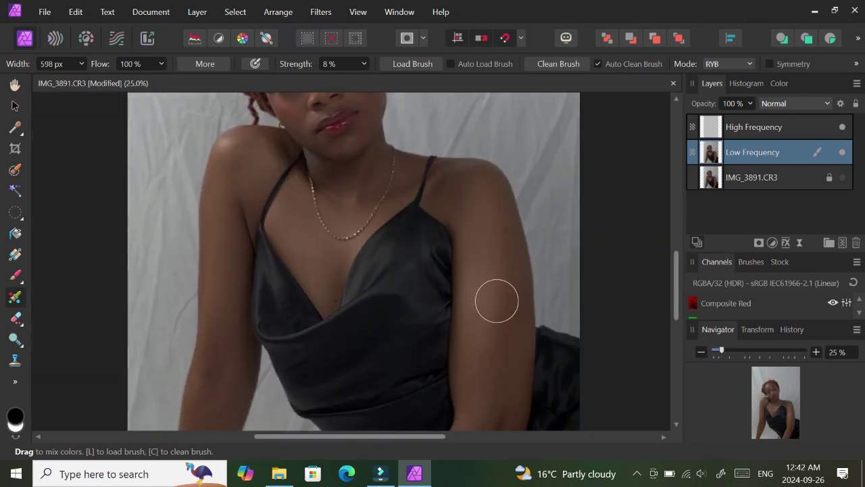
{"action": "key", "text": "bracketright"}
{"action": "mouse_move", "coordinate": [499, 237]}
{"action": "left_mouse_down"}
{"action": "mouse_move", "coordinate": [503, 351]}
{"action": "mouse_move", "coordinate": [492, 344]}
{"action": "mouse_move", "coordinate": [488, 249]}
{"action": "left_mouse_up"}
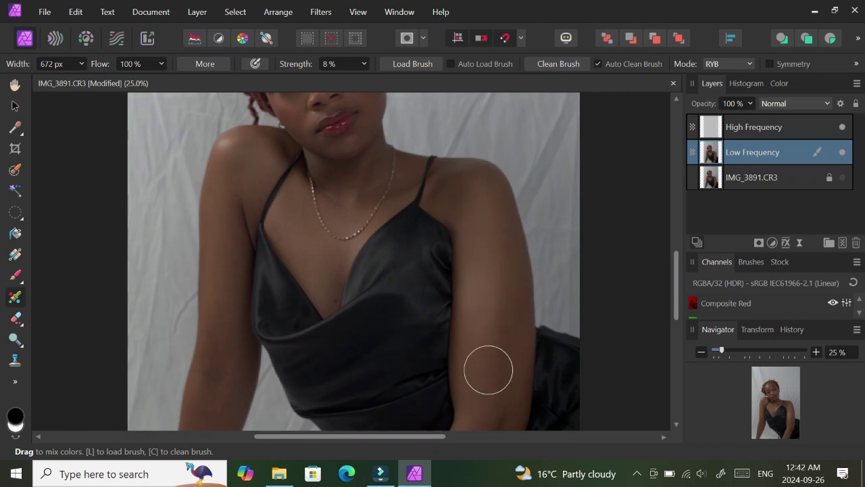
{"action": "scroll", "coordinate": [680, 314], "scroll_direction": "down", "scroll_amount": 2}
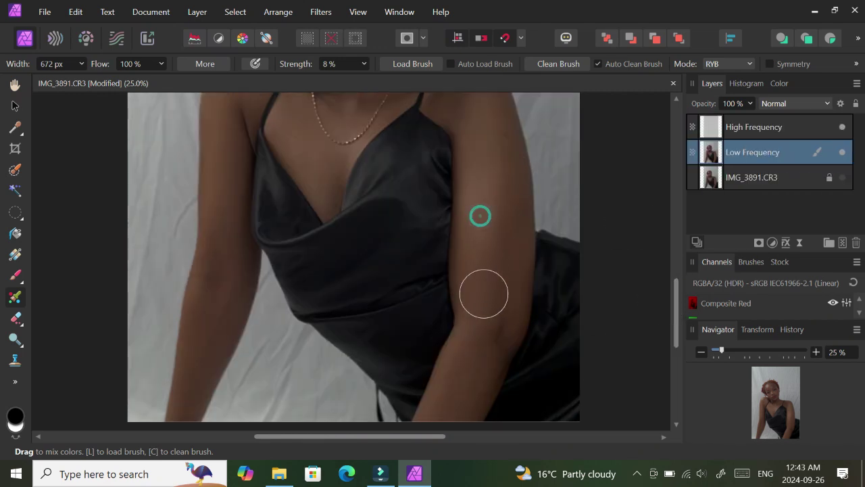
{"action": "scroll", "coordinate": [456, 320], "scroll_direction": "down", "scroll_amount": 2}
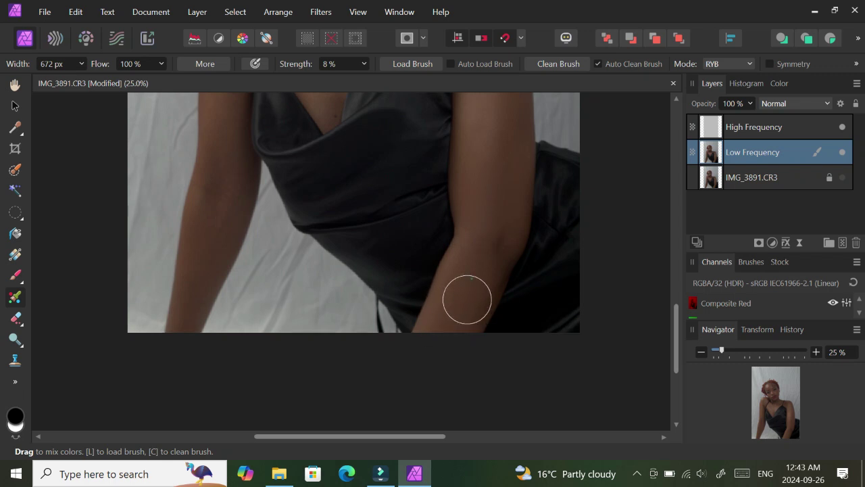
Blend the forearm, shoulder, upper arm and chest skin tones
{"action": "left_click_drag", "start_coordinate": [458, 311], "coordinate": [448, 259]}
{"action": "key", "text": "bracketleft"}
{"action": "key", "text": "bracketleft"}
{"action": "key", "text": "bracketleft"}
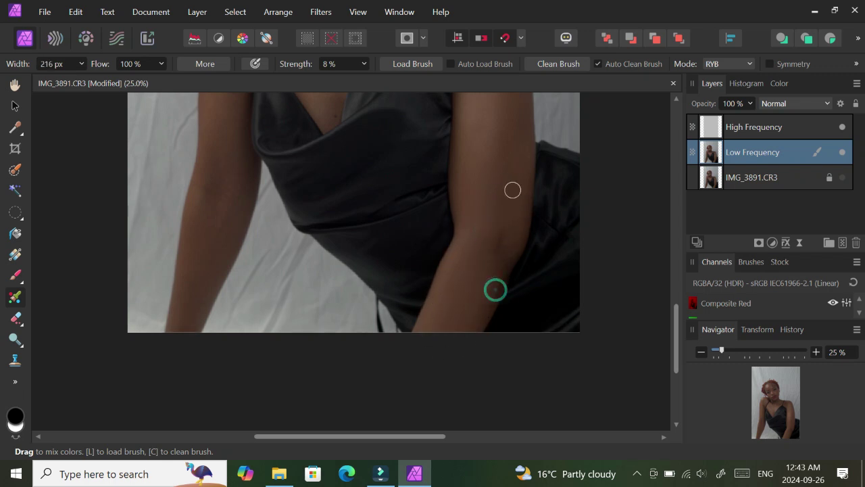
{"action": "scroll", "coordinate": [420, 312], "scroll_direction": "up", "scroll_amount": 4}
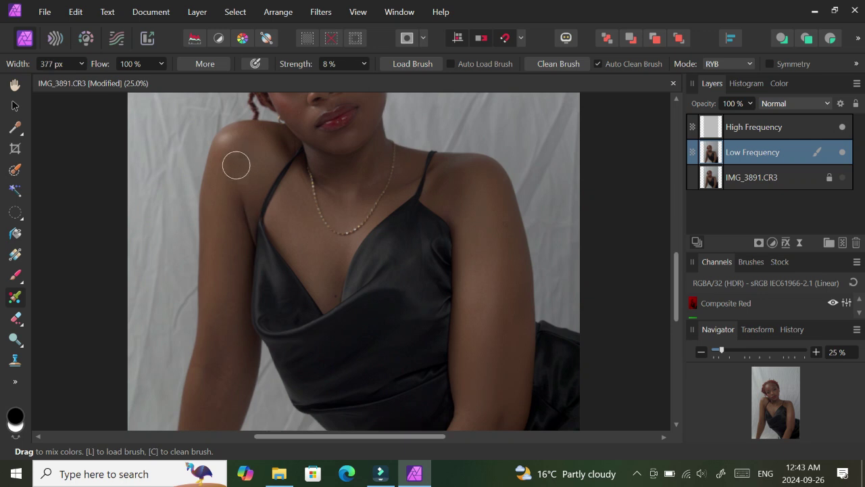
{"action": "key", "text": "bracketright"}
{"action": "key", "text": "bracketright"}
{"action": "key", "text": "bracketleft"}
{"action": "key", "text": "bracketleft"}
{"action": "key", "text": "bracketright"}
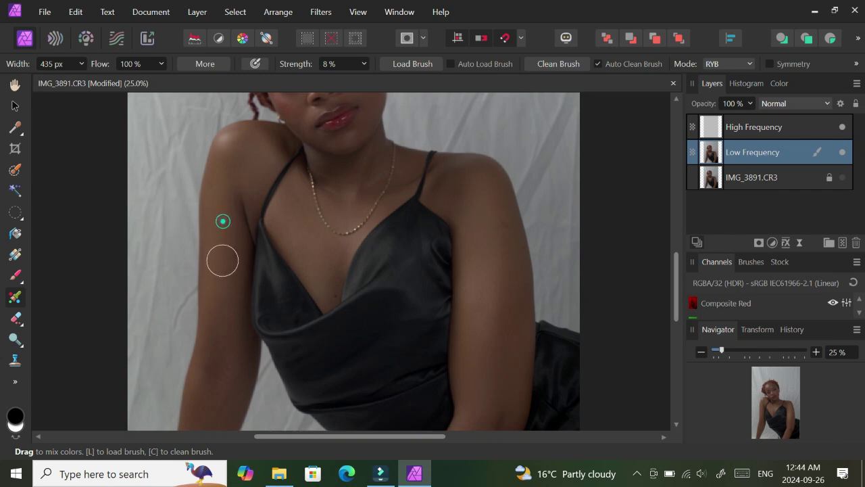
{"action": "scroll", "coordinate": [642, 250], "scroll_direction": "down", "scroll_amount": 3}
{"action": "key", "text": "bracketleft"}
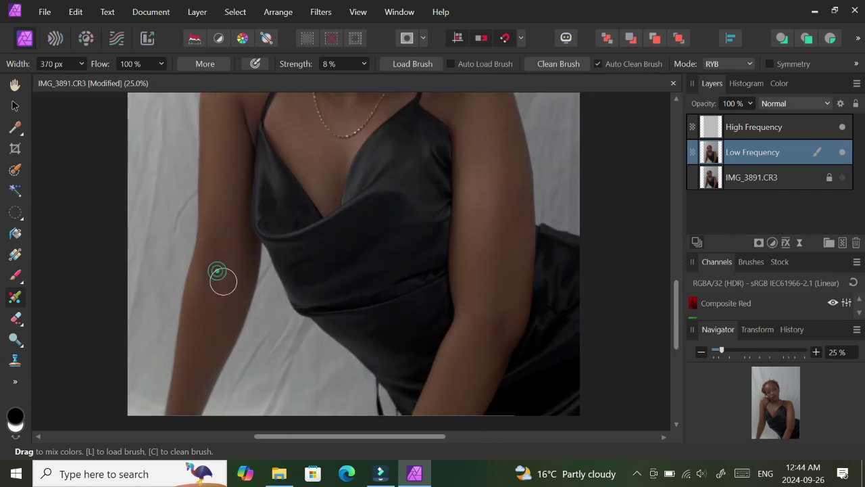
{"action": "scroll", "coordinate": [296, 275], "scroll_direction": "up", "scroll_amount": 5}
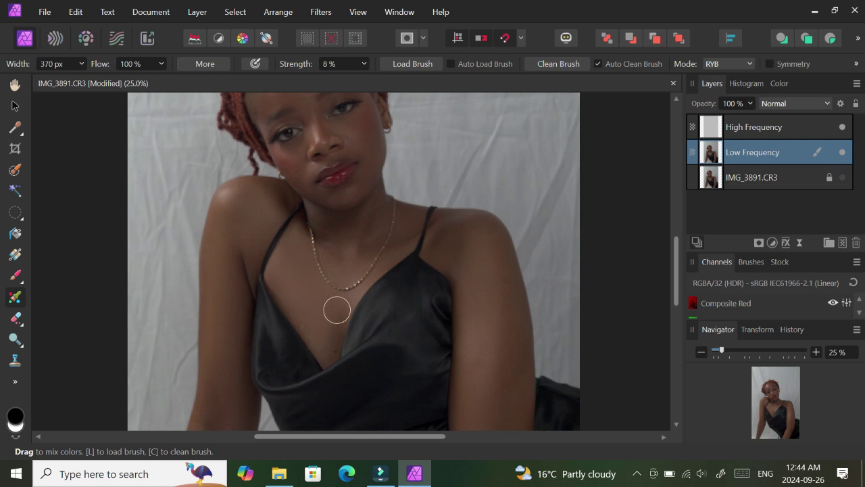
{"action": "key", "text": "bracketleft"}
{"action": "key", "text": "bracketleft"}
{"action": "key", "text": "bracketleft"}
{"action": "scroll", "coordinate": [324, 317], "scroll_direction": "up", "scroll_amount": 1, "text": "ctrl"}
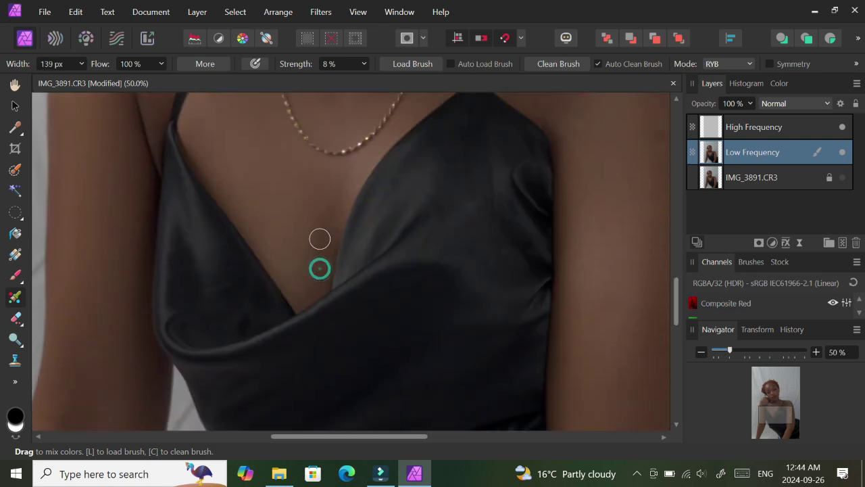
Continue blending the Low Frequency skin around the chest and face
{"action": "scroll", "coordinate": [338, 311], "scroll_direction": "up", "scroll_amount": 1, "text": "ctrl"}
{"action": "key", "text": "bracketleft"}
{"action": "left_click_drag", "start_coordinate": [676, 301], "coordinate": [676, 291]}
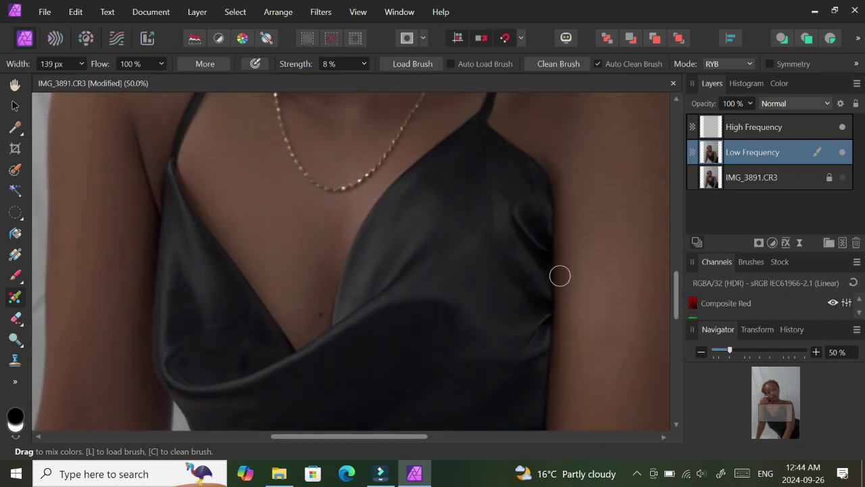
{"action": "scroll", "coordinate": [599, 381], "scroll_direction": "up", "scroll_amount": 4}
{"action": "scroll", "coordinate": [599, 313], "scroll_direction": "right", "scroll_amount": 2}
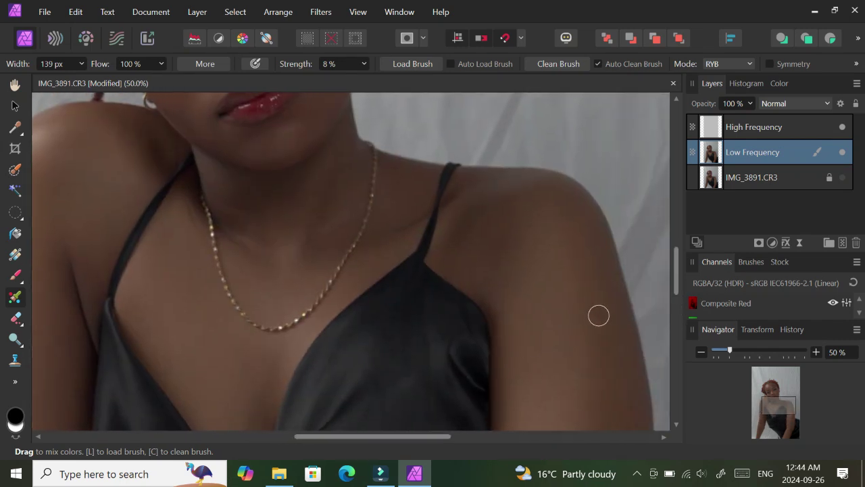
{"action": "key", "text": "bracketright"}
{"action": "key", "text": "bracketright"}
{"action": "key", "text": "bracketright"}
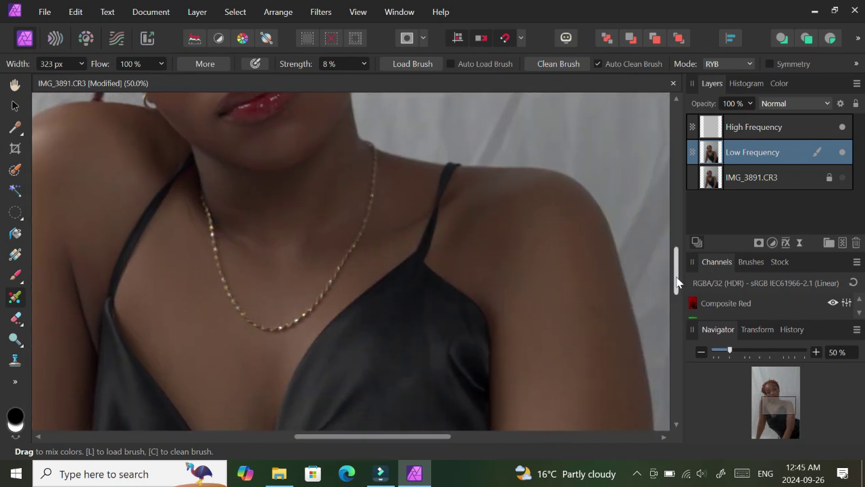
{"action": "left_click_drag", "start_coordinate": [677, 270], "coordinate": [677, 253]}
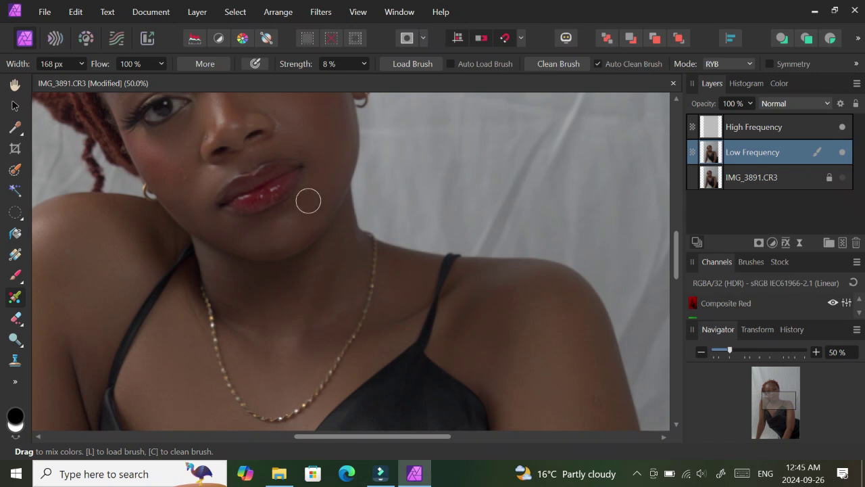
{"action": "key", "text": "bracketright"}
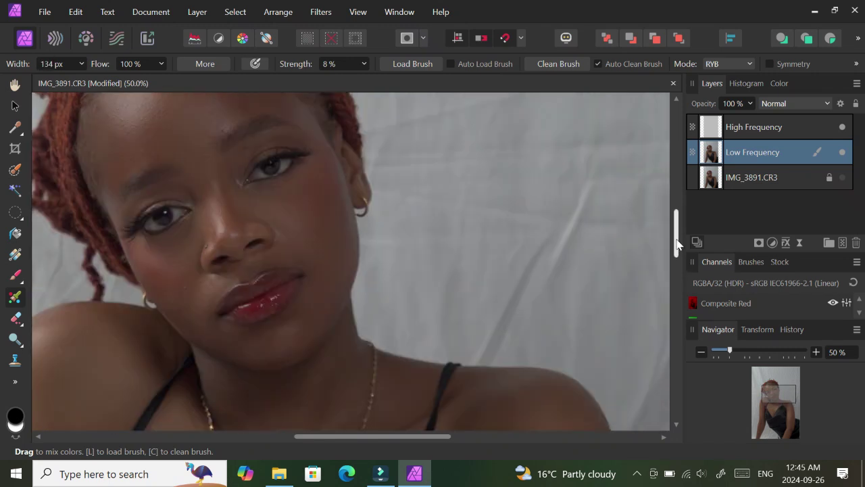
{"action": "left_click_drag", "start_coordinate": [675, 256], "coordinate": [676, 227]}
{"action": "key", "text": "bracketleft"}
{"action": "key", "text": "bracketleft"}
{"action": "key", "text": "bracketleft"}
Touch up around the eye at 100%, then zoom out and select the High Frequency layer
{"action": "key", "text": "ctrl+1"}
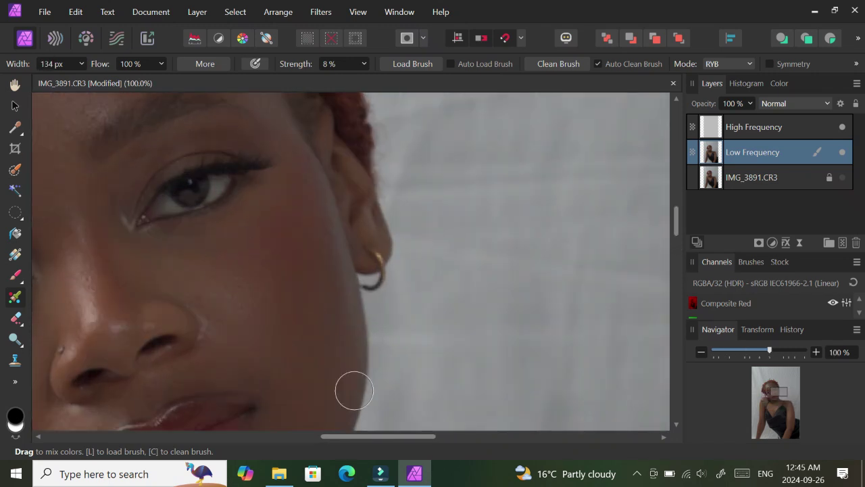
{"action": "key", "text": "bracketleft"}
{"action": "key", "text": "bracketleft"}
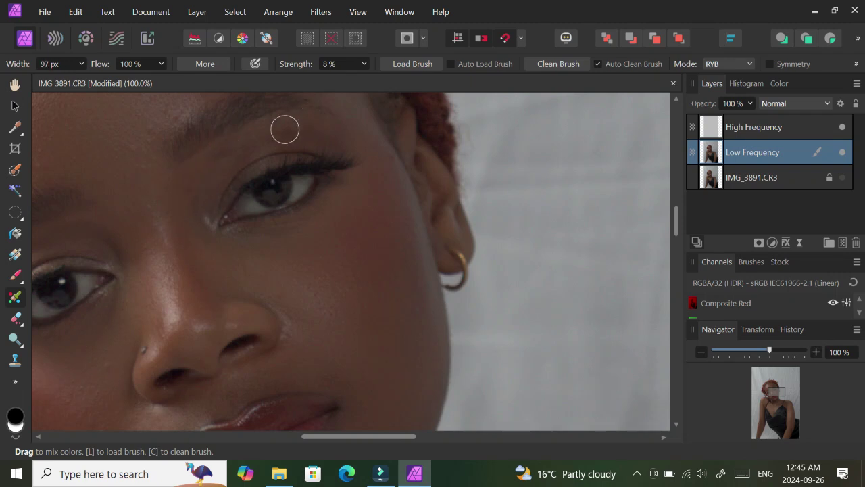
{"action": "left_click_drag", "start_coordinate": [337, 436], "coordinate": [296, 436]}
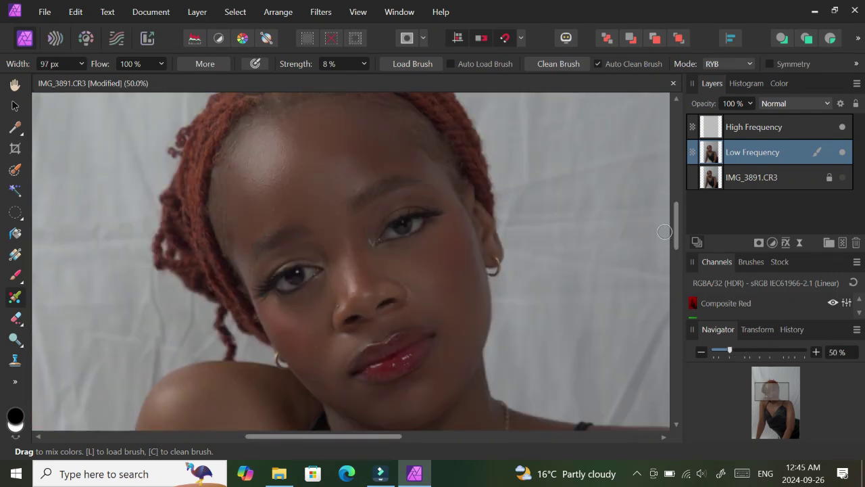
{"action": "key", "text": "ctrl+minus"}
{"action": "left_click", "coordinate": [711, 134]}
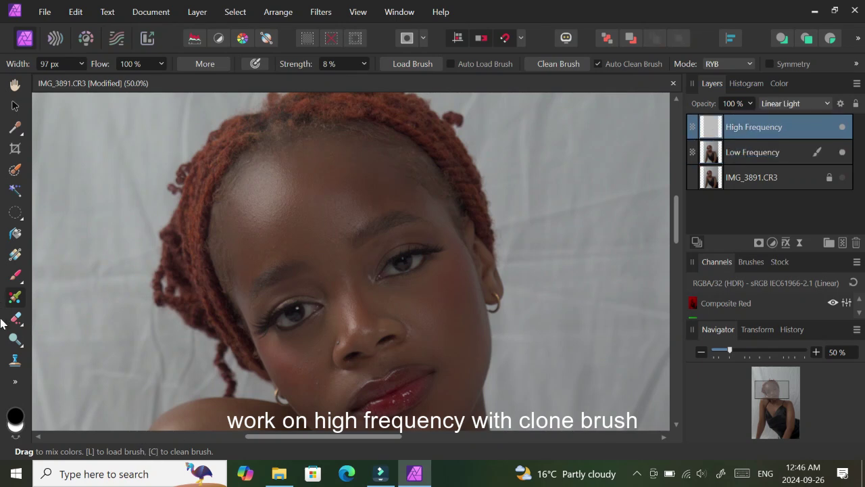
Clone clean forehead skin over blemishes on the High Frequency layer with the Clone Brush
{"action": "left_click", "coordinate": [15, 360]}
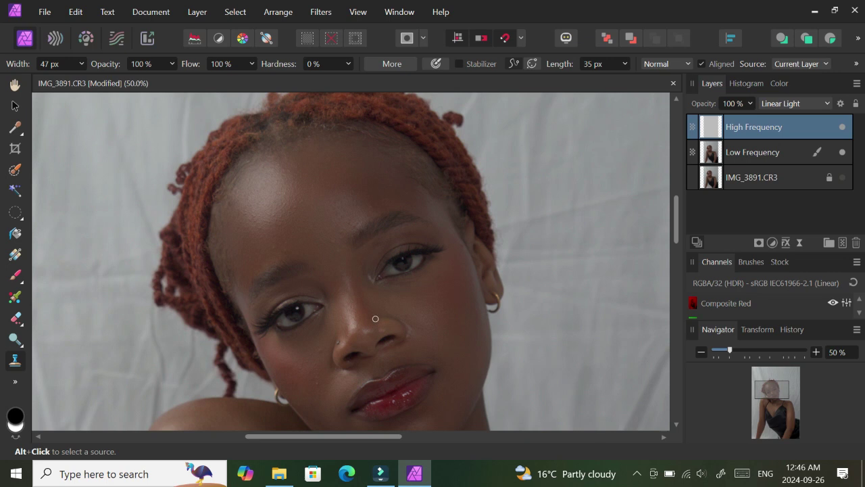
{"action": "scroll", "coordinate": [375, 318], "scroll_direction": "up", "scroll_amount": 1}
{"action": "scroll", "coordinate": [314, 161], "scroll_direction": "up", "scroll_amount": 1}
{"action": "scroll", "coordinate": [310, 191], "scroll_direction": "up", "scroll_amount": 1}
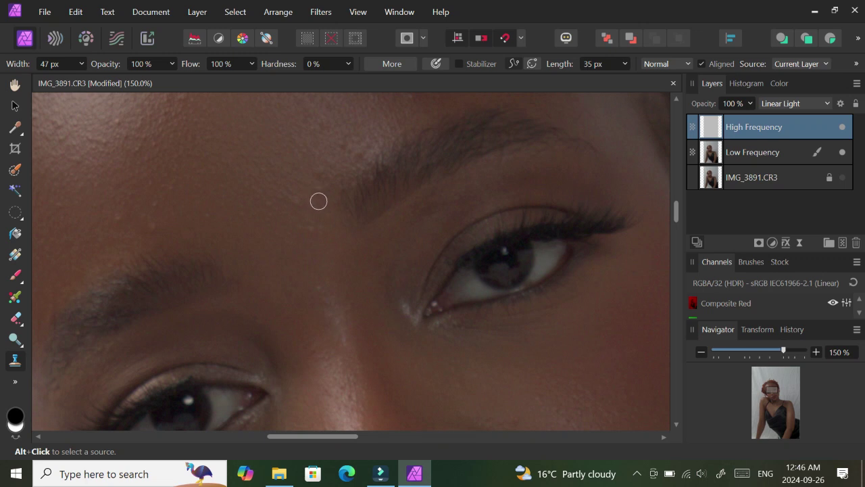
{"action": "left_click", "coordinate": [292, 219], "text": "alt"}
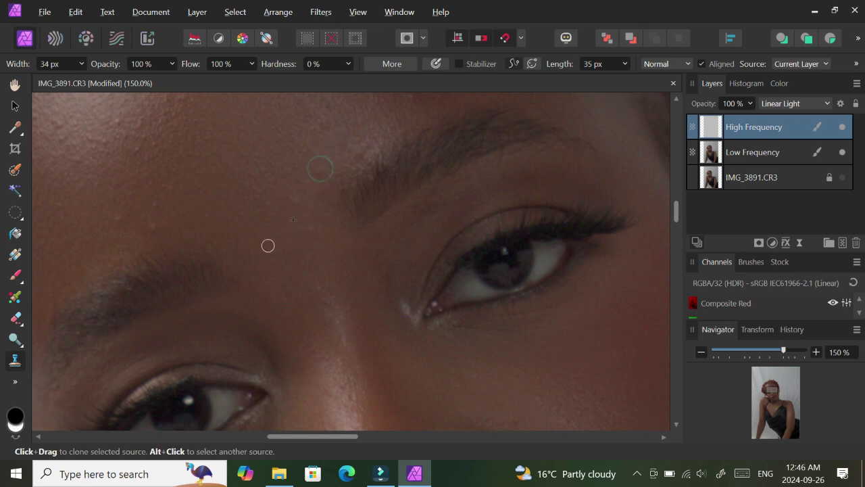
{"action": "left_click_drag", "start_coordinate": [153, 209], "coordinate": [149, 227]}
Set a new clone source and clone away texture flaws on the lower face at 100%
{"action": "scroll", "coordinate": [318, 253], "scroll_direction": "up", "scroll_amount": 3}
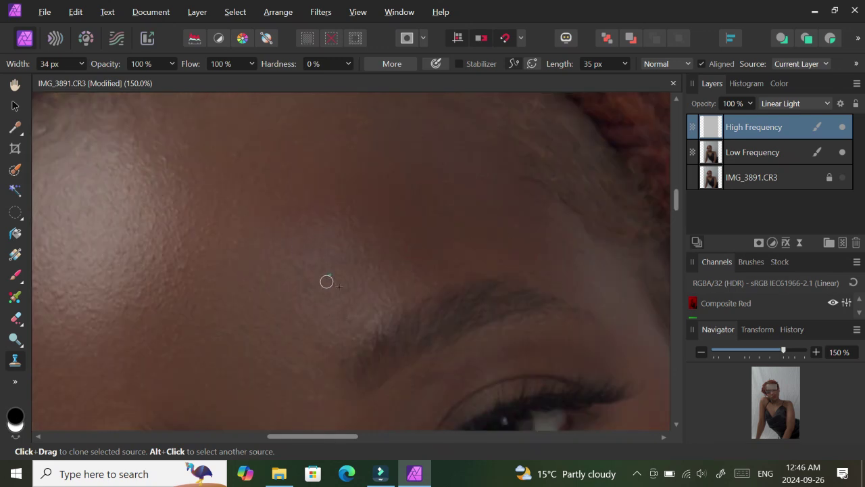
{"action": "left_click", "coordinate": [151, 319], "text": "alt"}
{"action": "scroll", "coordinate": [553, 248], "scroll_direction": "down", "scroll_amount": 4}
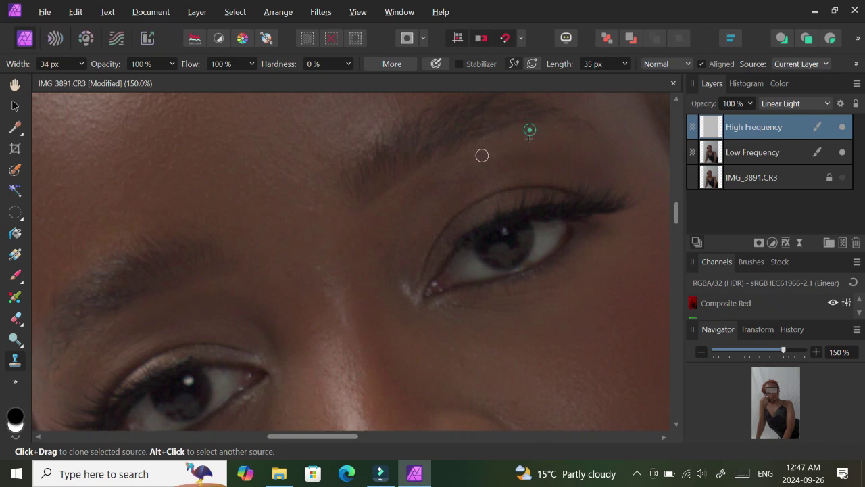
{"action": "scroll", "coordinate": [348, 378], "scroll_direction": "down", "scroll_amount": 3}
{"action": "scroll", "coordinate": [348, 378], "scroll_direction": "left", "scroll_amount": 2}
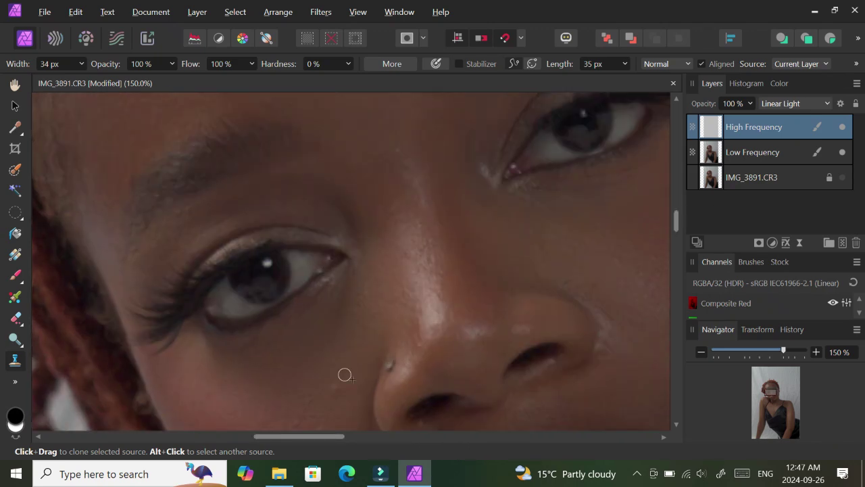
{"action": "scroll", "coordinate": [321, 318], "scroll_direction": "down", "scroll_amount": 4}
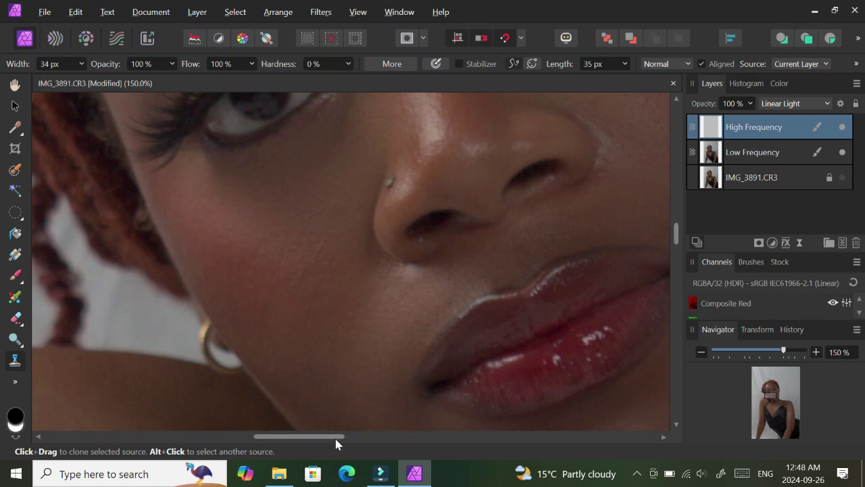
{"action": "left_click_drag", "start_coordinate": [335, 437], "coordinate": [379, 436]}
{"action": "scroll", "coordinate": [356, 162], "scroll_direction": "down", "scroll_amount": 1}
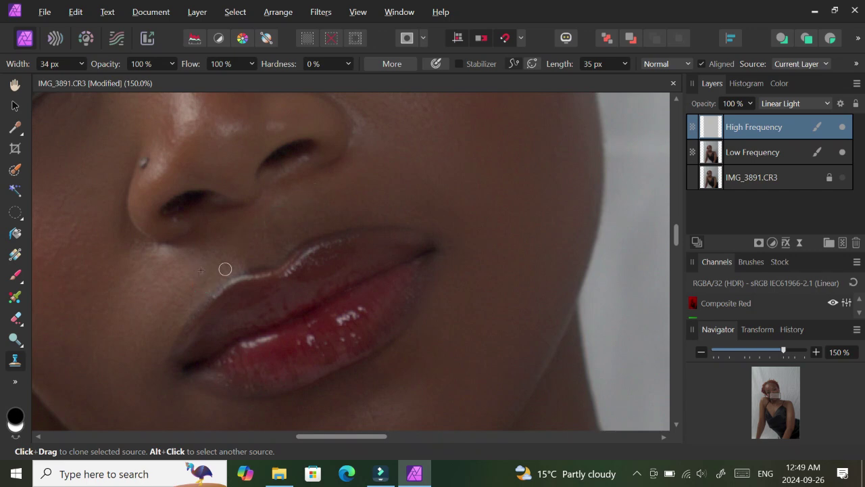
{"action": "left_click_drag", "start_coordinate": [677, 245], "coordinate": [677, 262]}
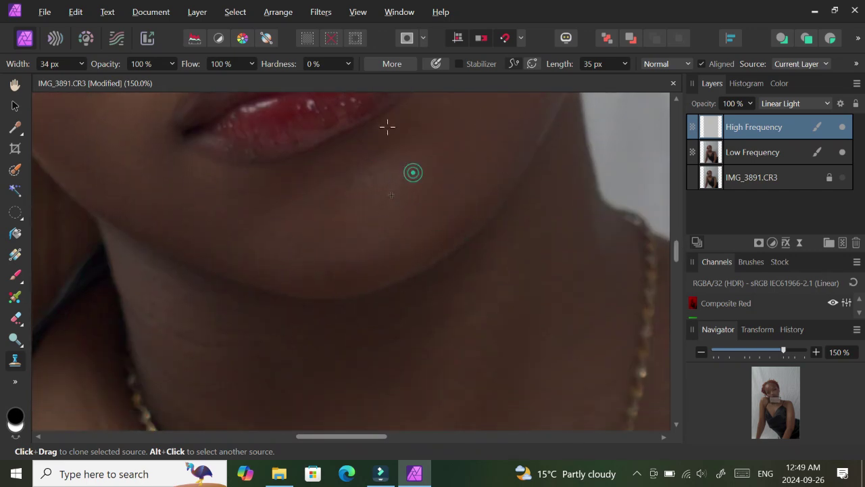
{"action": "left_click_drag", "start_coordinate": [676, 250], "coordinate": [676, 215]}
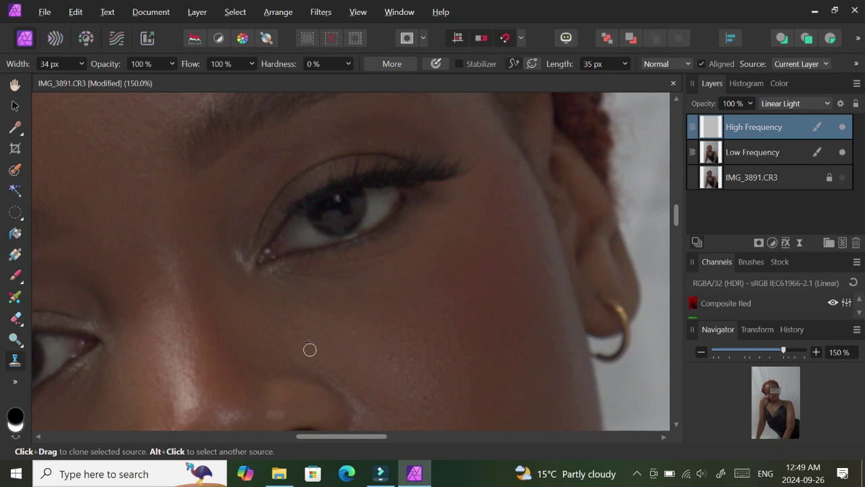
{"action": "key", "text": "ctrl+1"}
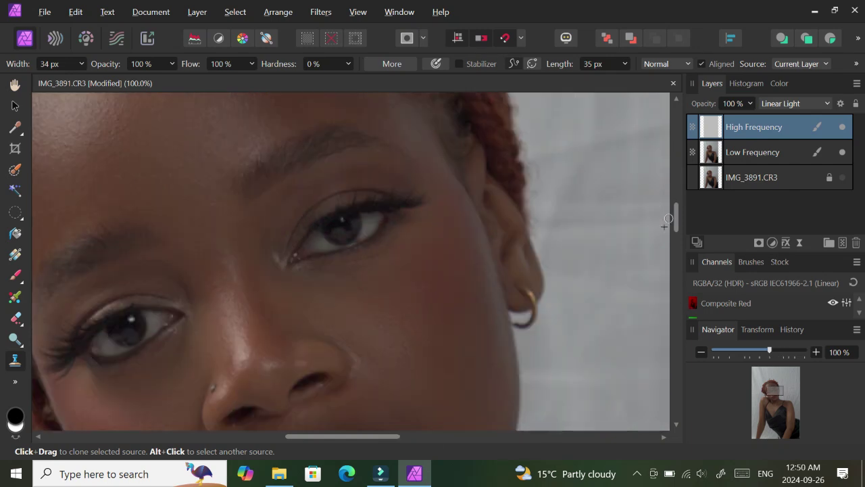
{"action": "scroll", "coordinate": [183, 289], "scroll_direction": "down", "scroll_amount": 5}
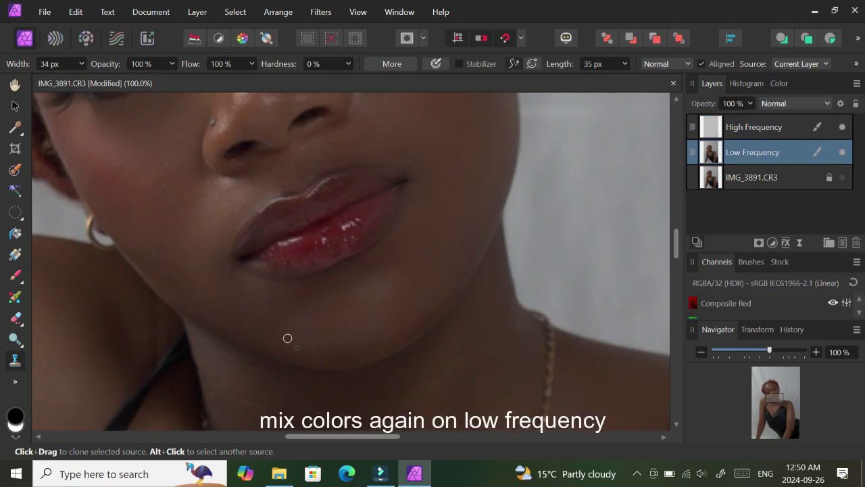
Blend the wrinkled backdrop beside the head with the 8% Mixer Brush on Low Frequency
{"action": "left_click", "coordinate": [15, 296]}
{"action": "scroll", "coordinate": [316, 318], "scroll_direction": "down", "scroll_amount": 2}
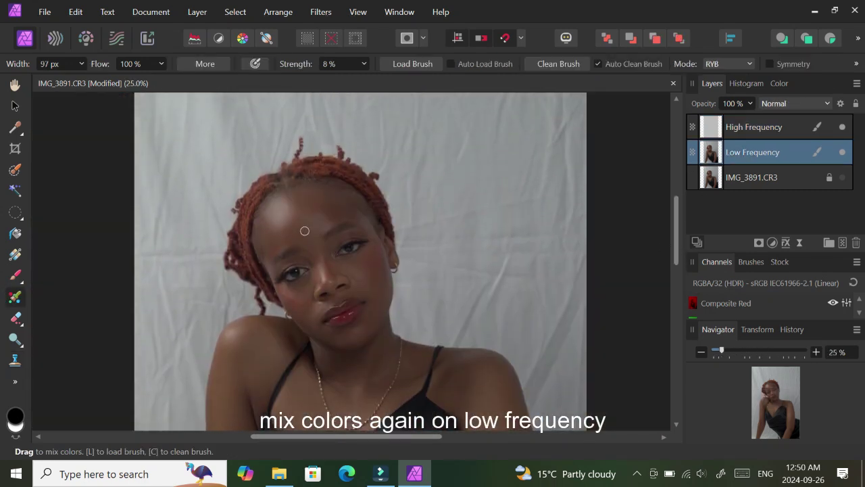
{"action": "key", "text": "bracketright"}
{"action": "key", "text": "bracketright"}
{"action": "key", "text": "bracketleft"}
{"action": "key", "text": "bracketleft"}
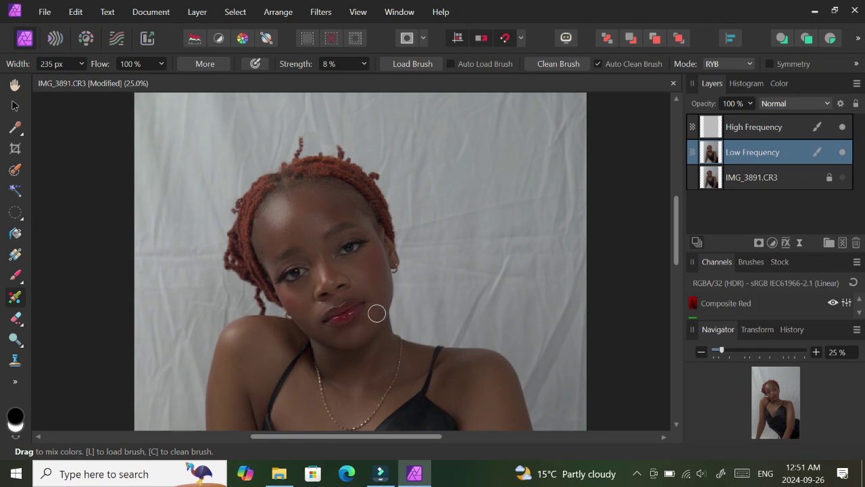
{"action": "key", "text": "bracketleft"}
{"action": "mouse_move", "coordinate": [676, 226]}
{"action": "left_mouse_down"}
{"action": "mouse_move", "coordinate": [685, 315]}
{"action": "mouse_move", "coordinate": [684, 236]}
{"action": "left_mouse_up"}
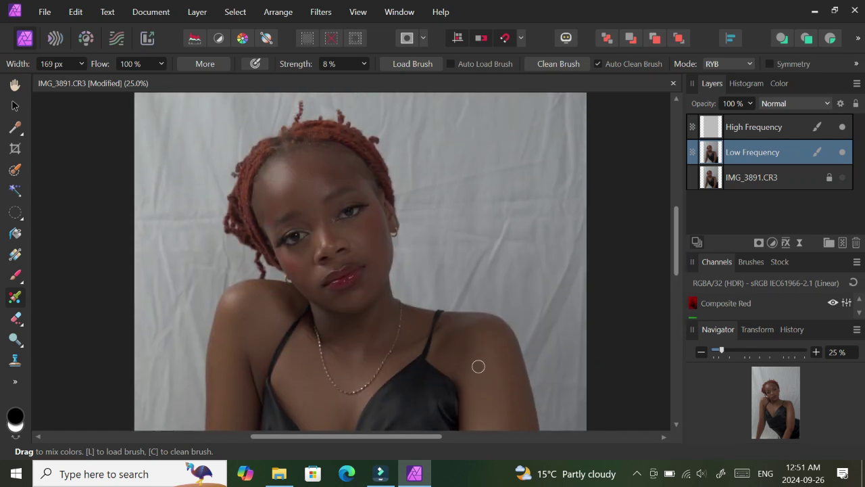
{"action": "scroll", "coordinate": [606, 257], "scroll_direction": "down", "scroll_amount": 2}
{"action": "scroll", "coordinate": [391, 209], "scroll_direction": "down", "scroll_amount": 2}
{"action": "scroll", "coordinate": [392, 209], "scroll_direction": "down", "scroll_amount": 2}
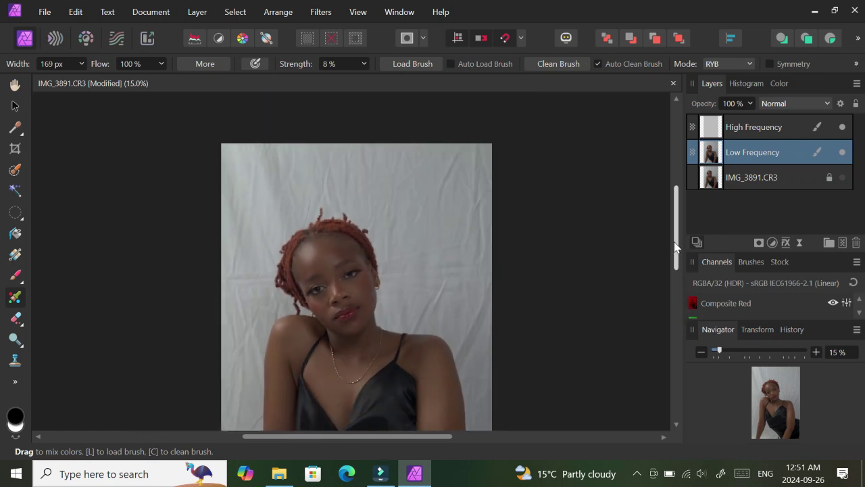
{"action": "key", "text": "bracketright"}
{"action": "key", "text": "bracketright"}
{"action": "key", "text": "bracketright"}
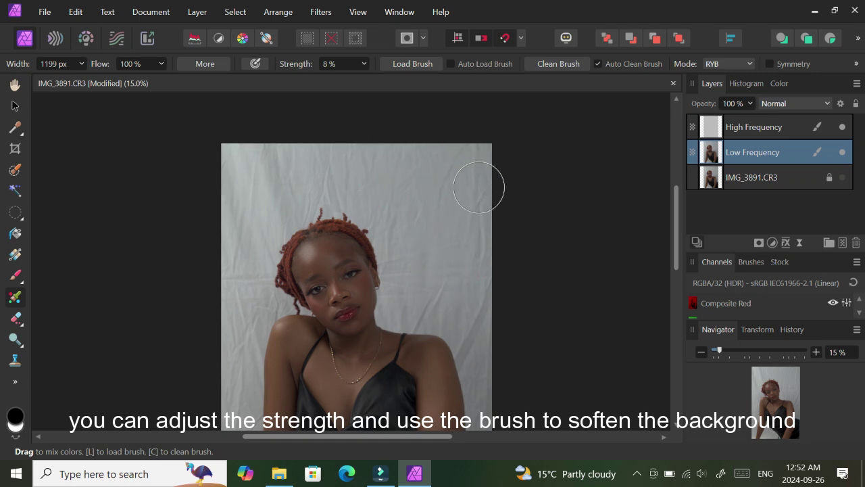
{"action": "left_click_drag", "start_coordinate": [468, 245], "coordinate": [439, 290]}
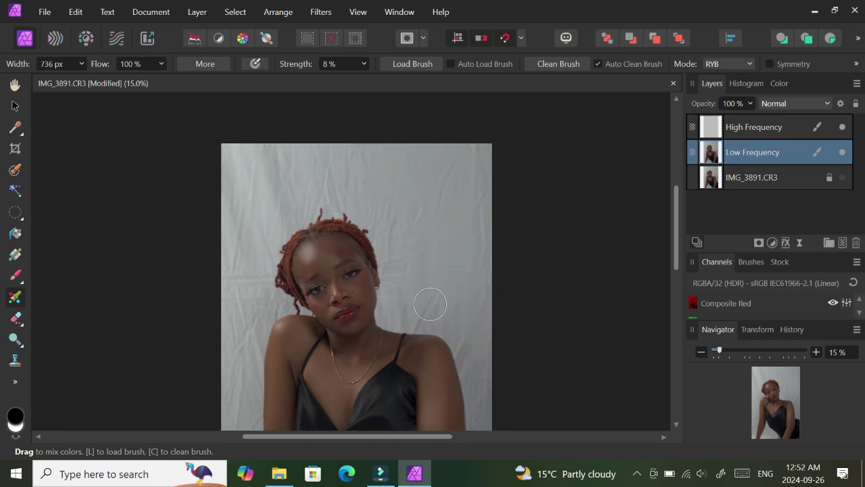
At 25% zoom, keep smoothing the backdrop around the shoulders and arms, resizing the brush between 236 and 736 px
{"action": "key", "text": "bracketleft"}
{"action": "key", "text": "bracketleft"}
{"action": "key", "text": "ctrl+plus"}
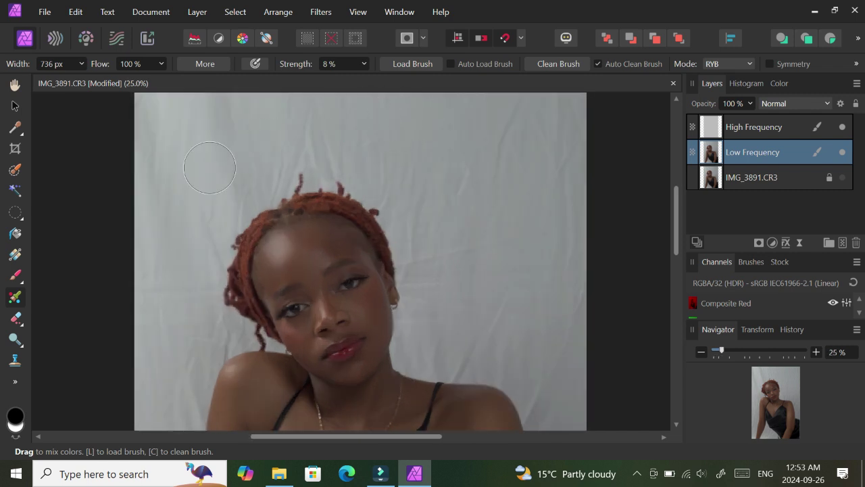
{"action": "scroll", "coordinate": [473, 216], "scroll_direction": "up", "scroll_amount": 1}
{"action": "scroll", "coordinate": [527, 257], "scroll_direction": "up", "scroll_amount": 1}
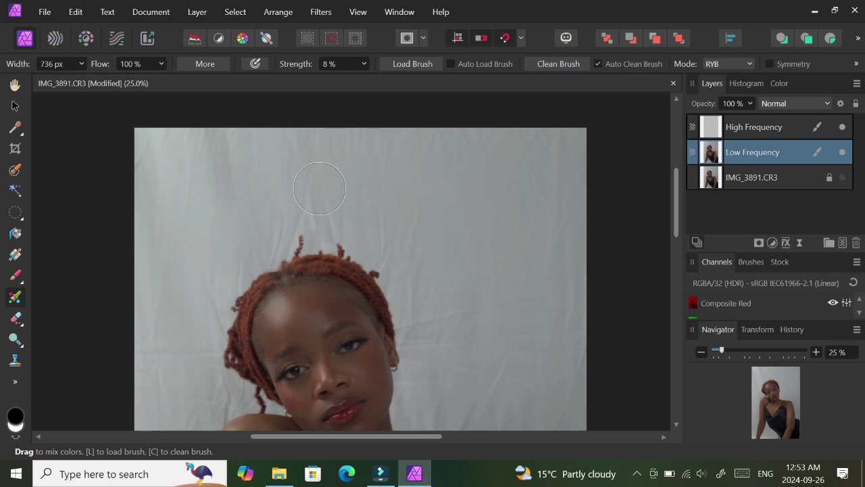
{"action": "scroll", "coordinate": [513, 270], "scroll_direction": "down", "scroll_amount": 5}
{"action": "key", "text": "bracketleft"}
{"action": "key", "text": "bracketleft"}
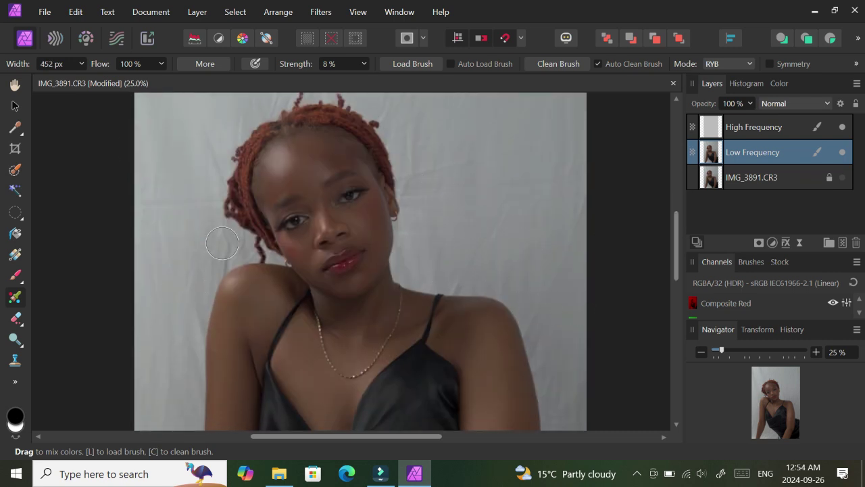
{"action": "key", "text": "bracketleft"}
{"action": "key", "text": "bracketleft"}
{"action": "key", "text": "bracketleft"}
{"action": "scroll", "coordinate": [323, 138], "scroll_direction": "up", "scroll_amount": 2}
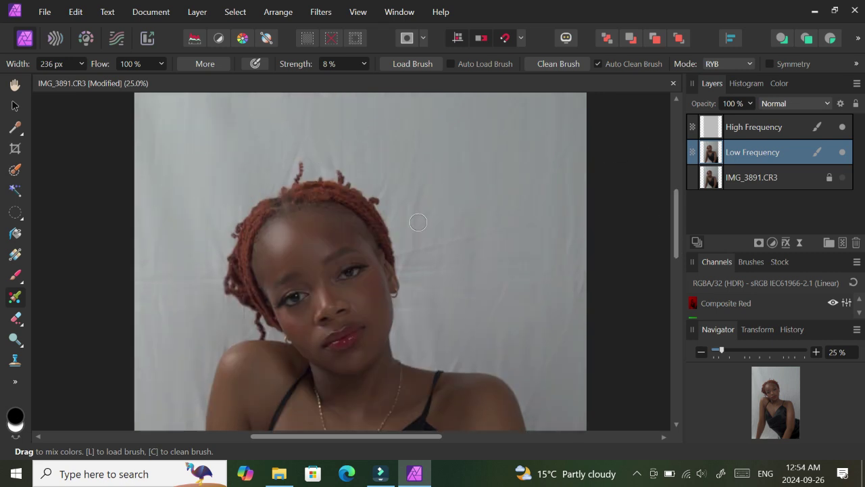
{"action": "scroll", "coordinate": [563, 332], "scroll_direction": "down", "scroll_amount": 6}
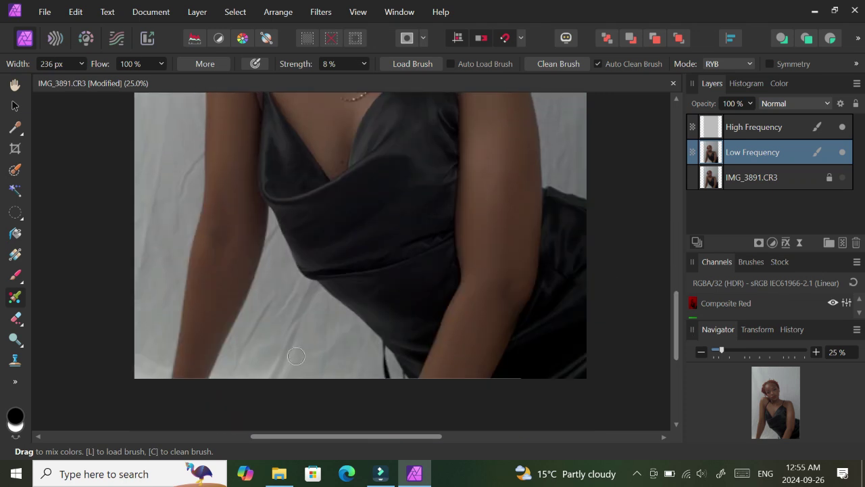
{"action": "key", "text": "bracketright"}
{"action": "key", "text": "bracketright"}
{"action": "key", "text": "bracketright"}
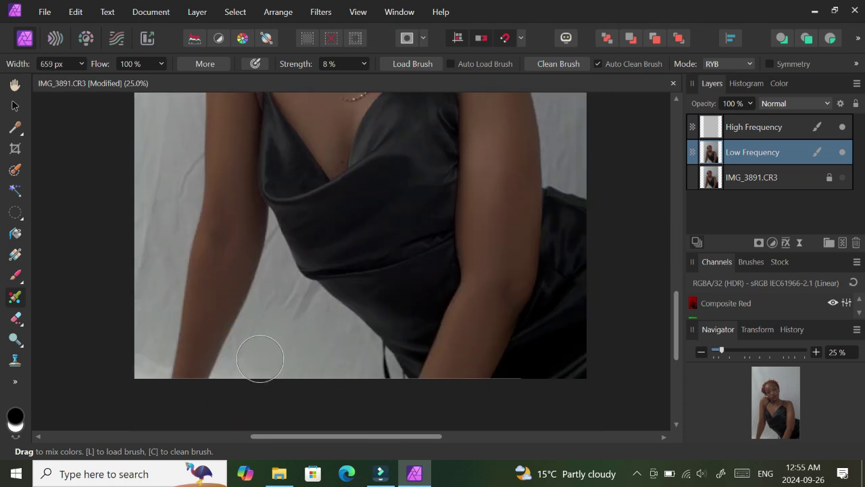
{"action": "key", "text": "bracketleft"}
{"action": "key", "text": "bracketleft"}
{"action": "key", "text": "bracketleft"}
{"action": "key", "text": "bracketleft"}
{"action": "scroll", "coordinate": [140, 258], "scroll_direction": "up", "scroll_amount": 3}
{"action": "scroll", "coordinate": [618, 231], "scroll_direction": "down", "scroll_amount": 2, "text": "ctrl"}
{"action": "scroll", "coordinate": [618, 231], "scroll_direction": "down", "scroll_amount": 1}
{"action": "scroll", "coordinate": [668, 250], "scroll_direction": "up", "scroll_amount": 1}
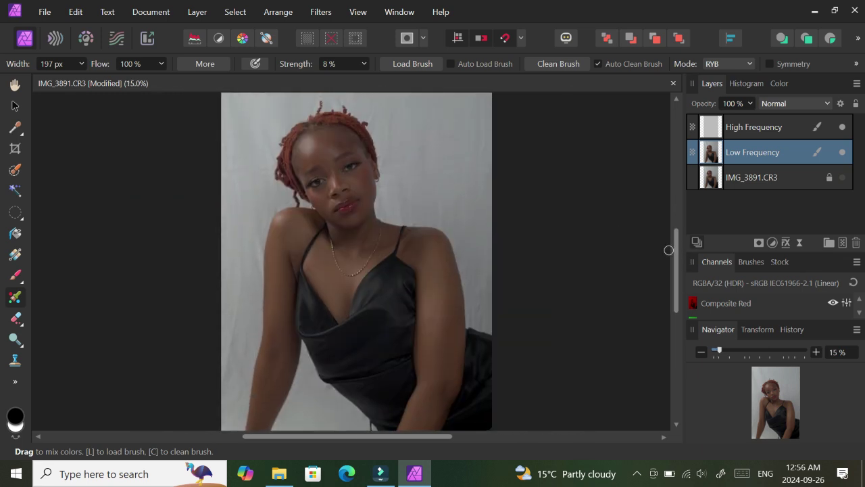
{"action": "key", "text": "bracketright"}
{"action": "key", "text": "bracketright"}
{"action": "key", "text": "bracketright"}
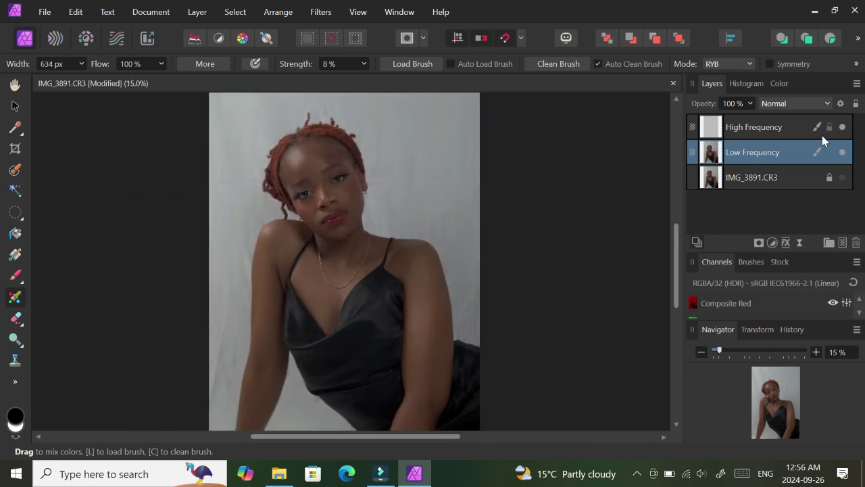
Select both frequency layers and toggle their visibility against the original photo to compare
{"action": "left_click", "coordinate": [763, 136]}
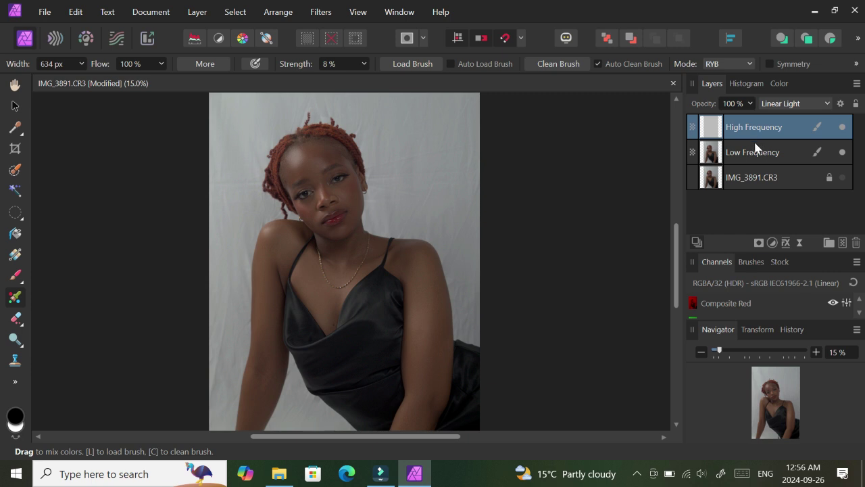
{"action": "left_click", "coordinate": [757, 155], "text": "ctrl"}
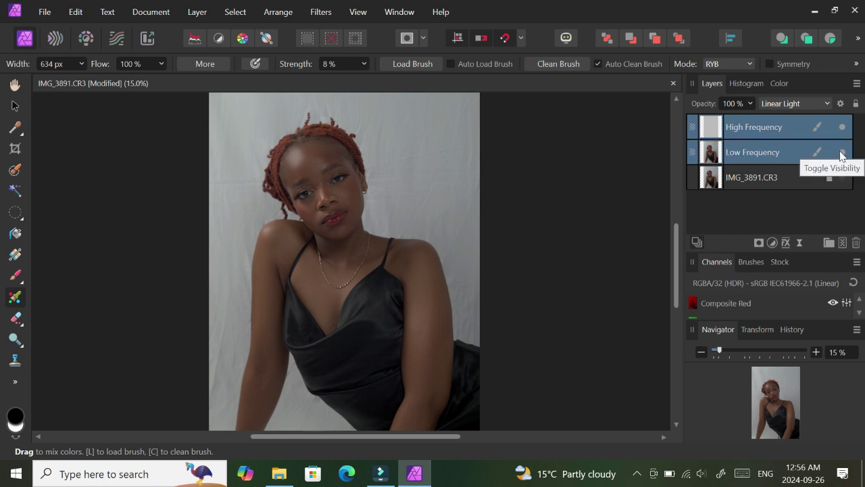
{"action": "left_click", "coordinate": [842, 153]}
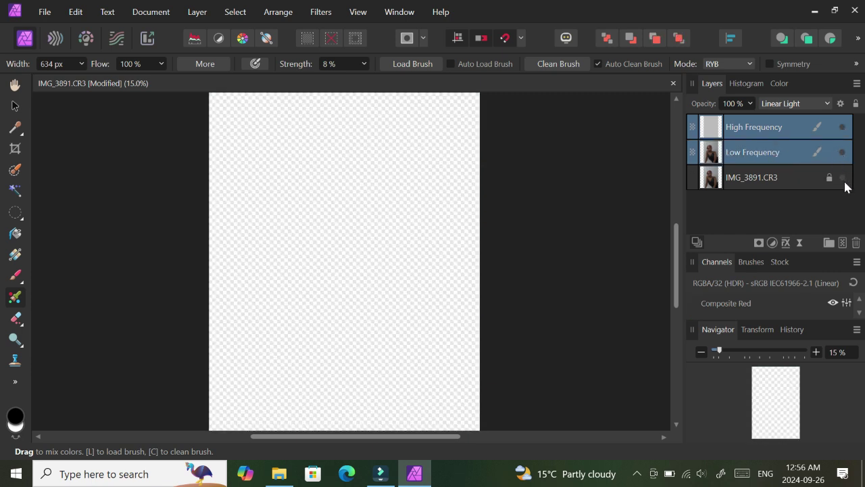
{"action": "left_click", "coordinate": [842, 178]}
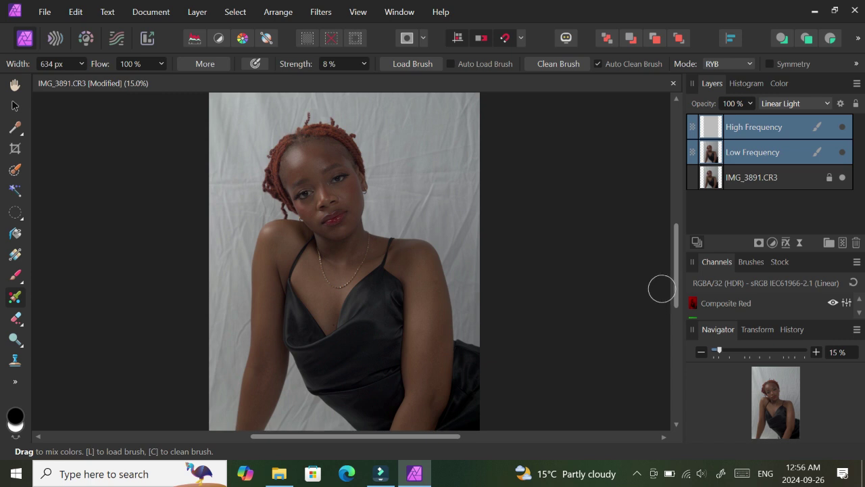
{"action": "left_click", "coordinate": [842, 153]}
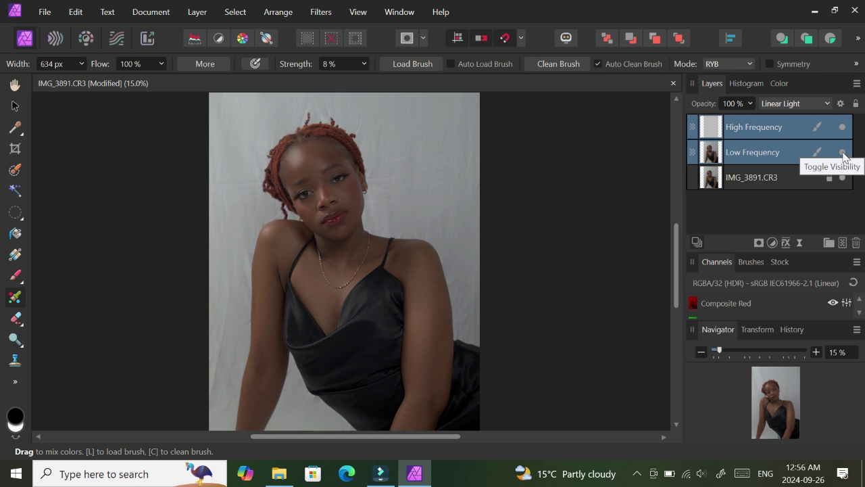
{"action": "left_click", "coordinate": [842, 152]}
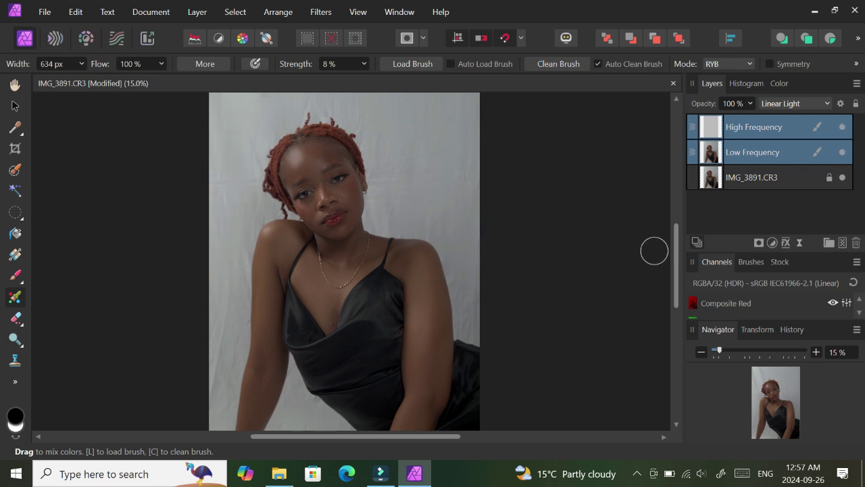
{"action": "scroll", "coordinate": [678, 250], "scroll_direction": "up", "scroll_amount": 2}
{"action": "key", "text": "ctrl+minus"}
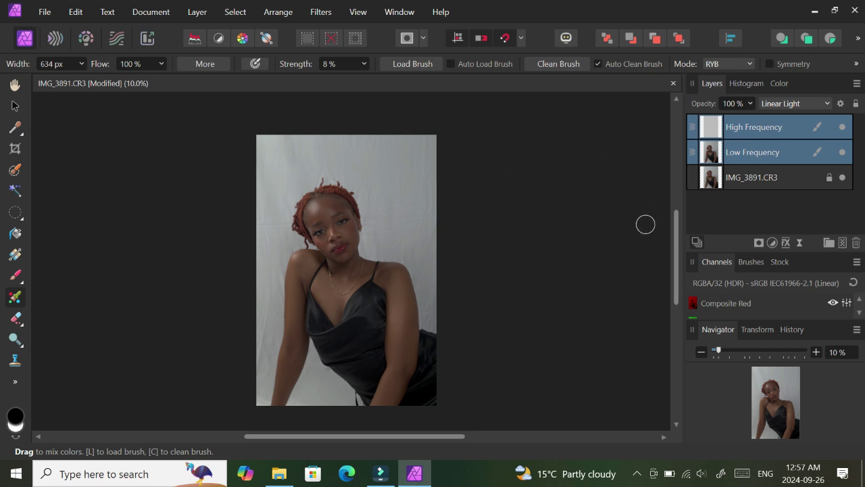
{"action": "scroll", "coordinate": [645, 223], "scroll_direction": "down", "scroll_amount": 1}
Group the High and Low Frequency layers and name the group 'Frequency separation'
{"action": "key", "text": "ctrl+g"}
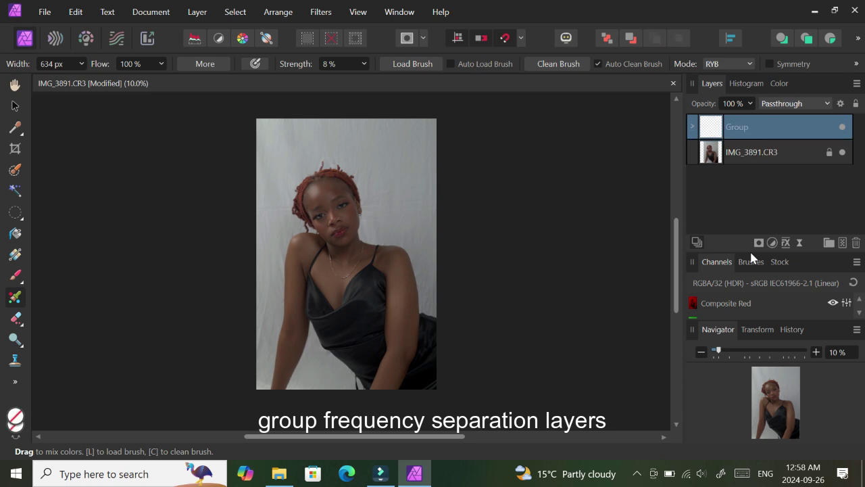
{"action": "double_click", "coordinate": [735, 126]}
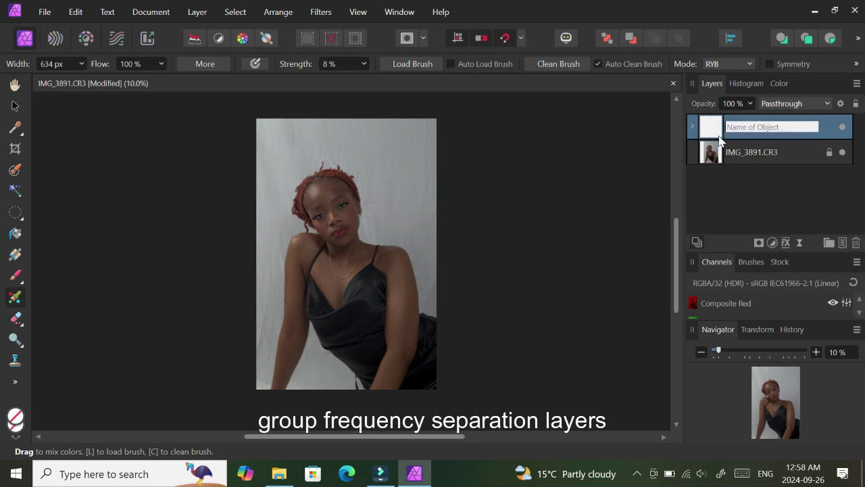
{"action": "key", "text": "BackSpace"}
{"action": "type", "text": "Frequency separation"}
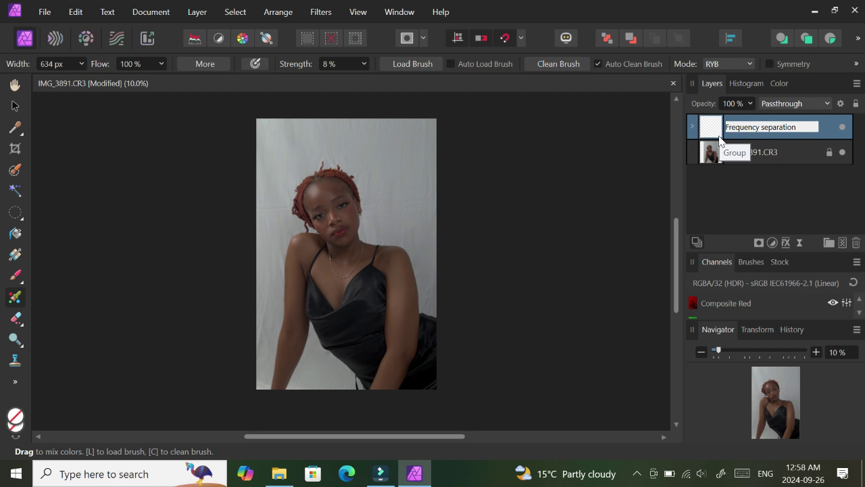
{"action": "key", "text": "Return"}
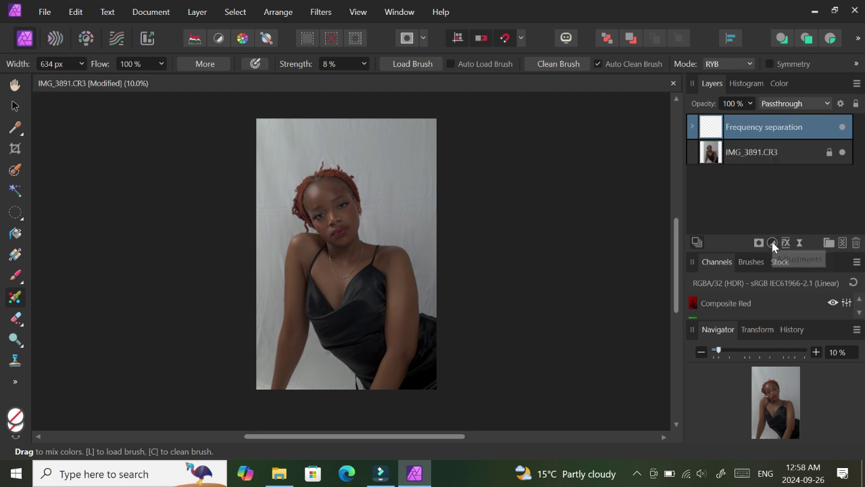
Add a Curves adjustment and pull its midtone point slightly down to darken the portrait
{"action": "left_click", "coordinate": [772, 245]}
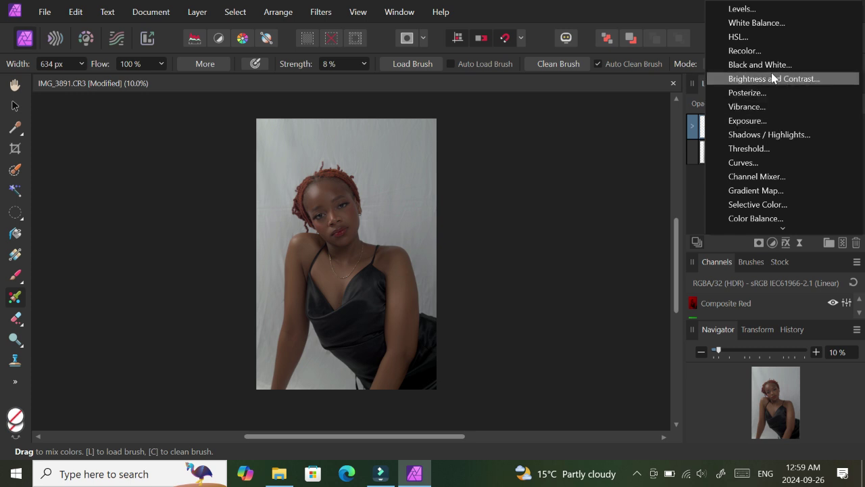
{"action": "left_click", "coordinate": [743, 163]}
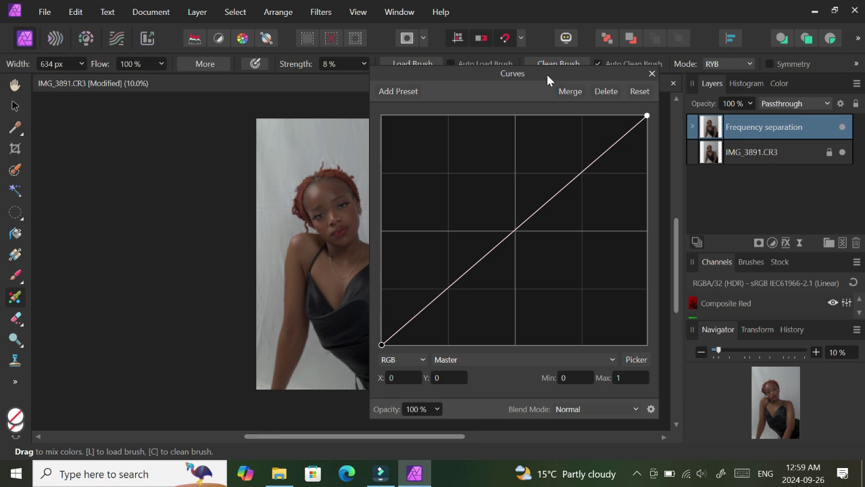
{"action": "left_click_drag", "start_coordinate": [546, 72], "coordinate": [647, 50]}
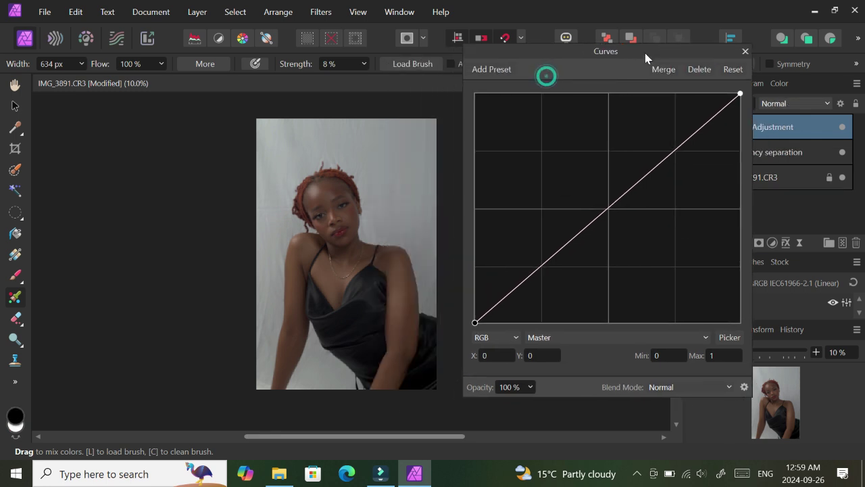
{"action": "left_click", "coordinate": [623, 214]}
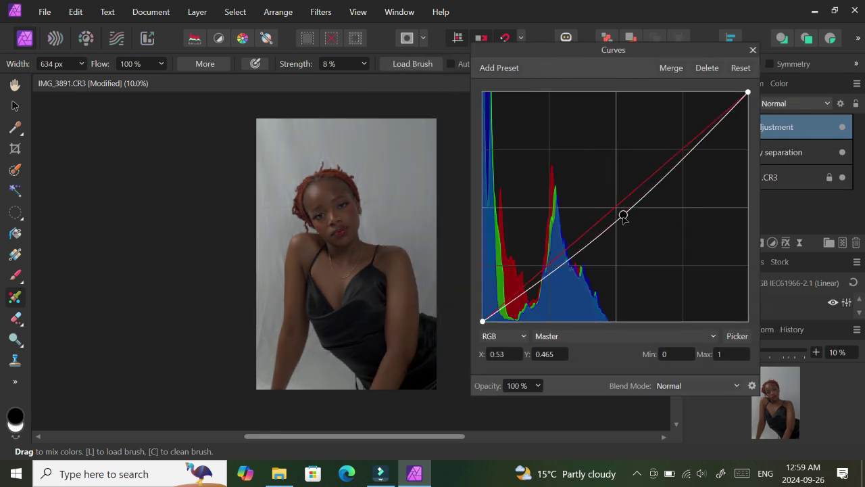
{"action": "mouse_move", "coordinate": [628, 218]}
{"action": "left_mouse_down"}
{"action": "mouse_move", "coordinate": [617, 213]}
{"action": "mouse_move", "coordinate": [631, 221]}
{"action": "left_mouse_up"}
{"action": "left_click", "coordinate": [753, 51]}
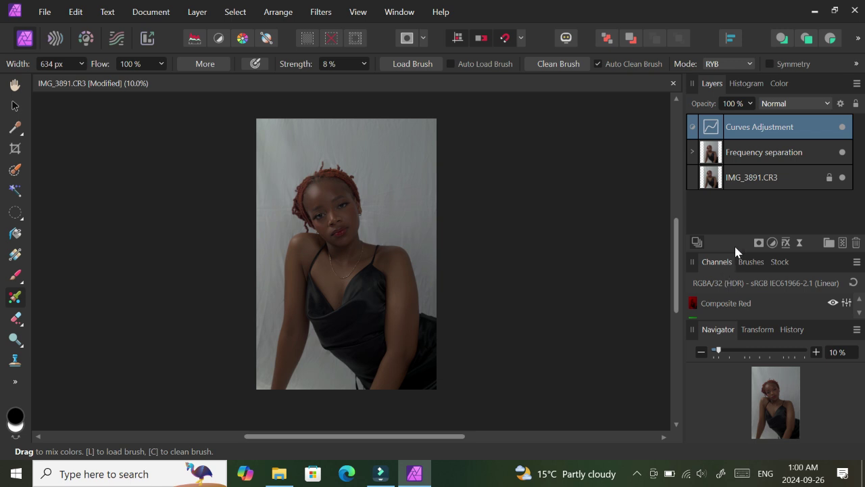
Add a second Curves adjustment with its midtones raised to brighten the portrait
{"action": "left_click", "coordinate": [772, 244]}
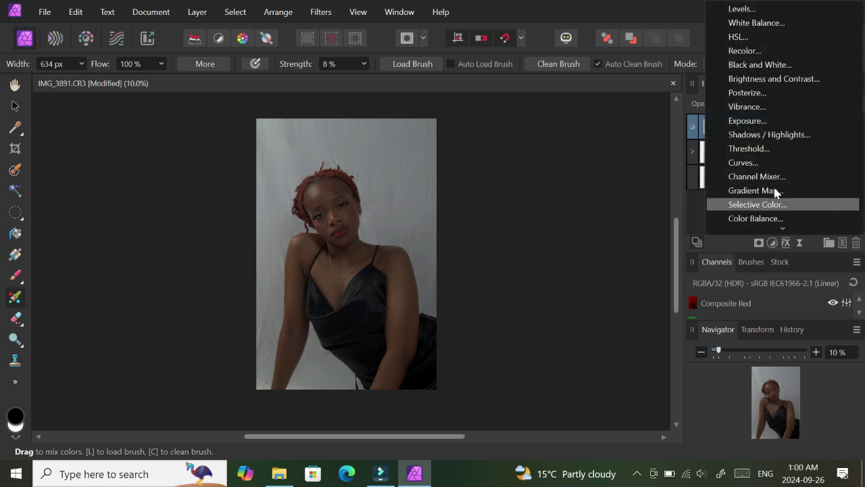
{"action": "left_click", "coordinate": [744, 162]}
{"action": "left_click_drag", "start_coordinate": [613, 208], "coordinate": [594, 185]}
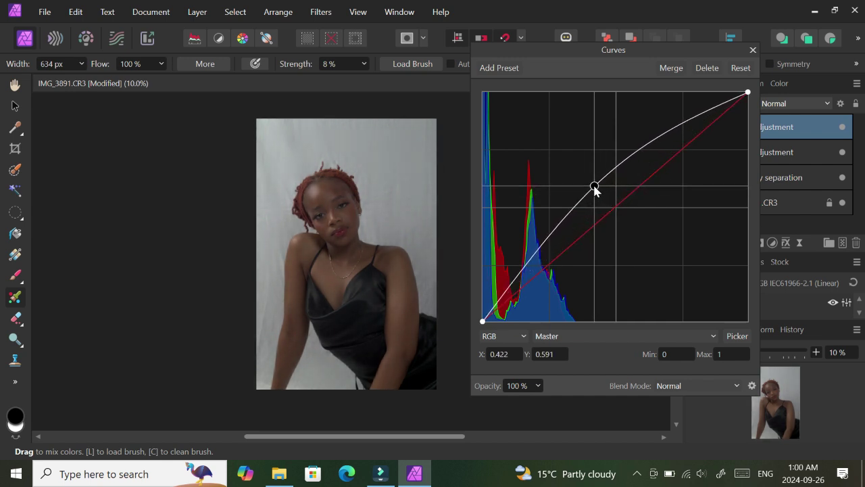
{"action": "left_click", "coordinate": [752, 50]}
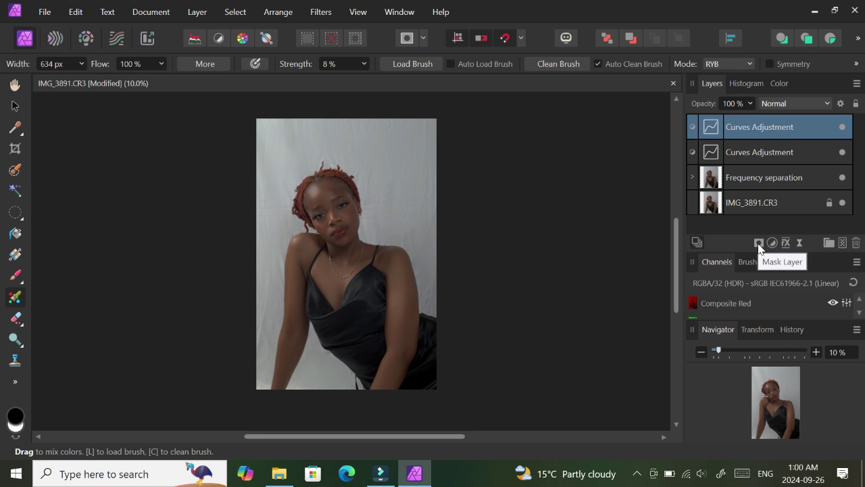
Add masks to both Curves layers and invert each mask to black with Ctrl+I
{"action": "left_click", "coordinate": [758, 242]}
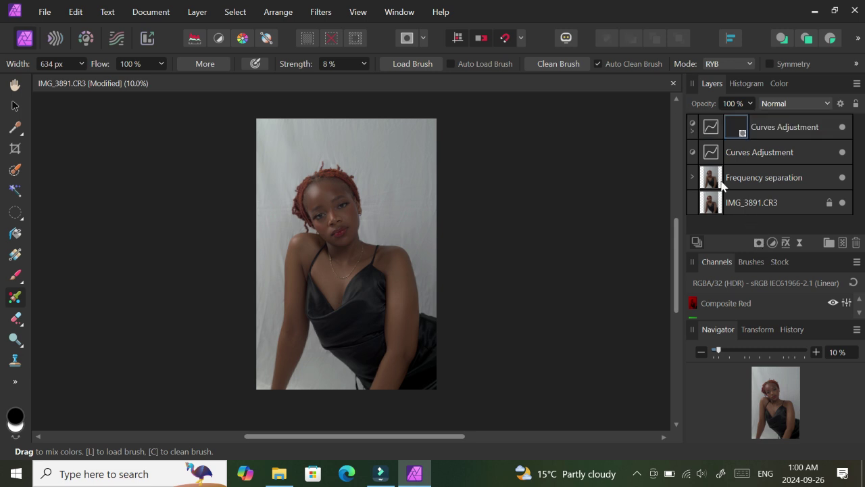
{"action": "left_click", "coordinate": [716, 156]}
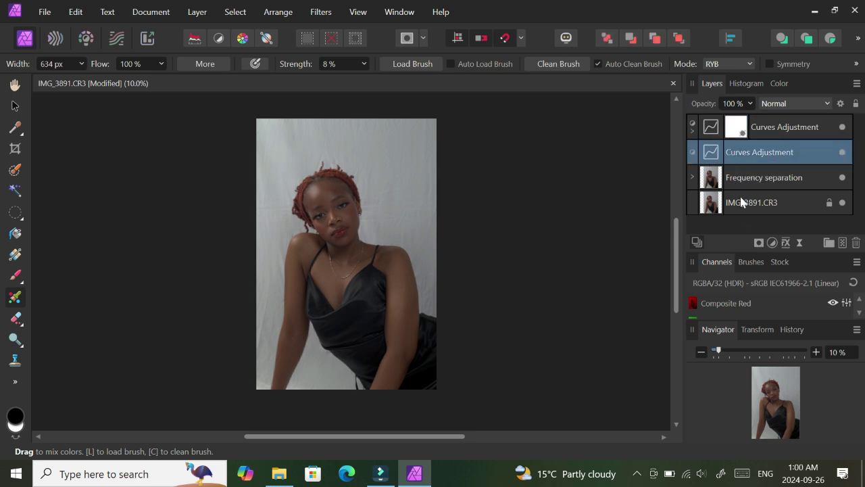
{"action": "left_click", "coordinate": [758, 242], "text": "alt"}
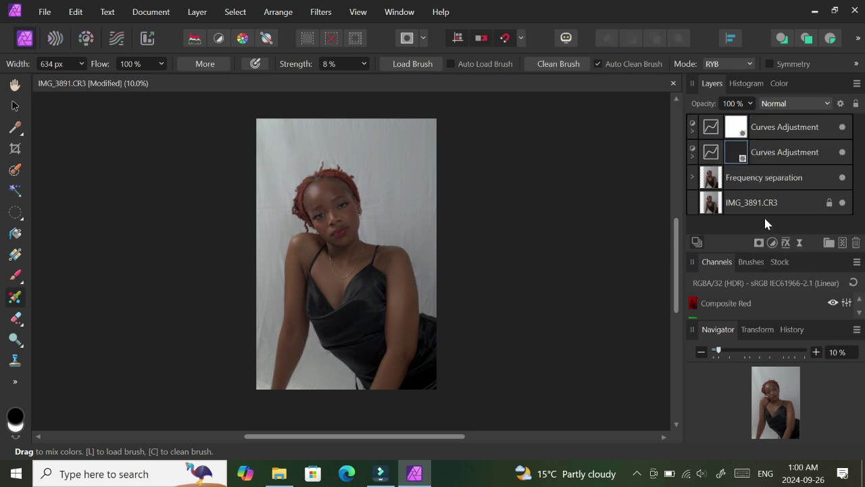
{"action": "key", "text": "ctrl+i"}
{"action": "left_click", "coordinate": [736, 136]}
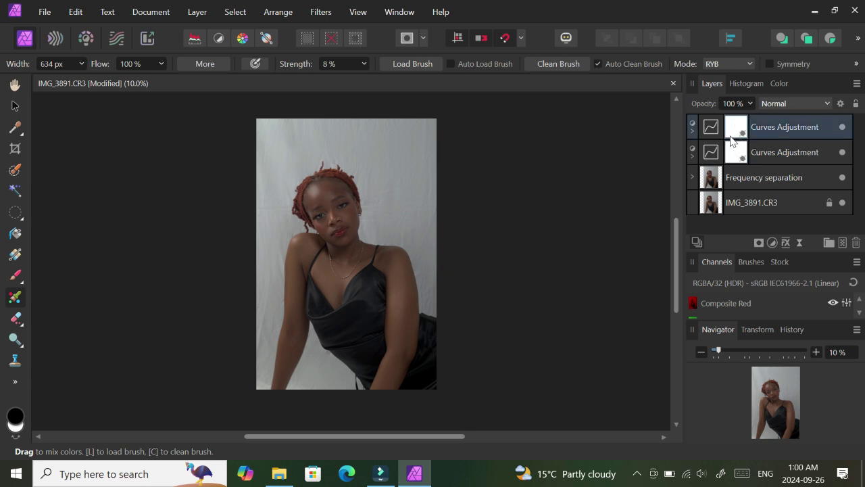
{"action": "key", "text": "ctrl+i"}
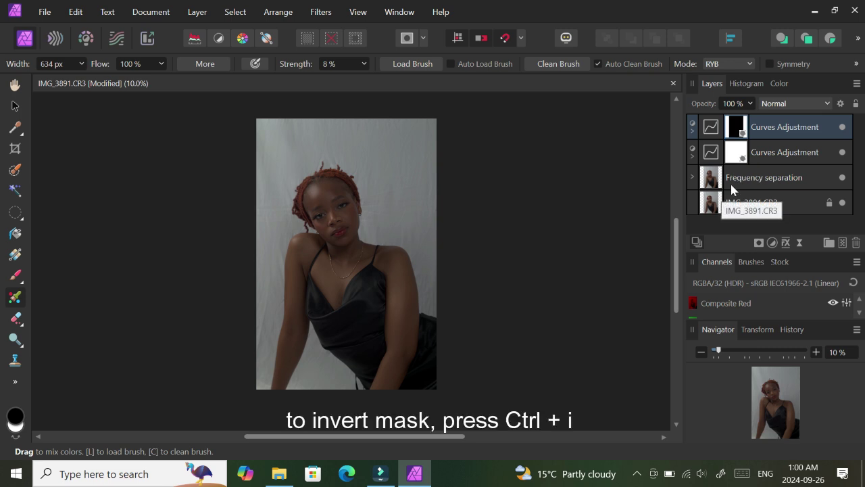
{"action": "left_click", "coordinate": [735, 161]}
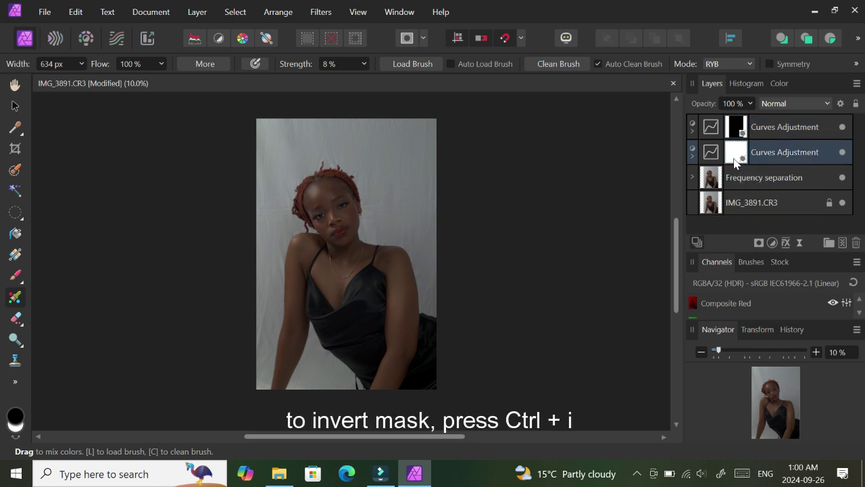
{"action": "key", "text": "ctrl+i"}
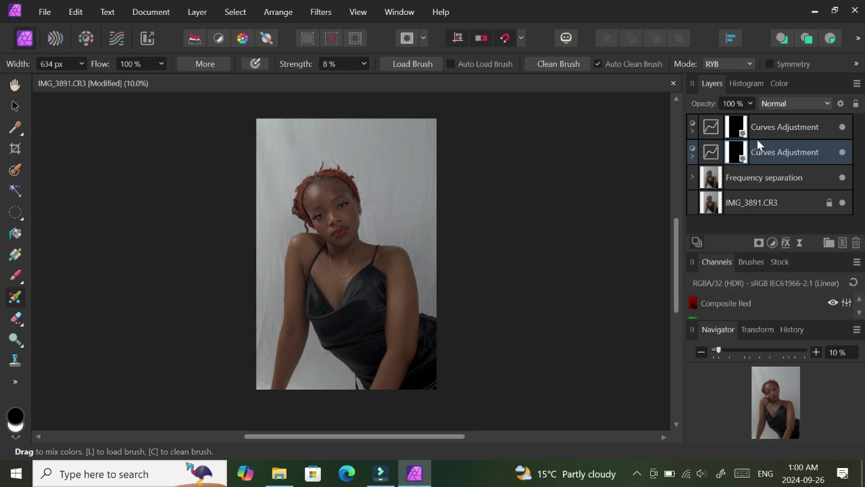
{"action": "left_click", "coordinate": [841, 127]}
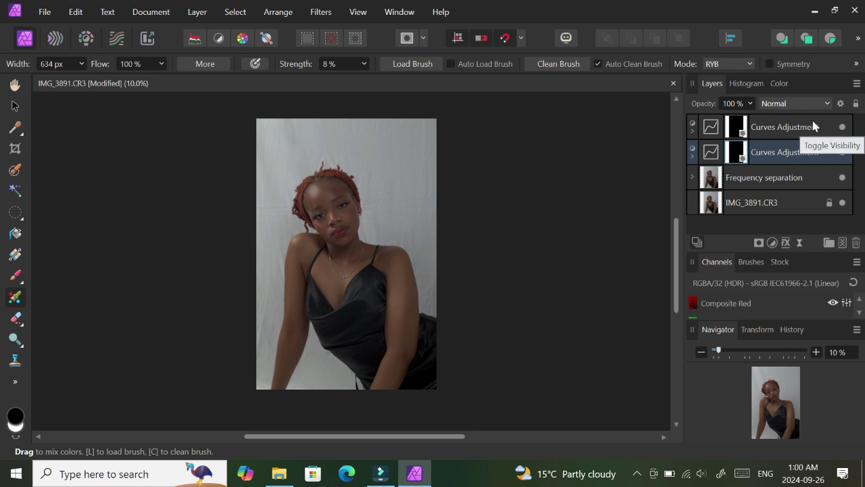
{"action": "double_click", "coordinate": [715, 127]}
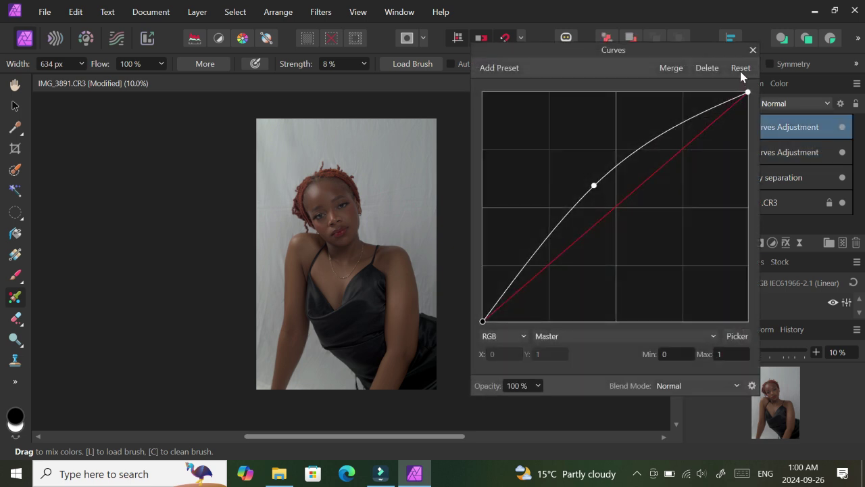
{"action": "left_click", "coordinate": [752, 52]}
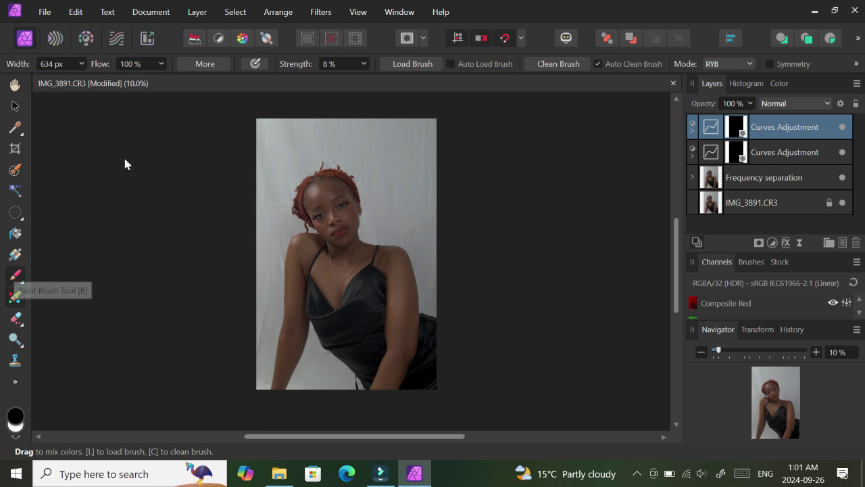
Switch to the Paint Brush and lower its flow to 3%
{"action": "key", "text": "b"}
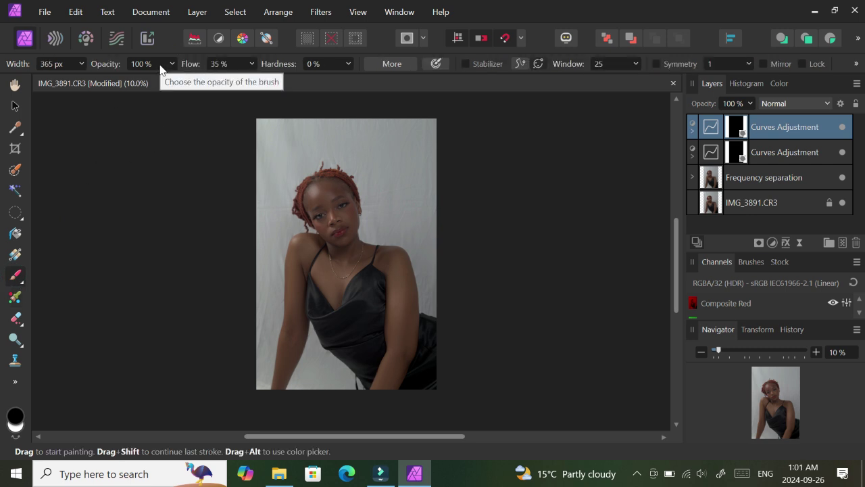
{"action": "left_click", "coordinate": [166, 64]}
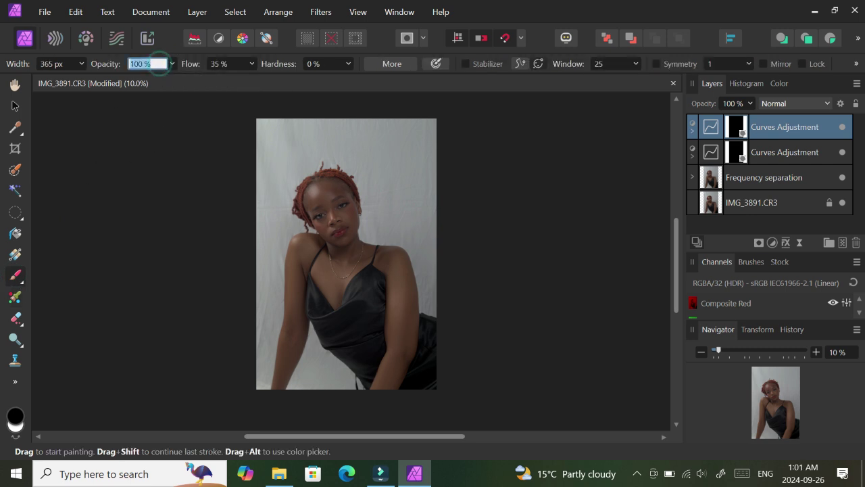
{"action": "left_click", "coordinate": [173, 63]}
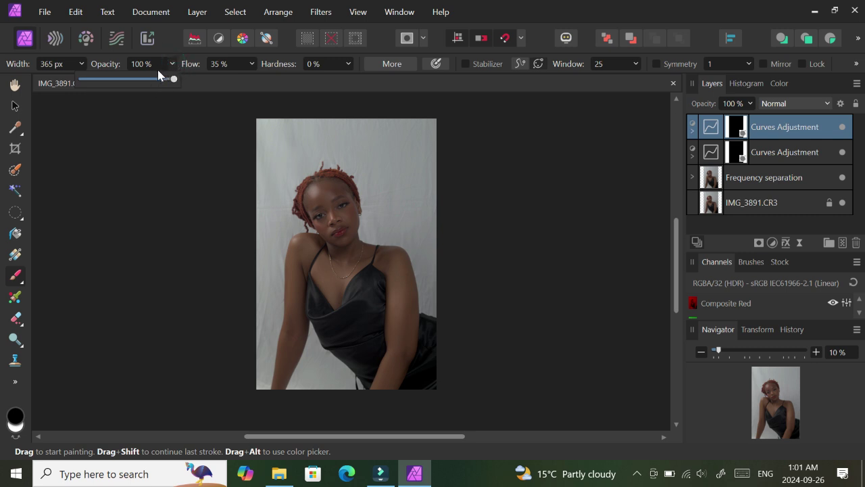
{"action": "left_click", "coordinate": [250, 63]}
{"action": "left_click_drag", "start_coordinate": [254, 79], "coordinate": [246, 81]}
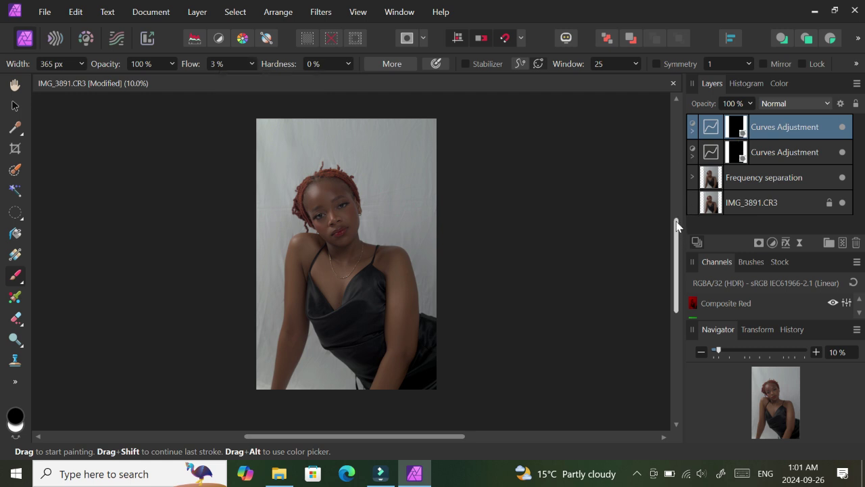
Zoom in on the face and enlarge the brush to 555 px
{"action": "left_click_drag", "start_coordinate": [676, 232], "coordinate": [675, 203]}
{"action": "key", "text": "ctrl+plus"}
{"action": "left_click_drag", "start_coordinate": [676, 251], "coordinate": [675, 212]}
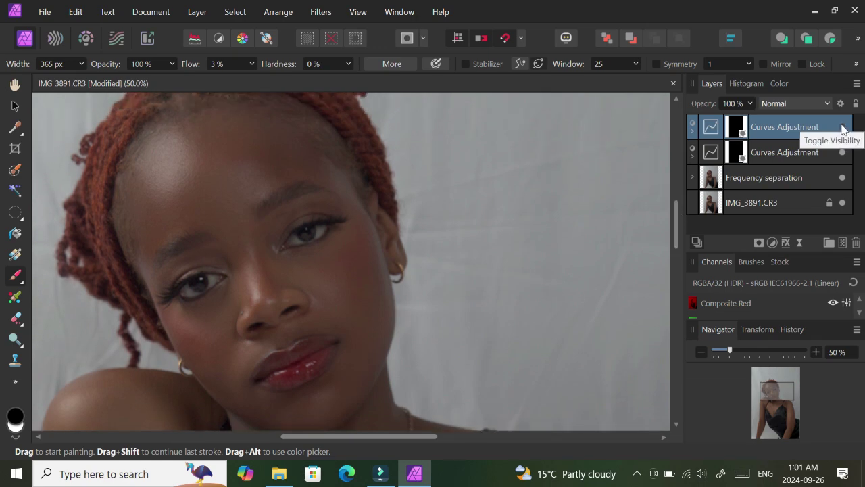
{"action": "key", "text": "bracketright"}
{"action": "key", "text": "bracketright"}
{"action": "key", "text": "bracketright"}
Add a Black & White adjustment and brighten its red tones
{"action": "left_click", "coordinate": [772, 242]}
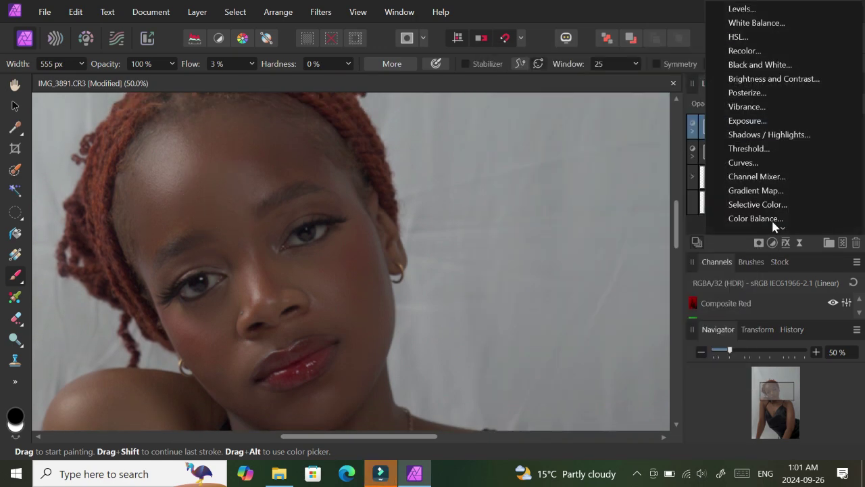
{"action": "left_click", "coordinate": [759, 64]}
{"action": "mouse_move", "coordinate": [571, 175]}
{"action": "left_mouse_down"}
{"action": "mouse_move", "coordinate": [562, 174]}
{"action": "mouse_move", "coordinate": [579, 175]}
{"action": "left_mouse_up"}
{"action": "double_click", "coordinate": [710, 127]}
{"action": "left_click", "coordinate": [760, 121]}
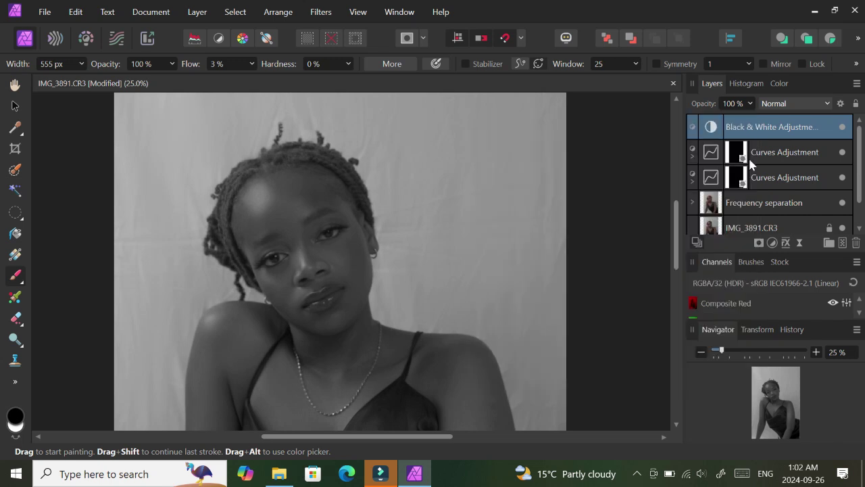
Paint white brightening strokes on the upper Curves mask around the face with a 60–79 px brush
{"action": "left_click", "coordinate": [749, 156]}
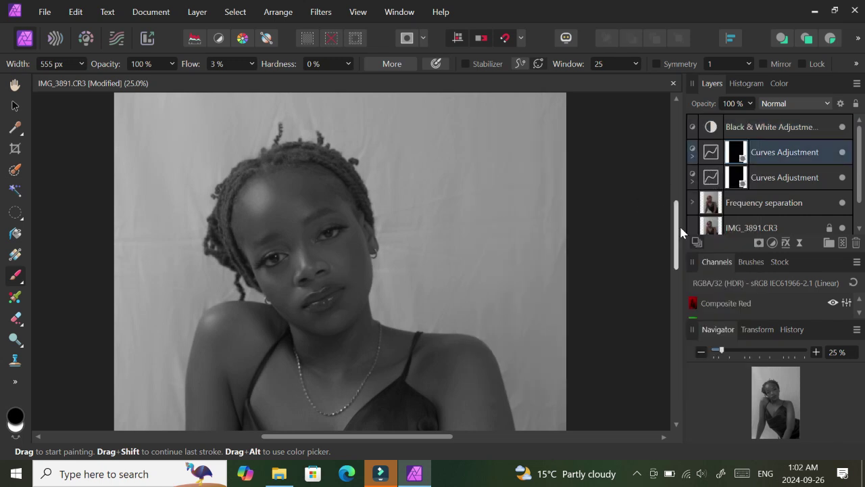
{"action": "key", "text": "x"}
{"action": "left_click_drag", "start_coordinate": [234, 193], "coordinate": [253, 199]}
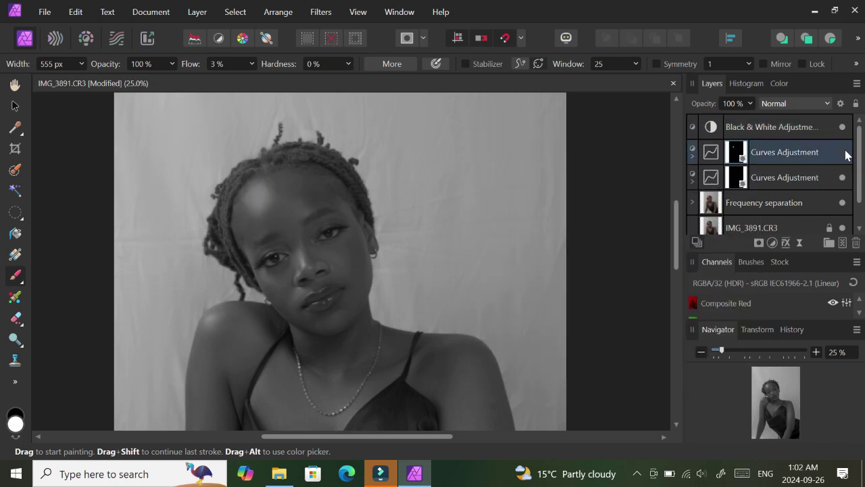
{"action": "key", "text": "bracketleft"}
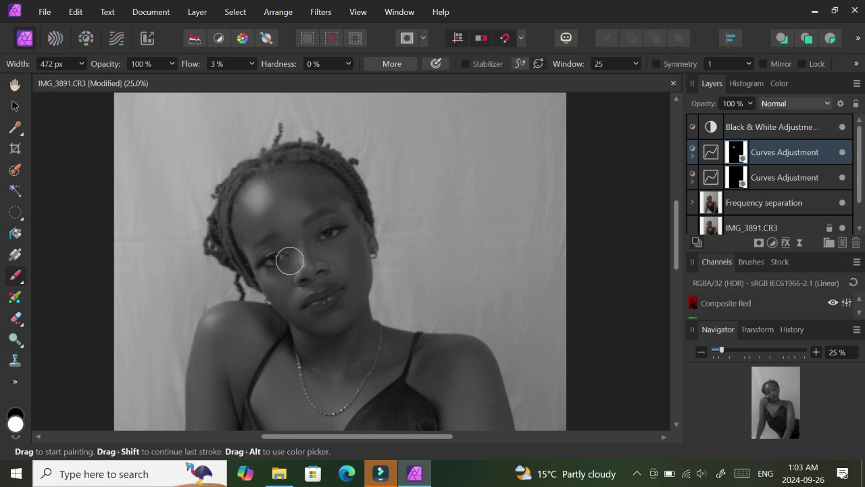
{"action": "scroll", "coordinate": [289, 260], "scroll_direction": "up", "scroll_amount": 2}
{"action": "scroll", "coordinate": [336, 232], "scroll_direction": "up", "scroll_amount": 1}
{"action": "key", "text": "bracketleft"}
{"action": "key", "text": "bracketleft"}
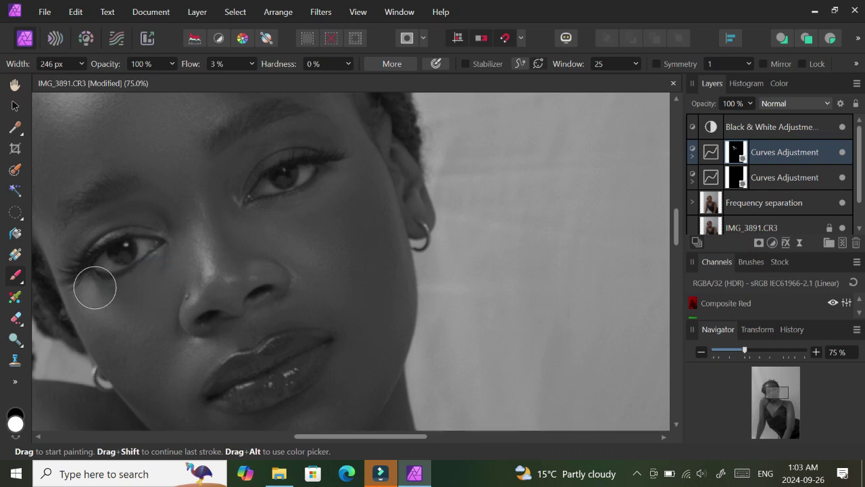
{"action": "key", "text": "bracketleft"}
{"action": "key", "text": "bracketleft"}
{"action": "key", "text": "bracketleft"}
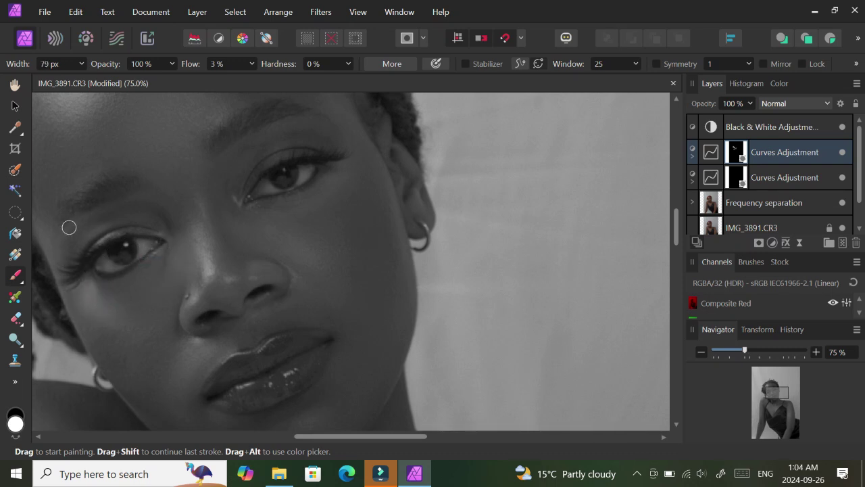
{"action": "key", "text": "bracketleft"}
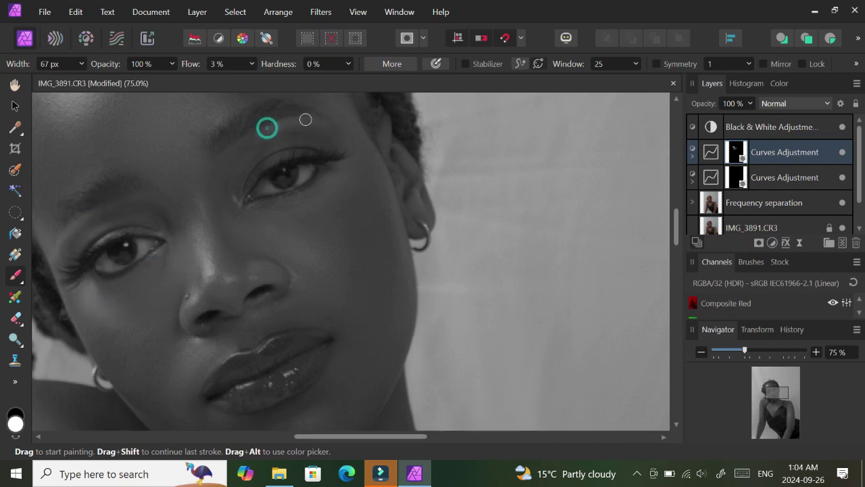
{"action": "key", "text": "bracketright"}
{"action": "key", "text": "bracketright"}
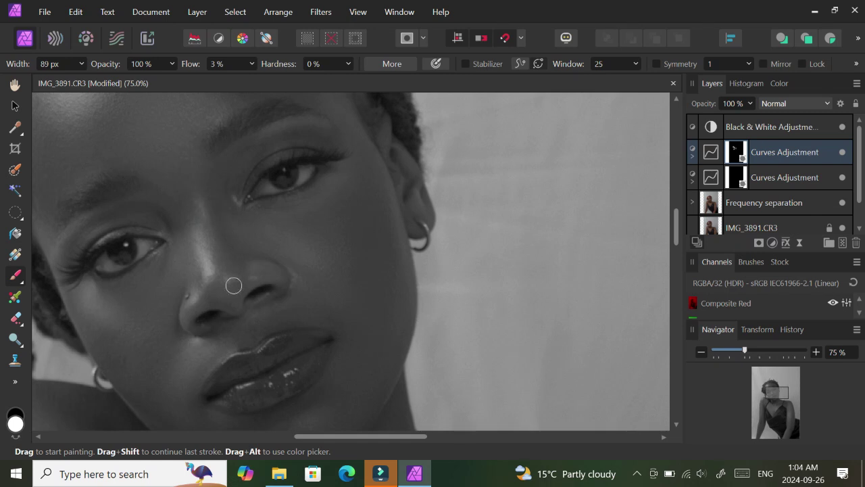
{"action": "left_click_drag", "start_coordinate": [253, 264], "coordinate": [266, 256]}
{"action": "key", "text": "bracketleft"}
{"action": "key", "text": "bracketleft"}
{"action": "key", "text": "bracketleft"}
Continue dodging over the chest and arms, then toggle the layer off and on to compare
{"action": "scroll", "coordinate": [440, 247], "scroll_direction": "down", "scroll_amount": 5}
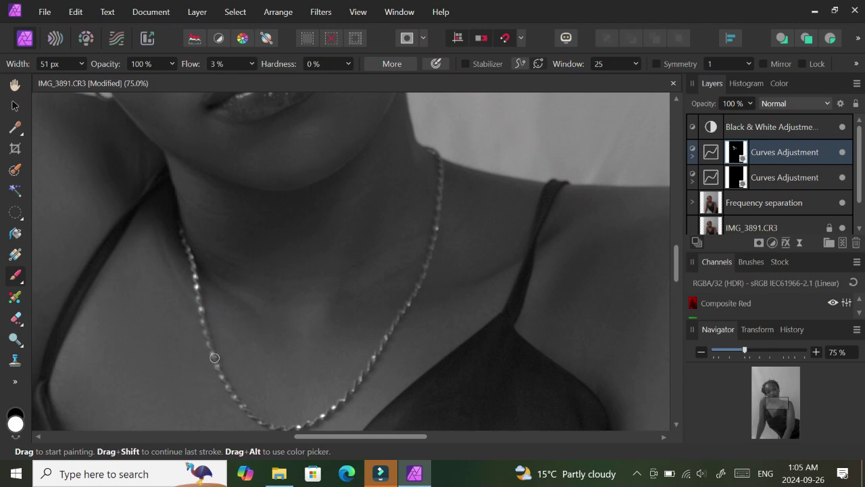
{"action": "scroll", "coordinate": [280, 417], "scroll_direction": "down", "scroll_amount": 3}
{"action": "key", "text": "bracketright"}
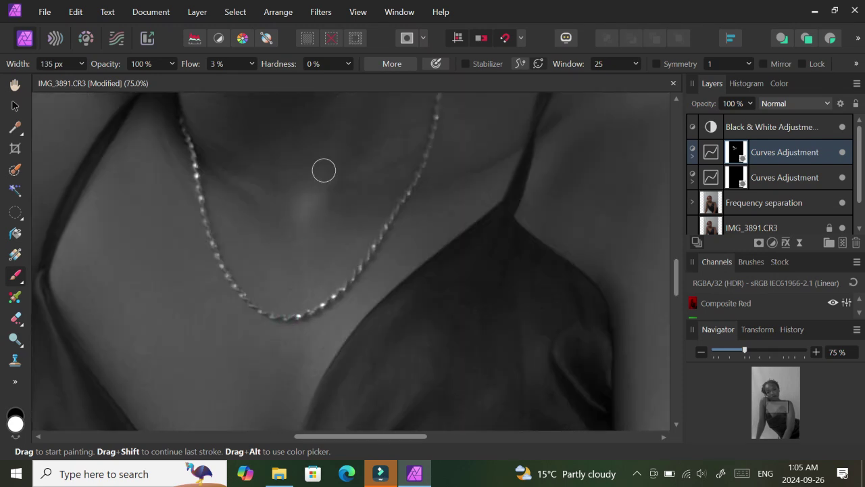
{"action": "key", "text": "ctrl+minus"}
{"action": "key", "text": "ctrl+minus"}
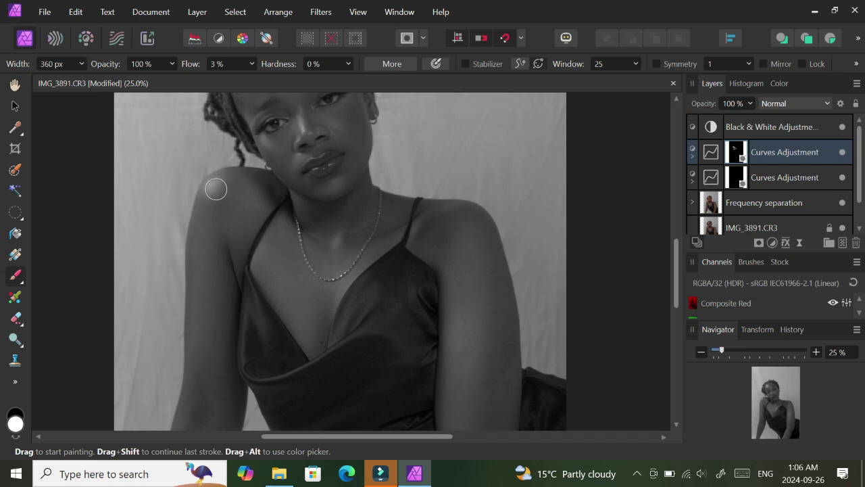
{"action": "scroll", "coordinate": [363, 160], "scroll_direction": "down", "scroll_amount": 1}
{"action": "key", "text": "ctrl+minus"}
{"action": "key", "text": "bracketright"}
{"action": "key", "text": "bracketright"}
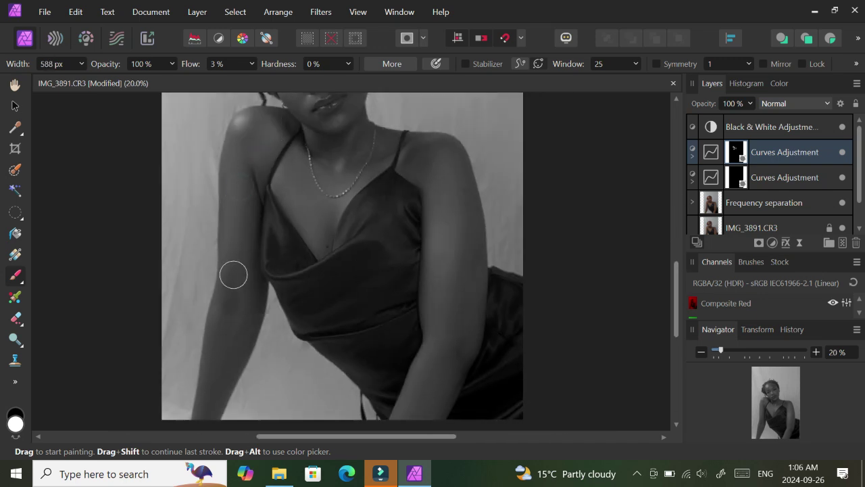
{"action": "key", "text": "bracketright"}
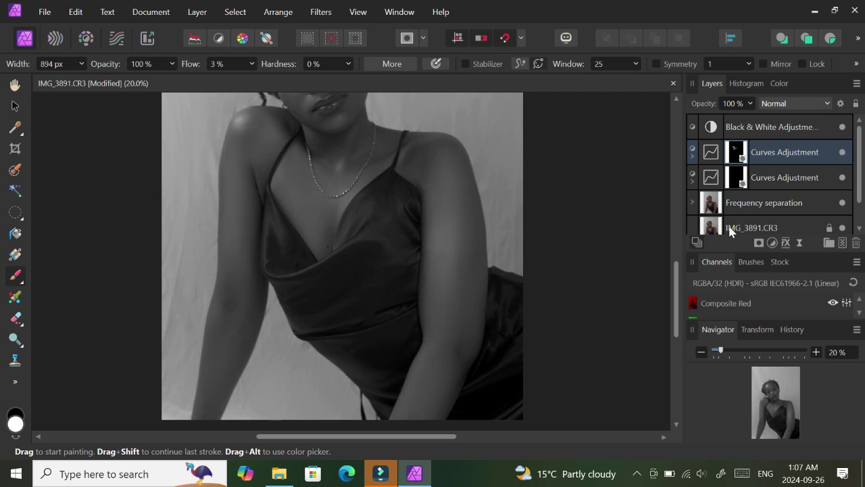
{"action": "scroll", "coordinate": [296, 284], "scroll_direction": "up", "scroll_amount": 2}
{"action": "key", "text": "bracketleft"}
{"action": "key", "text": "bracketleft"}
{"action": "key", "text": "bracketleft"}
{"action": "key", "text": "bracketleft"}
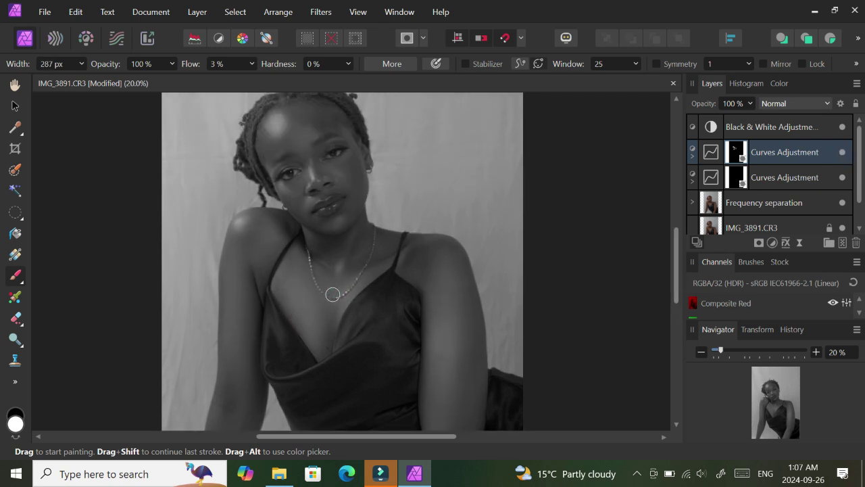
{"action": "left_click", "coordinate": [842, 154]}
{"action": "left_click", "coordinate": [842, 153]}
Rename the upper Curves layer 'dodge' and the lower one 'burn'
{"action": "double_click", "coordinate": [783, 152]}
{"action": "type", "text": "dodge"}
{"action": "key", "text": "Tab"}
{"action": "type", "text": "burn"}
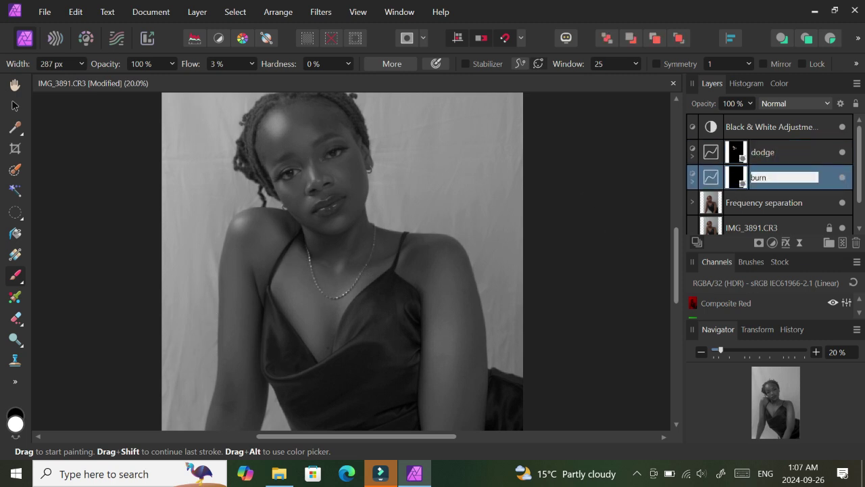
{"action": "scroll", "coordinate": [678, 243], "scroll_direction": "down", "scroll_amount": 2}
{"action": "key", "text": "Return"}
Brush darkening into the burn mask around the eye area, resizing the brush as needed
{"action": "scroll", "coordinate": [344, 270], "scroll_direction": "up", "scroll_amount": 3}
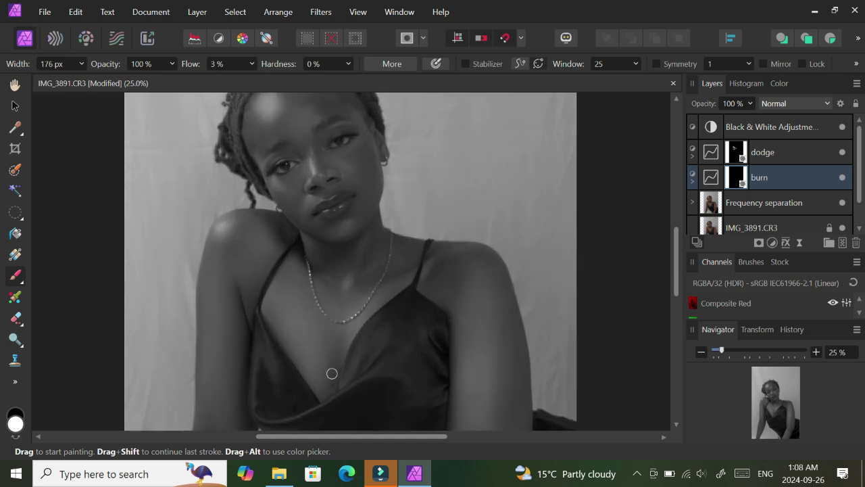
{"action": "key", "text": "bracketleft"}
{"action": "key", "text": "bracketleft"}
{"action": "key", "text": "bracketleft"}
{"action": "key", "text": "bracketright"}
{"action": "key", "text": "bracketright"}
{"action": "key", "text": "bracketright"}
{"action": "key", "text": "bracketright"}
{"action": "scroll", "coordinate": [584, 277], "scroll_direction": "down", "scroll_amount": 2}
{"action": "scroll", "coordinate": [575, 328], "scroll_direction": "down", "scroll_amount": 2}
{"action": "key", "text": "bracketleft"}
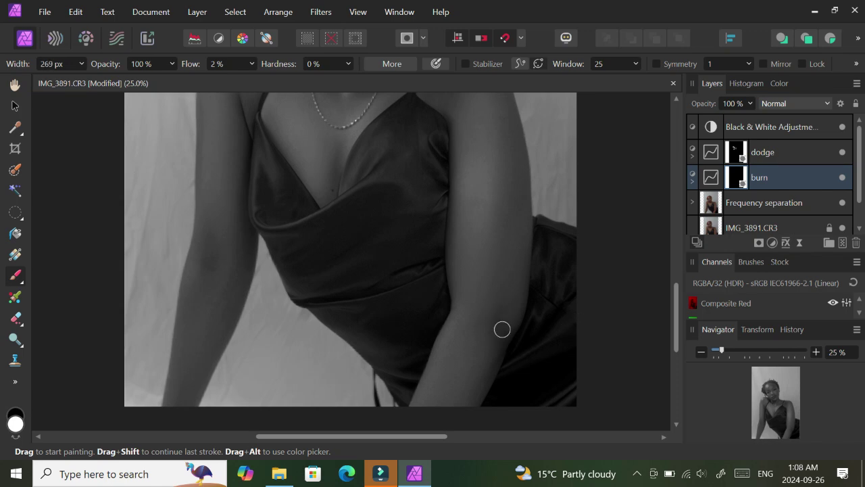
{"action": "scroll", "coordinate": [367, 247], "scroll_direction": "up", "scroll_amount": 5}
{"action": "scroll", "coordinate": [292, 293], "scroll_direction": "up", "scroll_amount": 3}
{"action": "key", "text": "bracketleft"}
{"action": "key", "text": "bracketleft"}
{"action": "key", "text": "bracketleft"}
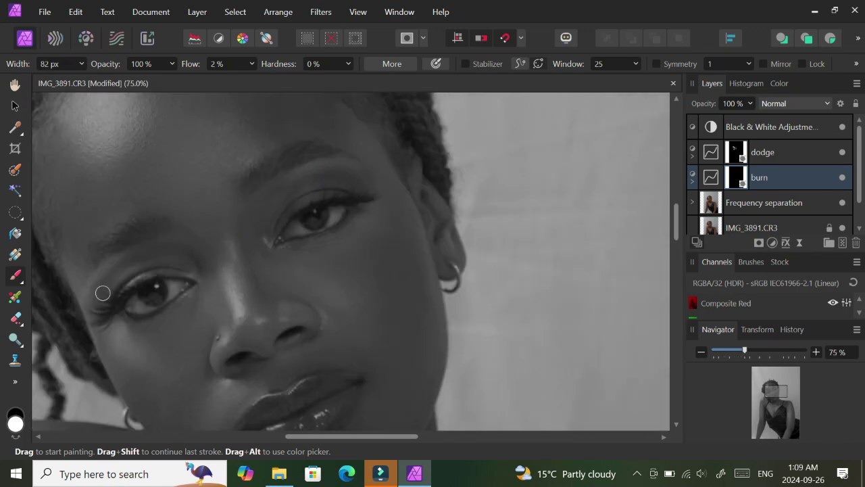
{"action": "scroll", "coordinate": [305, 188], "scroll_direction": "down", "scroll_amount": 2}
{"action": "scroll", "coordinate": [251, 266], "scroll_direction": "down", "scroll_amount": 3}
{"action": "scroll", "coordinate": [288, 203], "scroll_direction": "up", "scroll_amount": 3}
{"action": "key", "text": "bracketright"}
{"action": "key", "text": "bracketright"}
{"action": "key", "text": "bracketright"}
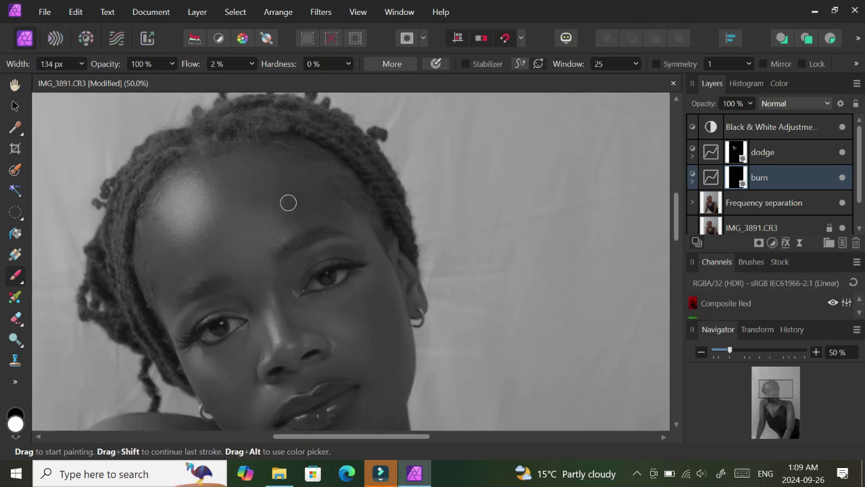
Drop the brush flow to 1% and continue burning the forehead and fine details
{"action": "left_click", "coordinate": [252, 63]}
{"action": "key", "text": "bracketright"}
{"action": "key", "text": "bracketright"}
{"action": "key", "text": "bracketright"}
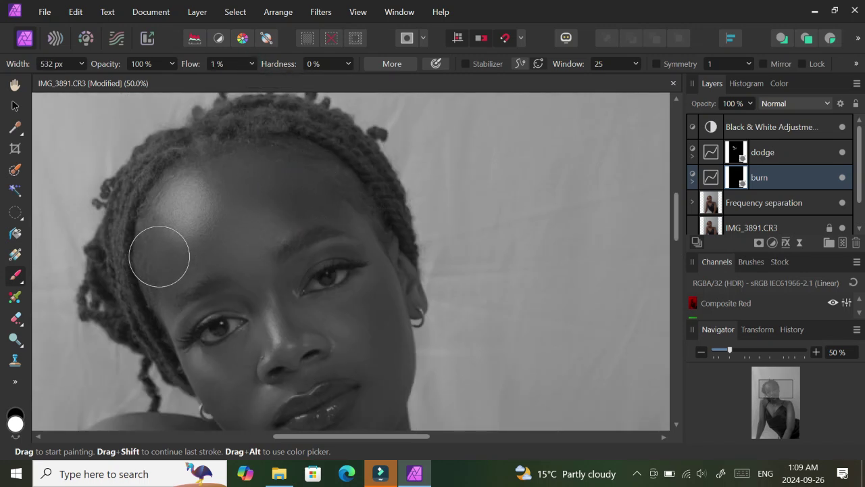
{"action": "key", "text": "bracketleft"}
{"action": "key", "text": "bracketleft"}
{"action": "key", "text": "bracketleft"}
{"action": "scroll", "coordinate": [388, 228], "scroll_direction": "down", "scroll_amount": 2}
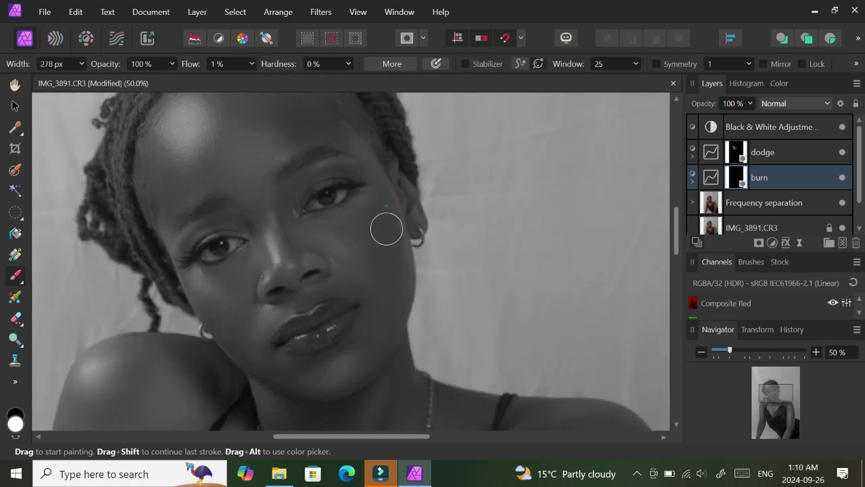
{"action": "key", "text": "bracketleft"}
{"action": "key", "text": "bracketleft"}
{"action": "key", "text": "bracketleft"}
{"action": "key", "text": "ctrl+minus"}
{"action": "key", "text": "ctrl+minus"}
{"action": "key", "text": "ctrl+minus"}
{"action": "key", "text": "ctrl+minus"}
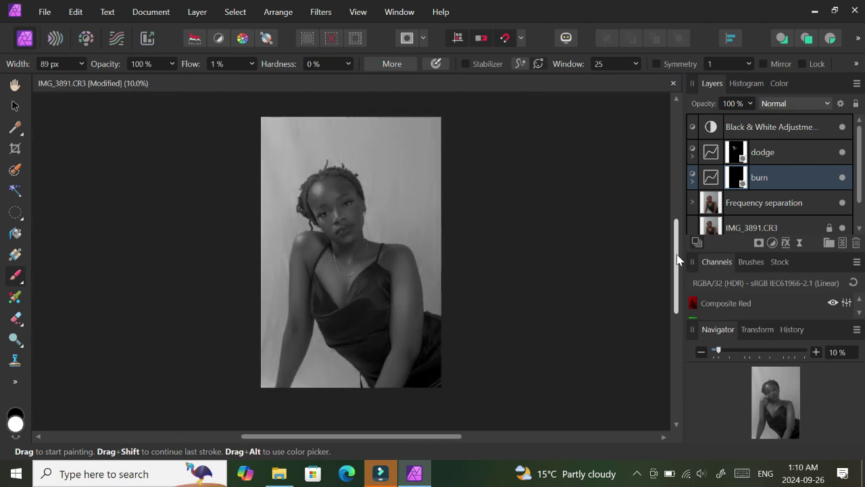
Hide the Black & White adjustment and toggle the dodge layer for a before/after comparison
{"action": "left_click", "coordinate": [841, 127]}
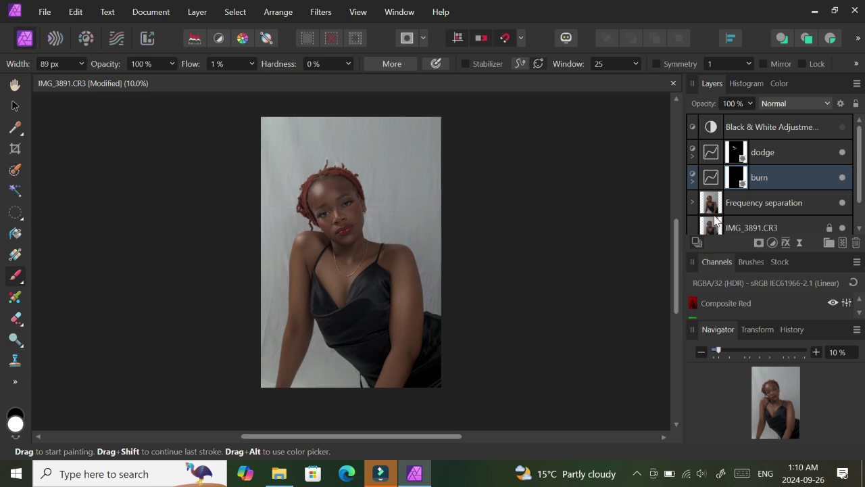
{"action": "left_click", "coordinate": [842, 153]}
{"action": "left_click", "coordinate": [841, 155]}
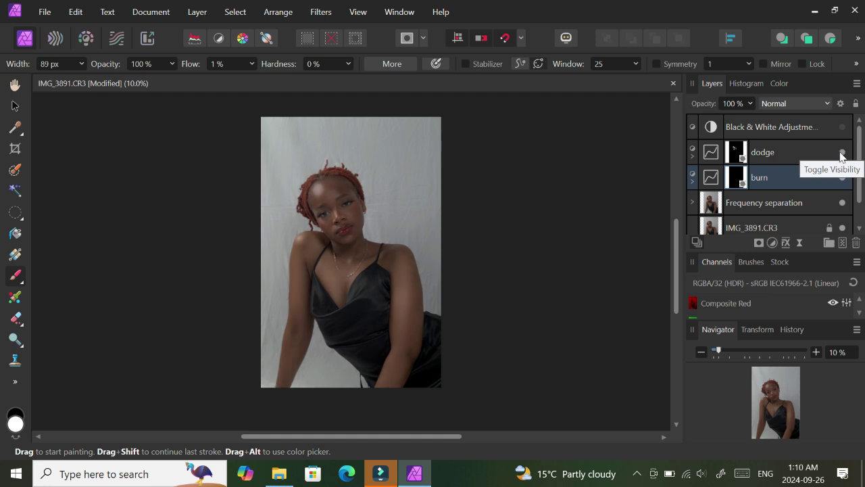
{"action": "left_click", "coordinate": [841, 154]}
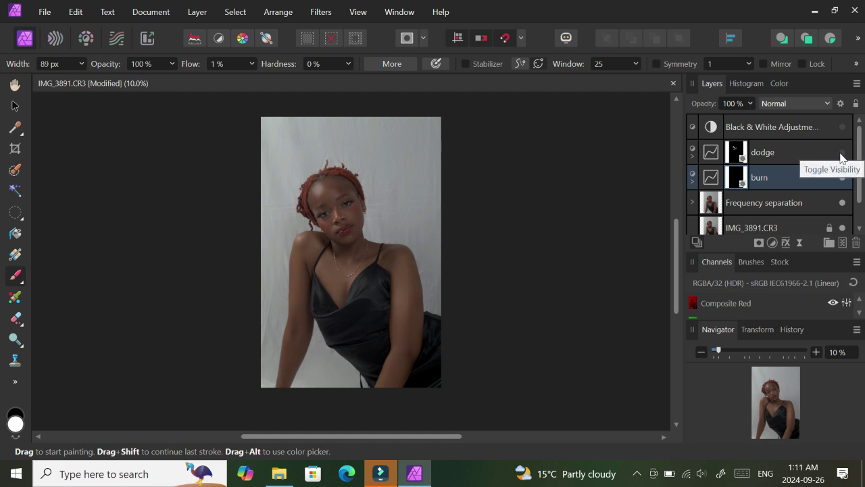
{"action": "left_click", "coordinate": [841, 154]}
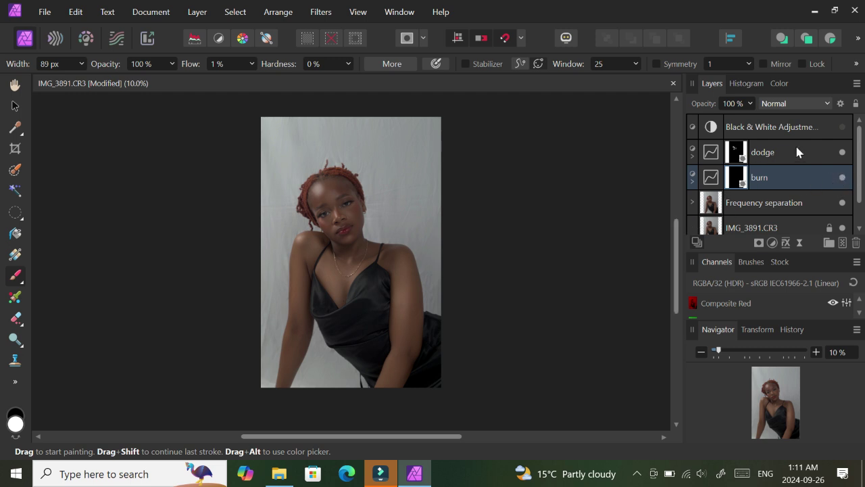
{"action": "left_click", "coordinate": [841, 154]}
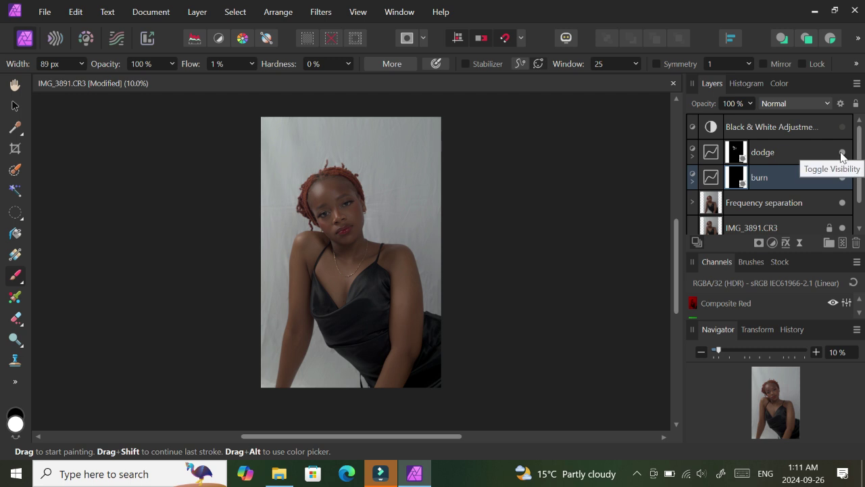
{"action": "left_click", "coordinate": [842, 152]}
Zoom to 50% and target the dodge layer's mask for painting
{"action": "scroll", "coordinate": [676, 242], "scroll_direction": "up", "scroll_amount": 1}
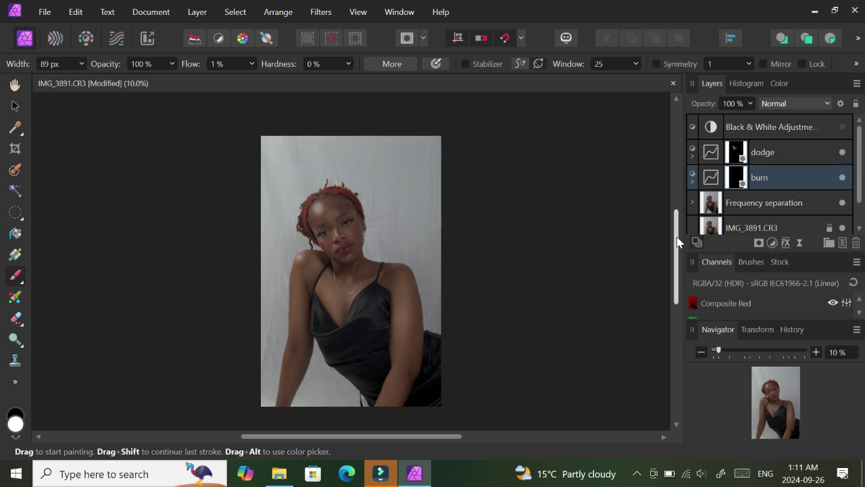
{"action": "key", "text": "ctrl+plus"}
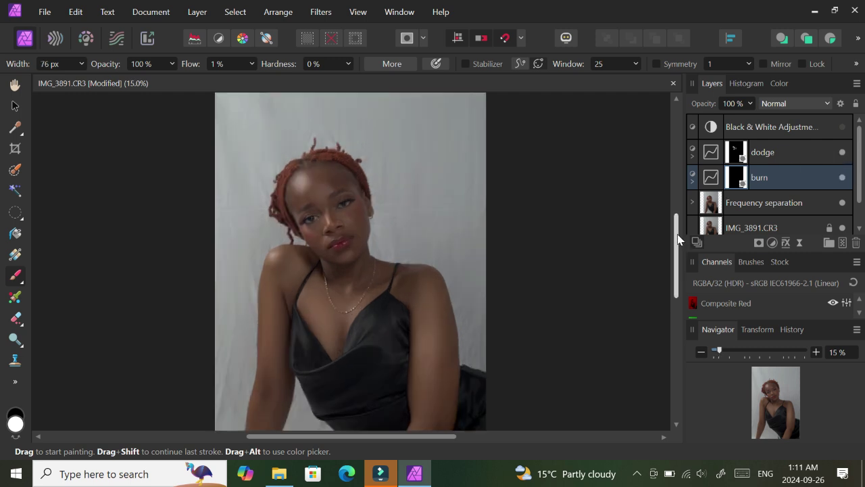
{"action": "key", "text": "ctrl+plus"}
{"action": "key", "text": "ctrl+plus"}
{"action": "key", "text": "ctrl+plus"}
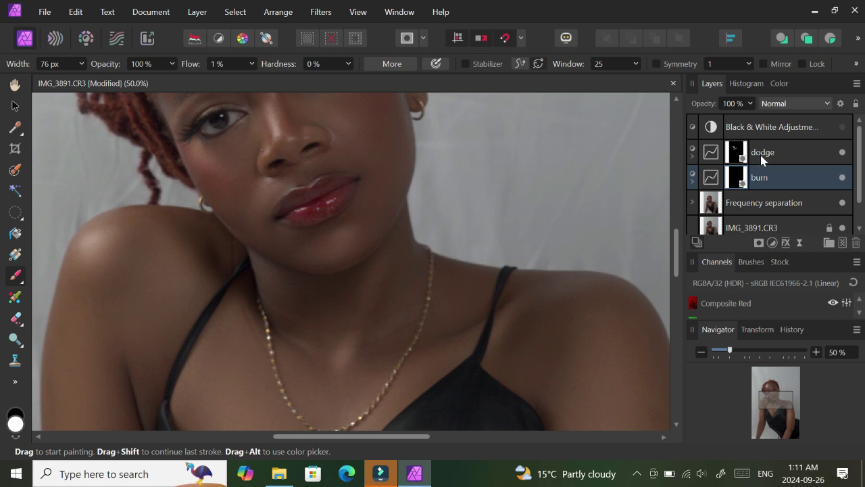
{"action": "left_click", "coordinate": [760, 154]}
{"action": "left_click", "coordinate": [736, 157]}
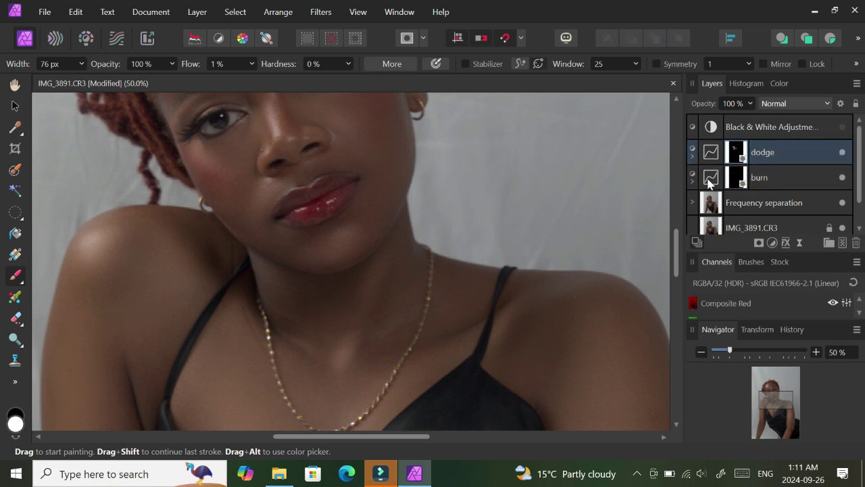
{"action": "scroll", "coordinate": [674, 233], "scroll_direction": "up", "scroll_amount": 4}
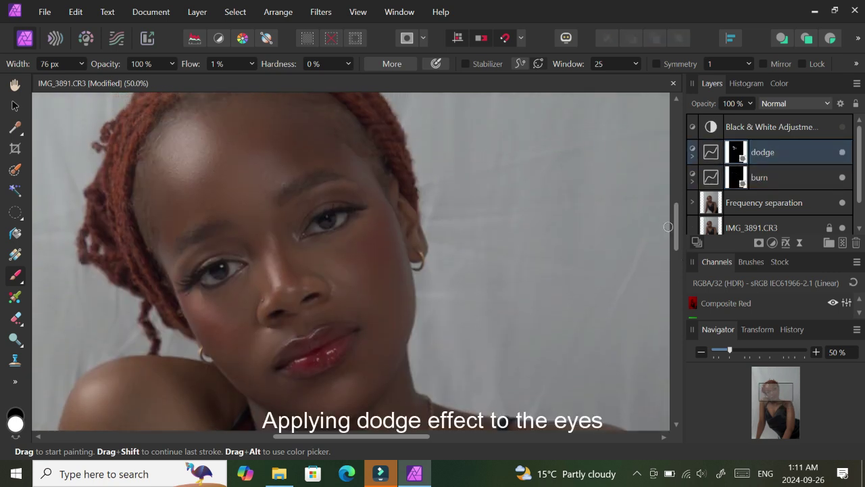
Lower the brush flow, size the brush to the eye, and dodge over the left iris
{"action": "left_click", "coordinate": [250, 63]}
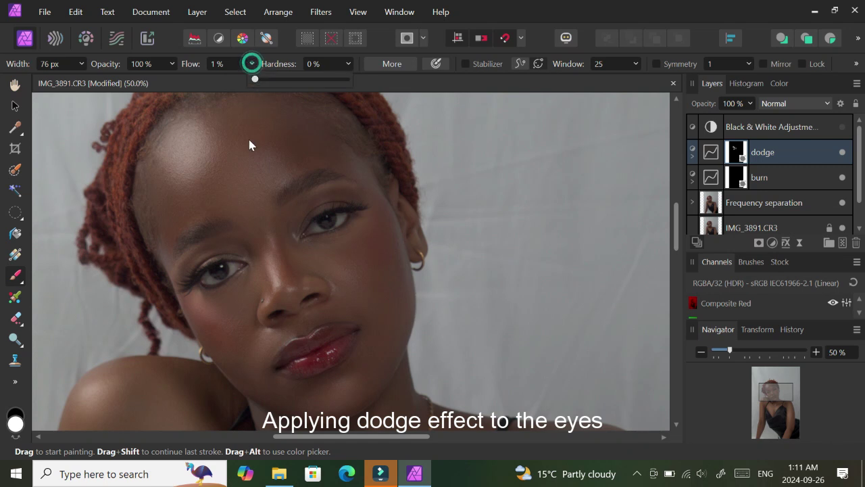
{"action": "left_click", "coordinate": [233, 200]}
{"action": "key", "text": "]"}
{"action": "key", "text": "]"}
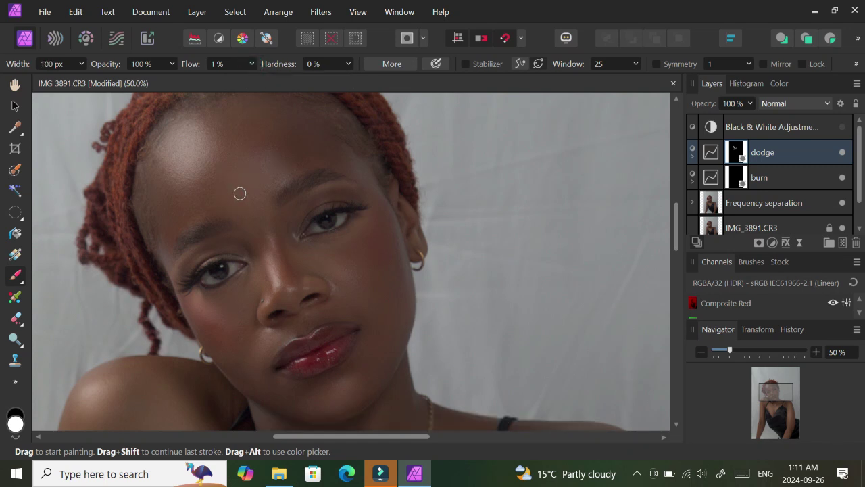
{"action": "key", "text": "]"}
{"action": "key", "text": "]"}
{"action": "key", "text": "]"}
{"action": "key", "text": "]"}
{"action": "key", "text": "["}
{"action": "key", "text": "["}
{"action": "key", "text": "["}
{"action": "left_click_drag", "start_coordinate": [230, 265], "coordinate": [212, 277]}
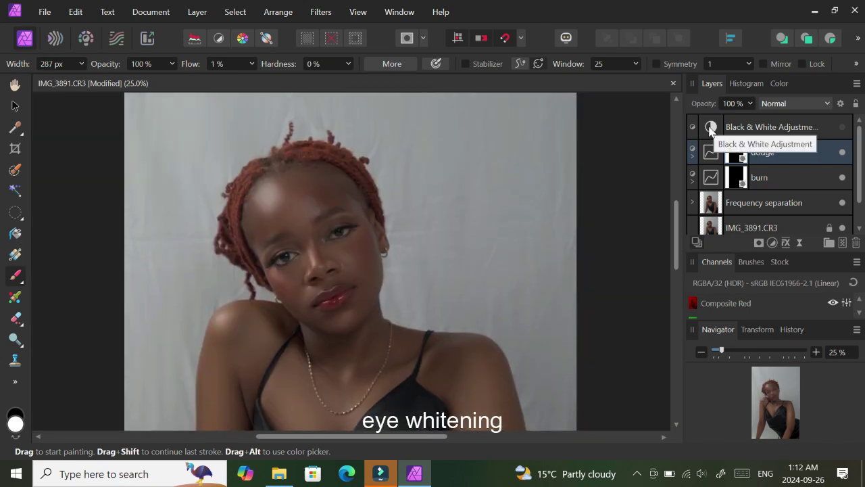
Set the Black & White channels to Red 93%, Yellow 192%, Cyan 200%, Blue 200%
{"action": "left_click", "coordinate": [840, 122]}
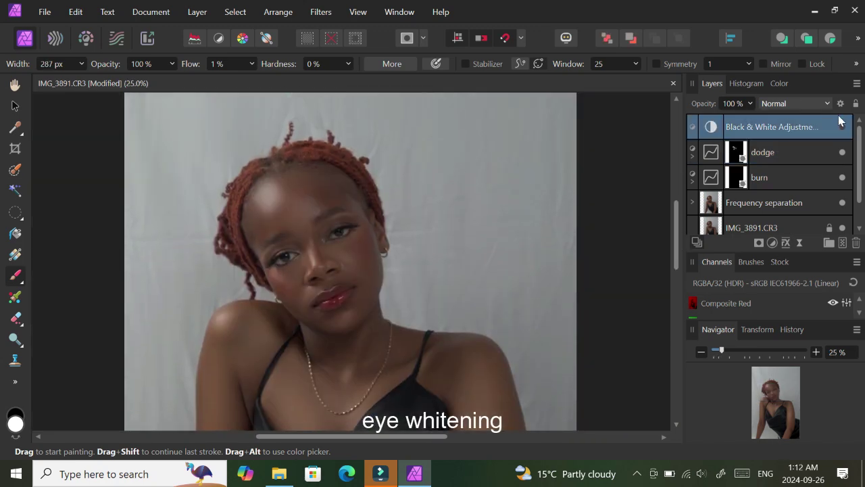
{"action": "double_click", "coordinate": [710, 126]}
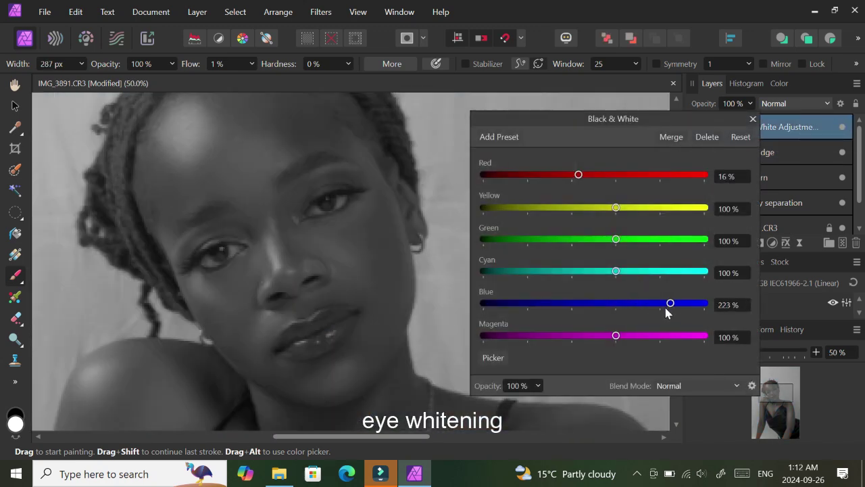
{"action": "left_click_drag", "start_coordinate": [665, 307], "coordinate": [676, 302]}
{"action": "mouse_move", "coordinate": [616, 208]}
{"action": "left_mouse_down"}
{"action": "mouse_move", "coordinate": [714, 207]}
{"action": "mouse_move", "coordinate": [656, 208]}
{"action": "left_mouse_up"}
{"action": "left_click_drag", "start_coordinate": [659, 271], "coordinate": [673, 271]}
{"action": "left_click_drag", "start_coordinate": [578, 175], "coordinate": [612, 176]}
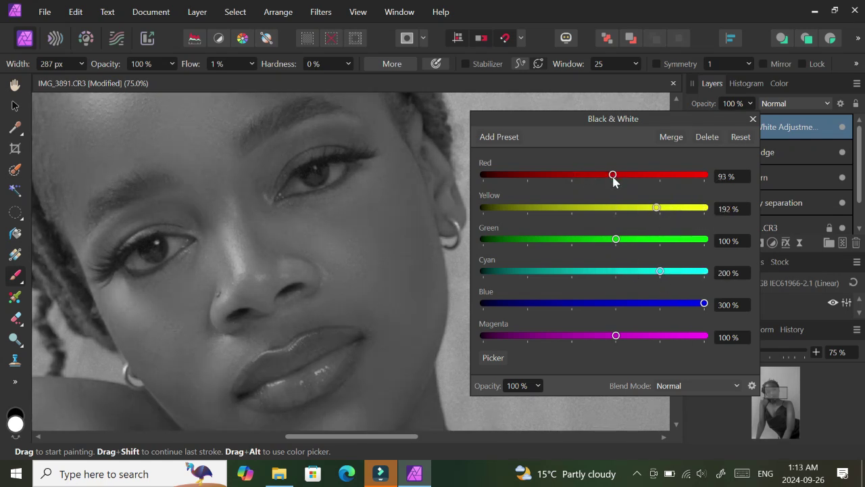
{"action": "left_click_drag", "start_coordinate": [665, 303], "coordinate": [656, 303]}
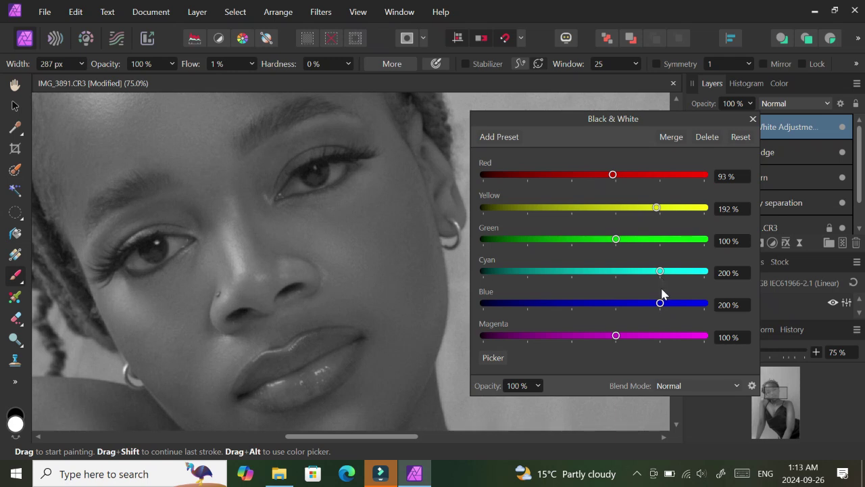
Invert the Black & White mask to hide the effect, and make the brush smaller
{"action": "left_click", "coordinate": [753, 118]}
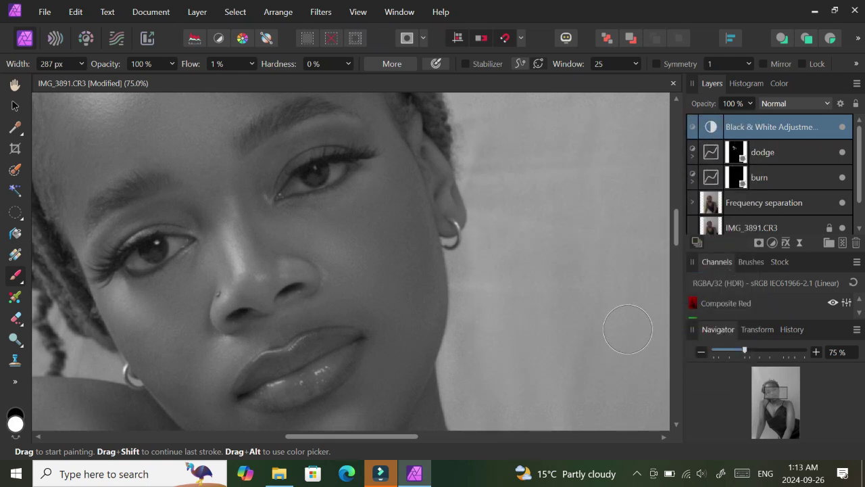
{"action": "key", "text": "ctrl+i"}
{"action": "key", "text": "bracketleft"}
{"action": "key", "text": "bracketleft"}
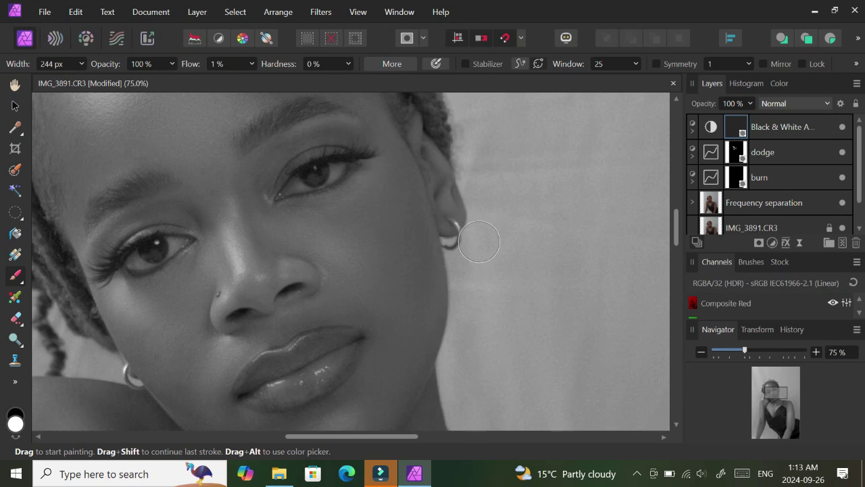
{"action": "key", "text": "bracketleft"}
{"action": "key", "text": "bracketleft"}
{"action": "key", "text": "bracketleft"}
{"action": "key", "text": "bracketleft"}
{"action": "key", "text": "bracketleft"}
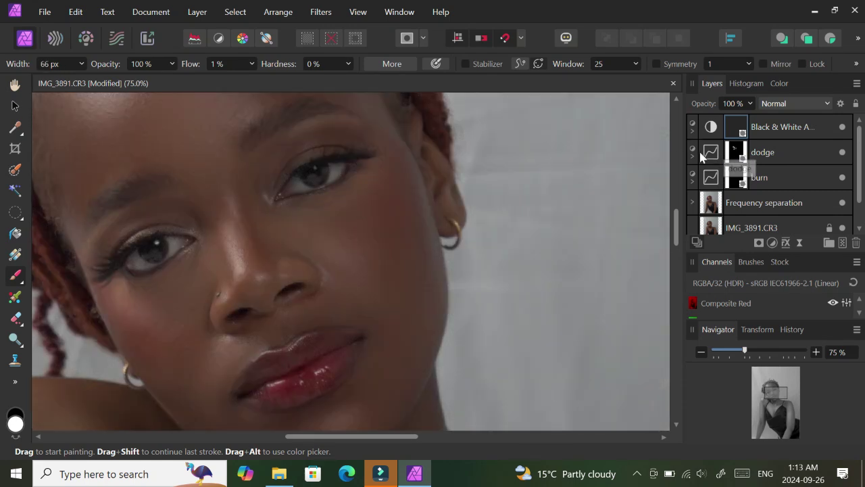
With flow at 100%, zoom in and paint the adjustment back over one eye white
{"action": "left_click_drag", "start_coordinate": [252, 64], "coordinate": [337, 166]}
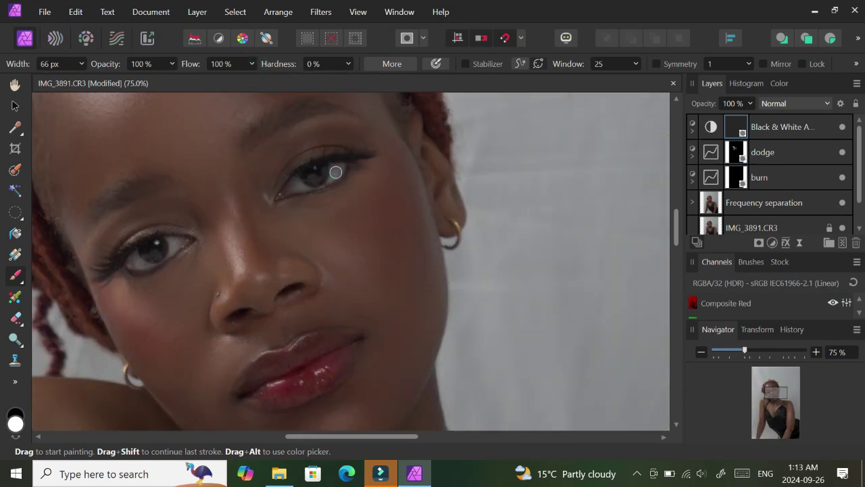
{"action": "scroll", "coordinate": [385, 135], "scroll_direction": "up", "scroll_amount": 2}
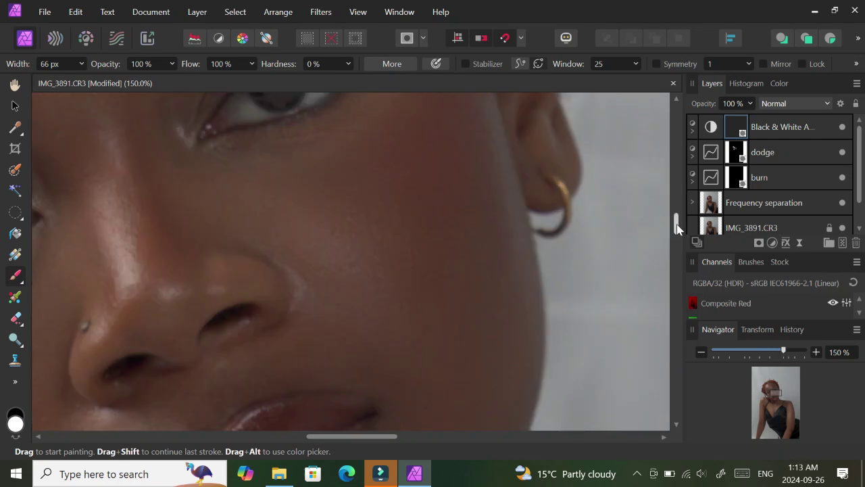
{"action": "scroll", "coordinate": [238, 279], "scroll_direction": "up", "scroll_amount": 3}
{"action": "key", "text": "bracketleft"}
{"action": "key", "text": "bracketleft"}
{"action": "key", "text": "bracketleft"}
{"action": "mouse_move", "coordinate": [247, 267]}
{"action": "left_mouse_down"}
{"action": "mouse_move", "coordinate": [236, 282]}
{"action": "mouse_move", "coordinate": [245, 273]}
{"action": "mouse_move", "coordinate": [302, 269]}
{"action": "left_mouse_up"}
{"action": "key", "text": "bracketleft"}
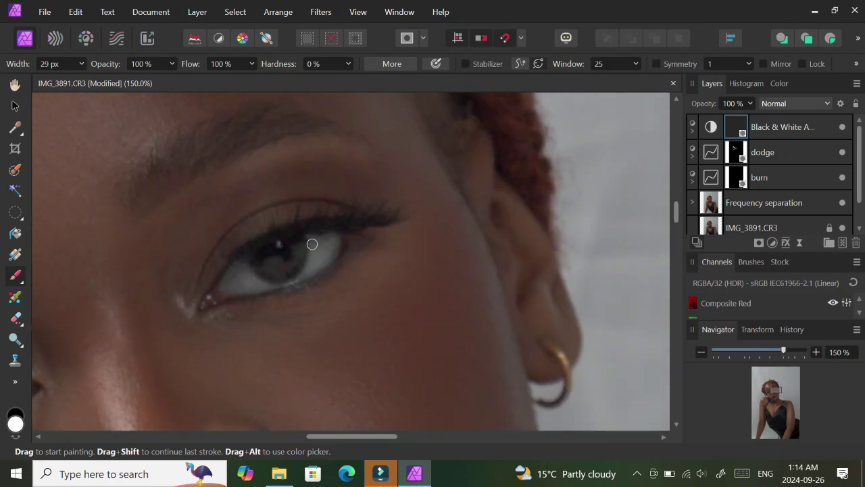
Paint over the other eye white, then zoom out to view the whole photo
{"action": "left_click_drag", "start_coordinate": [351, 436], "coordinate": [318, 453]}
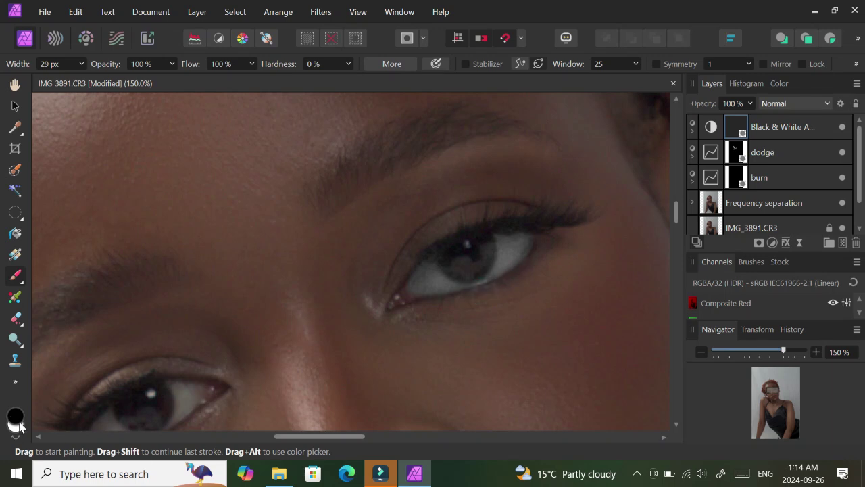
{"action": "scroll", "coordinate": [265, 173], "scroll_direction": "left", "scroll_amount": 3}
{"action": "scroll", "coordinate": [265, 173], "scroll_direction": "down", "scroll_amount": 5}
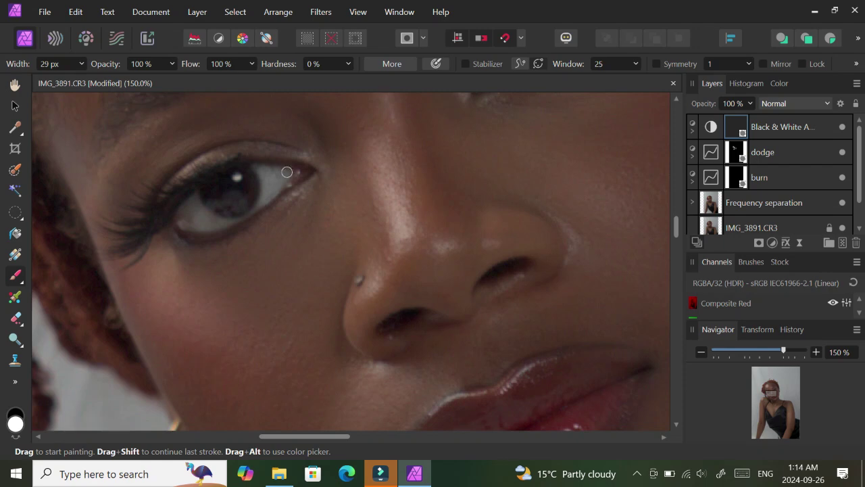
{"action": "key", "text": "bracketleft"}
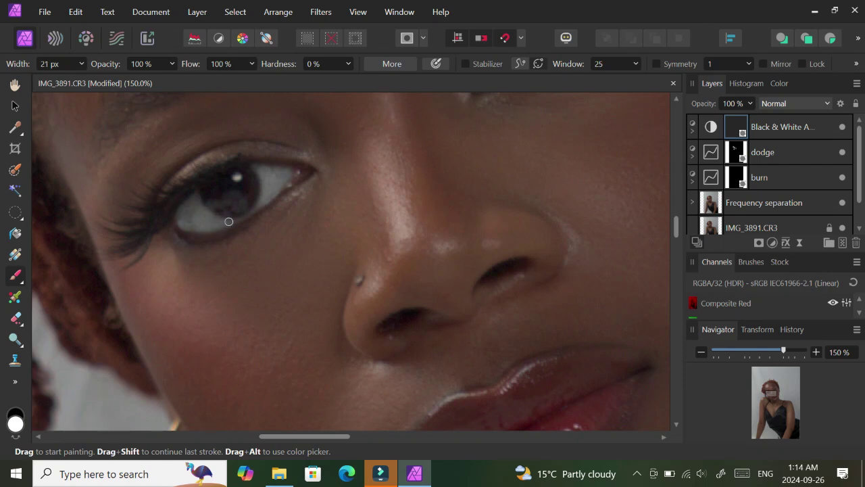
{"action": "key", "text": "ctrl+0"}
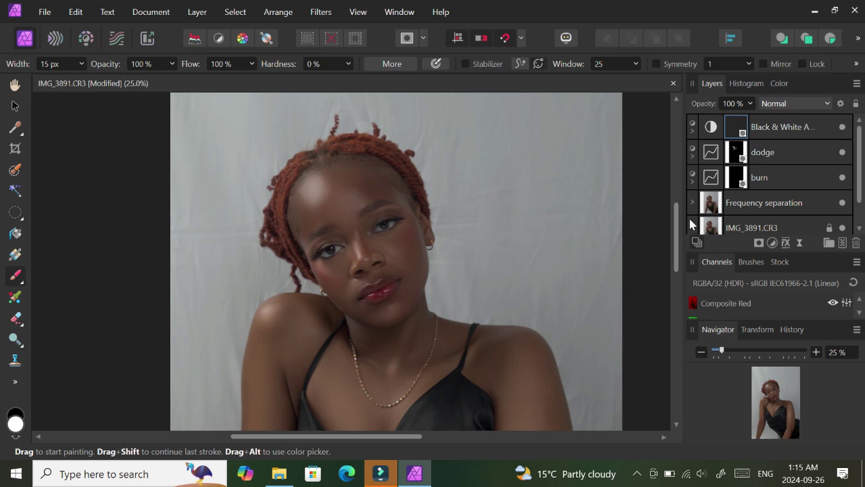
{"action": "key", "text": "ctrl+minus"}
{"action": "scroll", "coordinate": [678, 240], "scroll_direction": "down", "scroll_amount": 3}
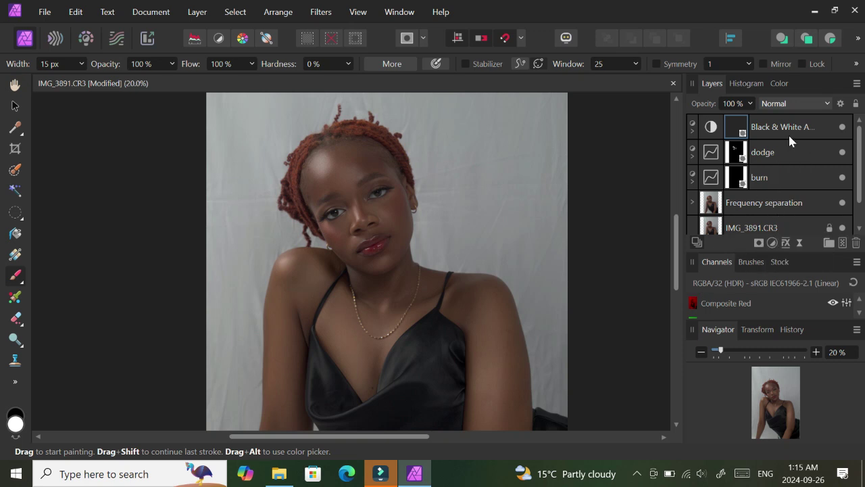
Group the dodge and burn layers with Ctrl+G and rename the group 'dodge and burn'
{"action": "left_click", "coordinate": [769, 154]}
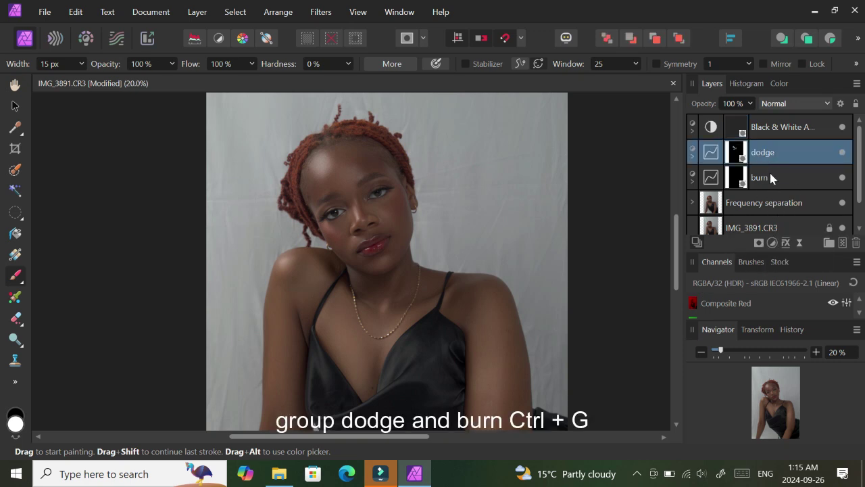
{"action": "left_click", "coordinate": [769, 181], "text": "shift"}
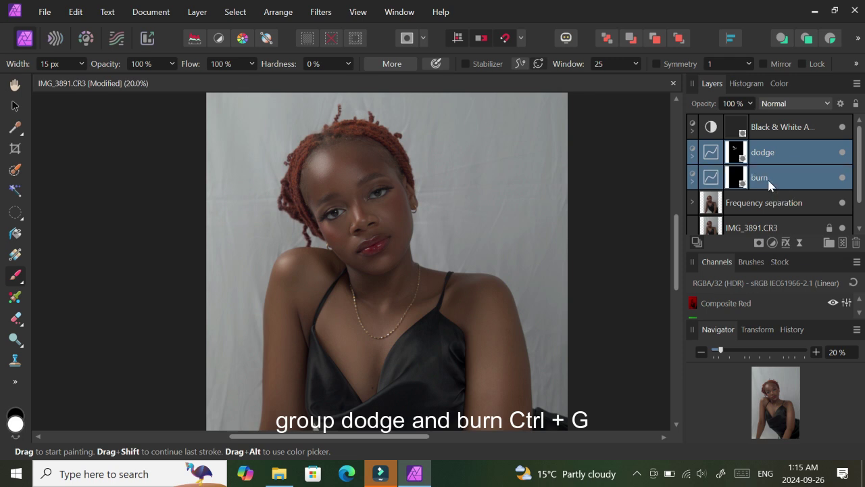
{"action": "key", "text": "ctrl+g"}
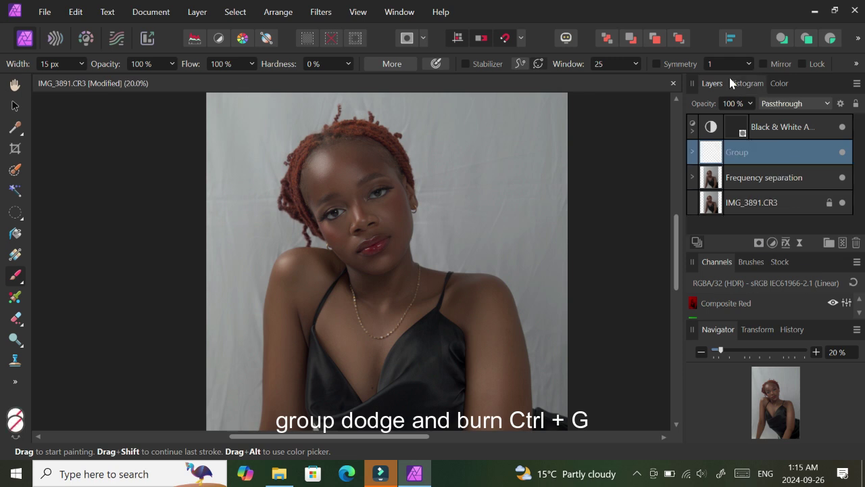
{"action": "double_click", "coordinate": [748, 150]}
{"action": "type", "text": "dodge and bu"}
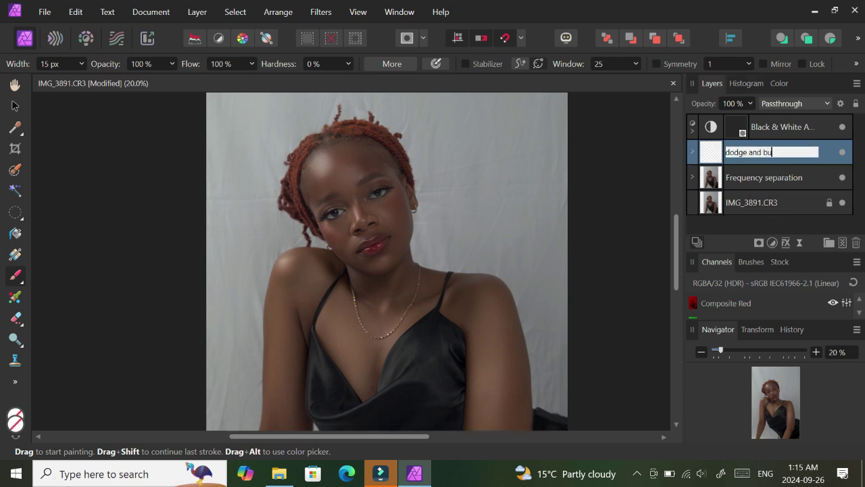
{"action": "type", "text": "rn"}
{"action": "key", "text": "Return"}
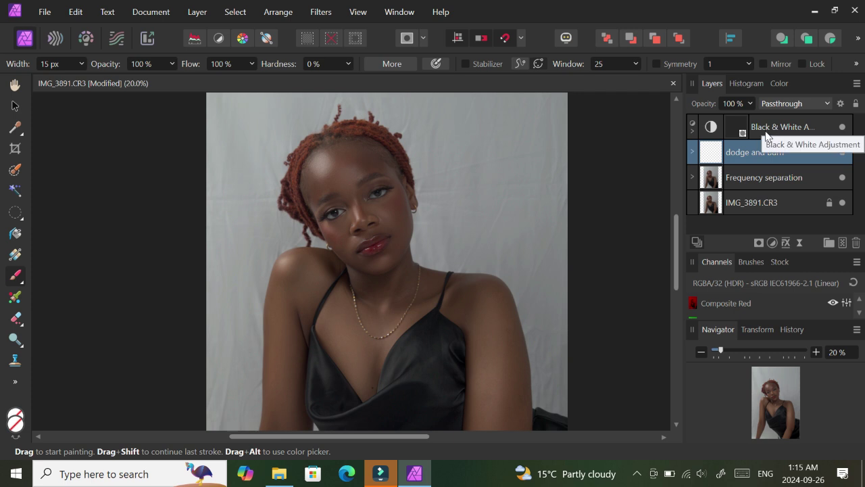
{"action": "left_click", "coordinate": [777, 132]}
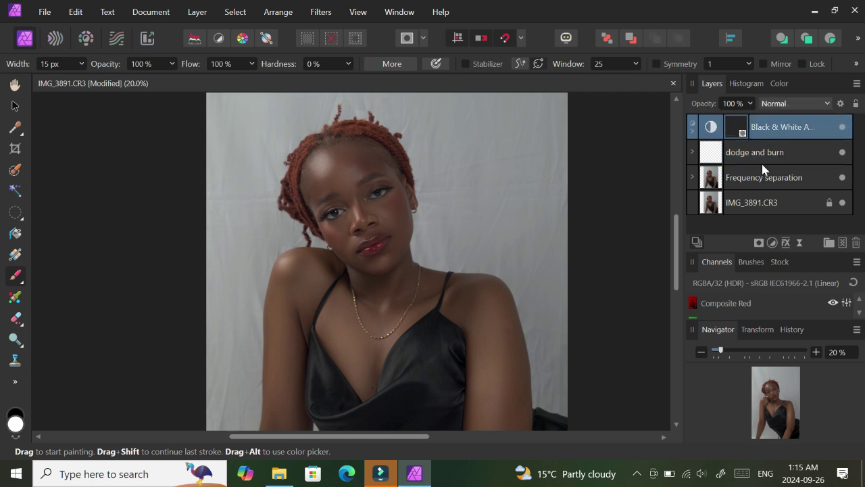
Add a Selective Color adjustment and set the Whites' Black to -100%
{"action": "left_click", "coordinate": [772, 243]}
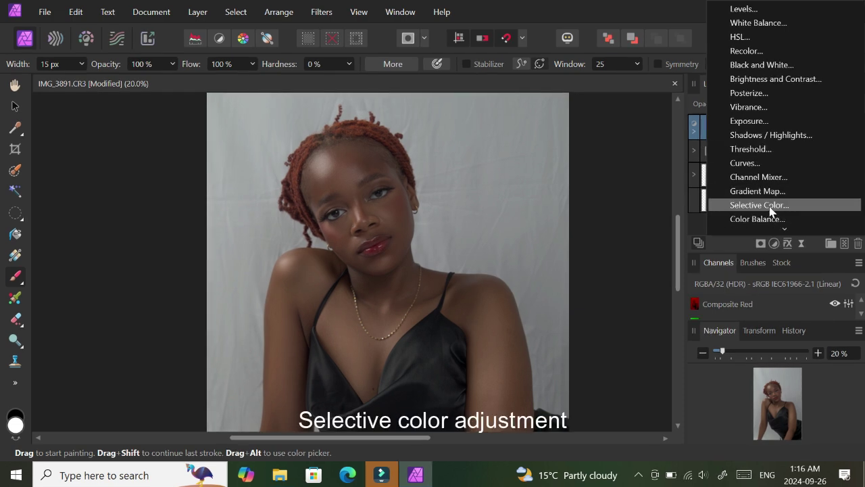
{"action": "left_click", "coordinate": [770, 211]}
{"action": "mouse_move", "coordinate": [620, 173]}
{"action": "left_mouse_down"}
{"action": "mouse_move", "coordinate": [671, 117]}
{"action": "mouse_move", "coordinate": [669, 99]}
{"action": "left_mouse_up"}
{"action": "key", "text": "ctrl+minus"}
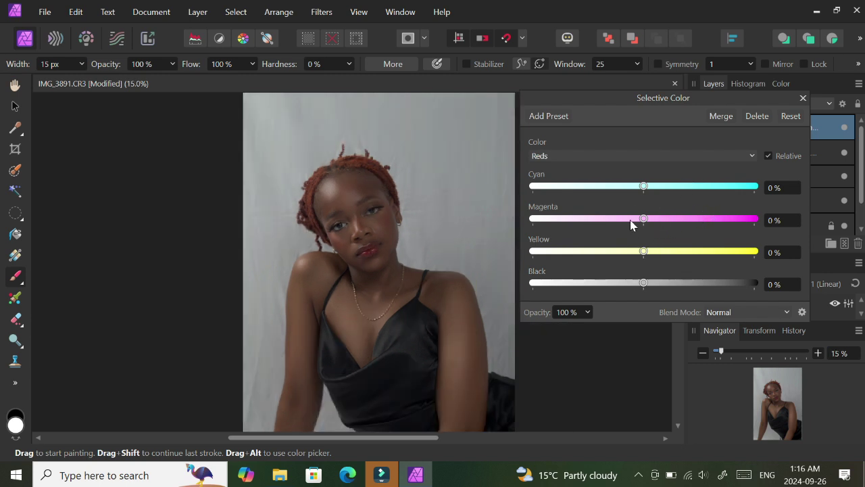
{"action": "left_click", "coordinate": [663, 152]}
{"action": "left_click", "coordinate": [640, 261]}
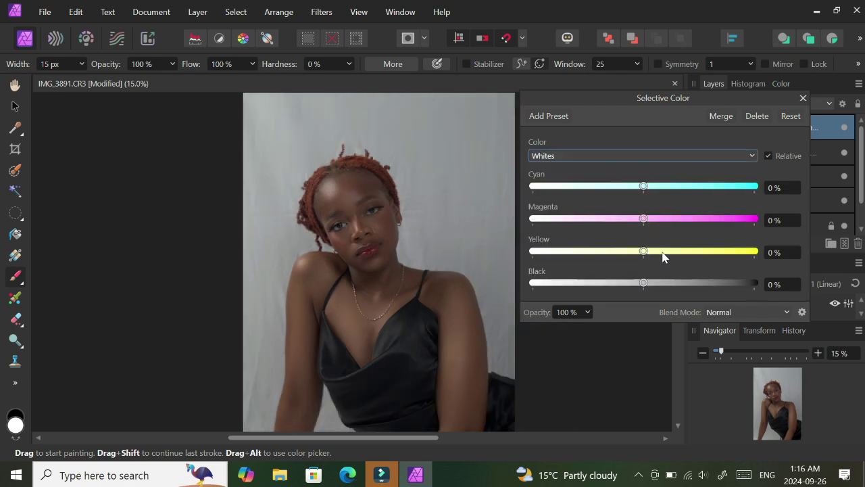
{"action": "mouse_move", "coordinate": [646, 291]}
{"action": "left_mouse_down"}
{"action": "mouse_move", "coordinate": [738, 283]}
{"action": "mouse_move", "coordinate": [606, 280]}
{"action": "mouse_move", "coordinate": [528, 288]}
{"action": "left_mouse_up"}
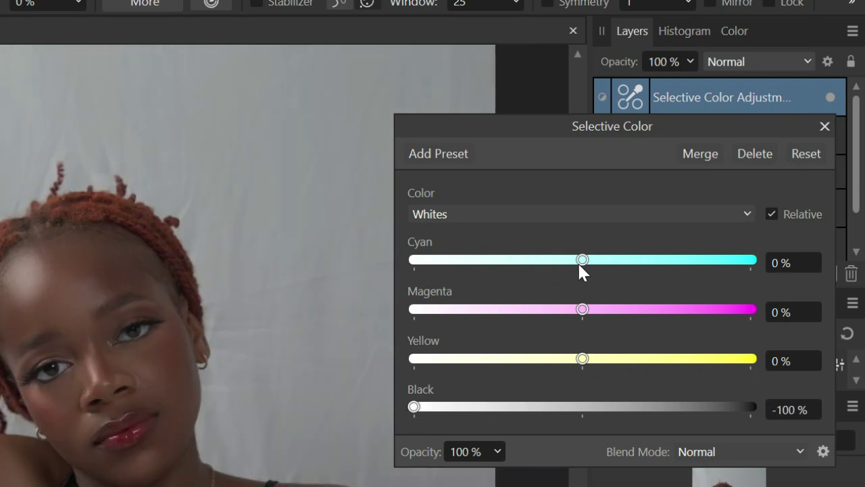
Raise Yellow in the Yellows range to 10%
{"action": "left_click", "coordinate": [591, 213]}
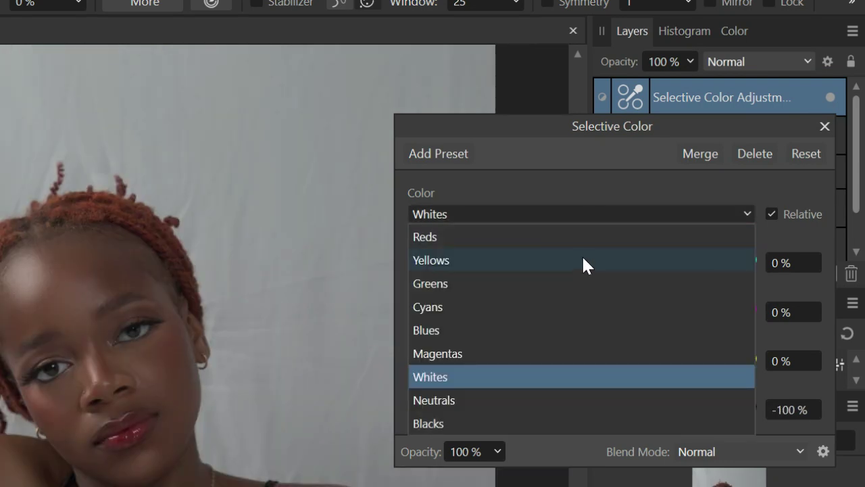
{"action": "left_click", "coordinate": [583, 261]}
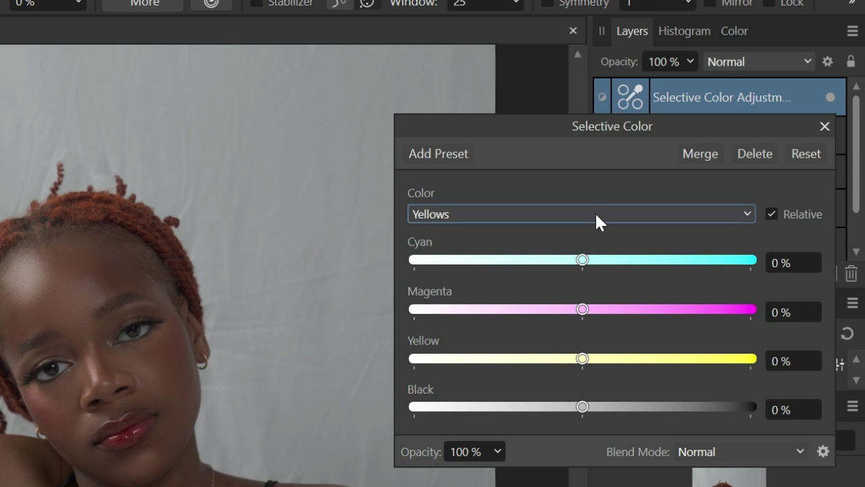
{"action": "left_click_drag", "start_coordinate": [582, 366], "coordinate": [588, 361]}
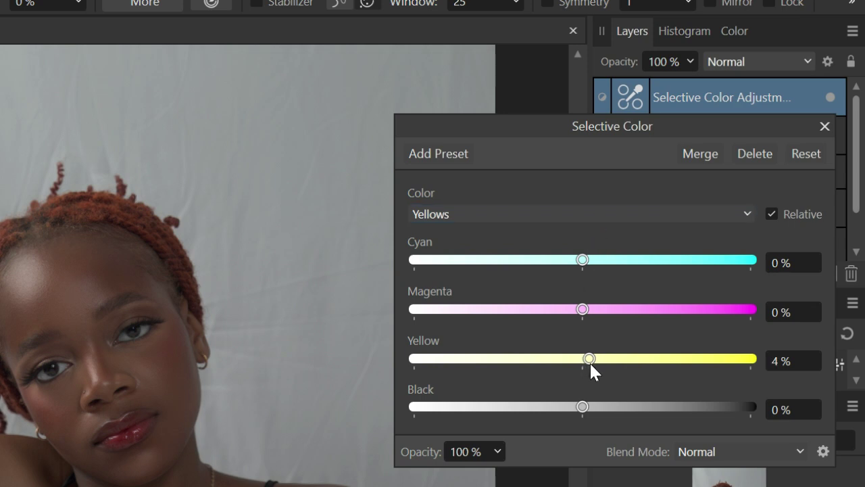
{"action": "mouse_move", "coordinate": [588, 363]}
{"action": "left_mouse_down"}
{"action": "mouse_move", "coordinate": [575, 367]}
{"action": "mouse_move", "coordinate": [600, 362]}
{"action": "left_mouse_up"}
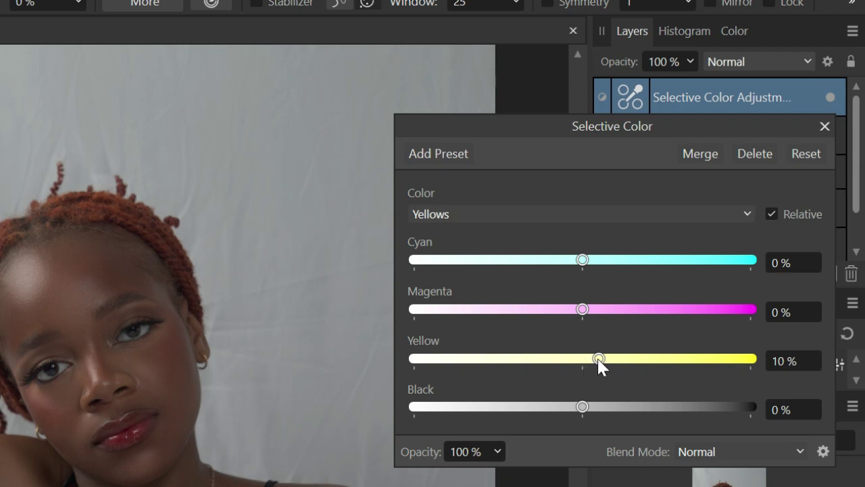
Set Yellow in the Neutrals range to about 3%, then close Selective Color
{"action": "left_click", "coordinate": [599, 215]}
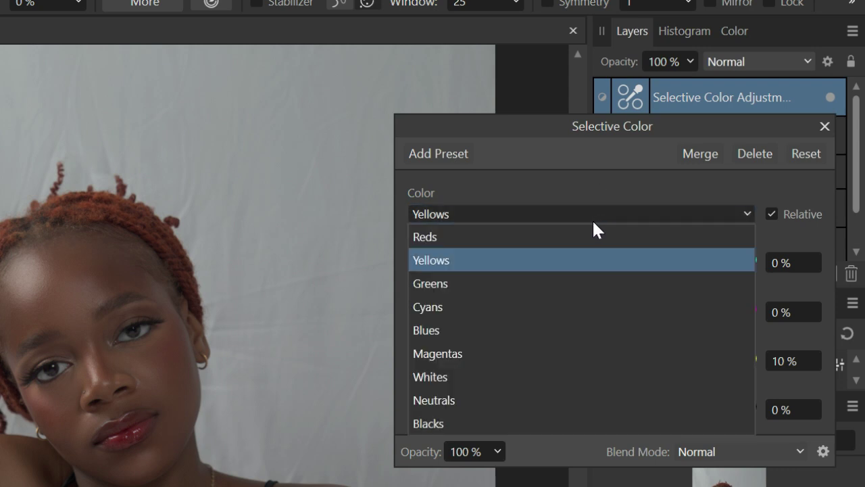
{"action": "left_click", "coordinate": [589, 235]}
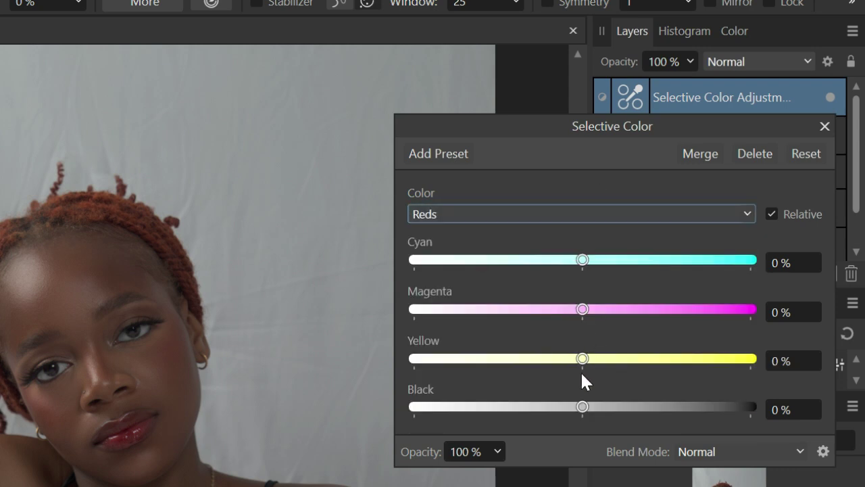
{"action": "left_click", "coordinate": [594, 214]}
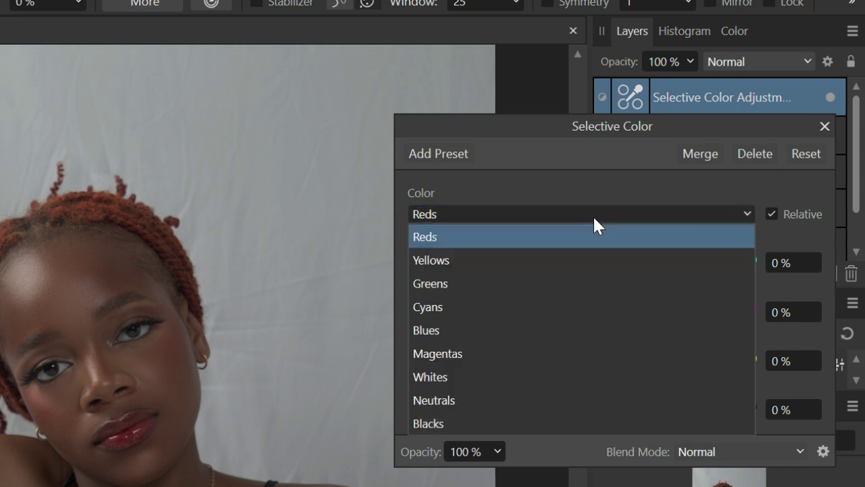
{"action": "left_click", "coordinate": [573, 400]}
{"action": "left_click_drag", "start_coordinate": [584, 365], "coordinate": [587, 362]}
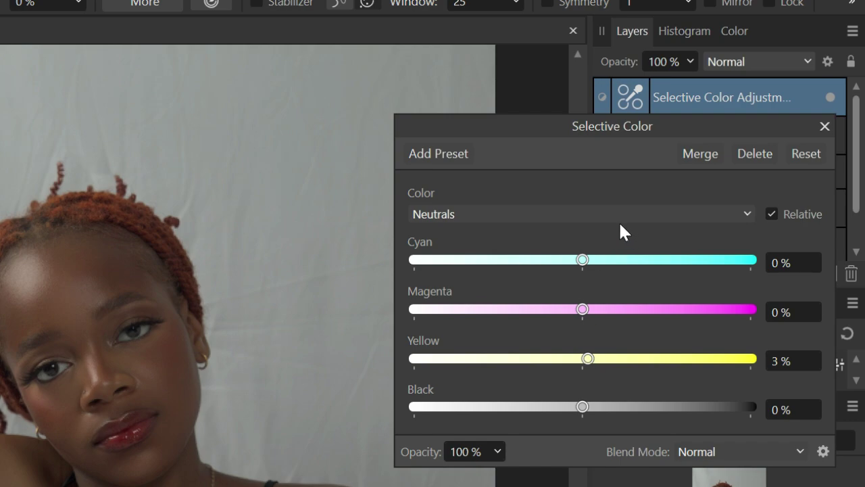
{"action": "left_click", "coordinate": [825, 127]}
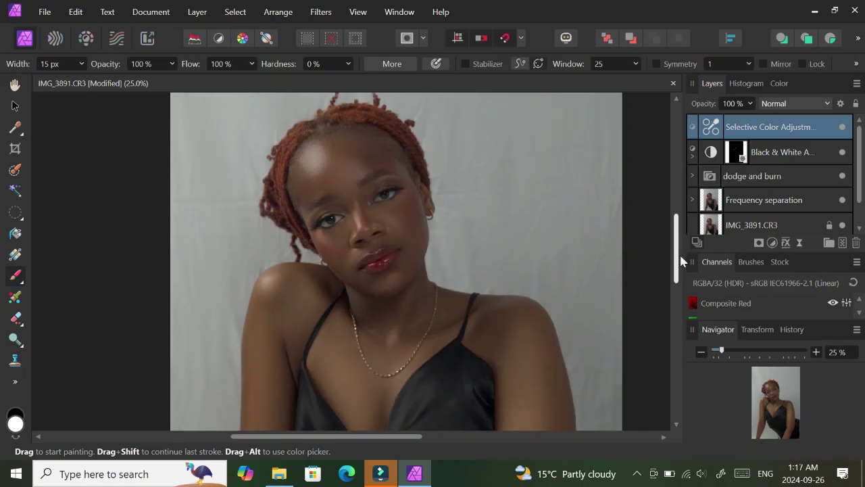
Zoom out, then step the zoom back in to 100% on the portrait's eyes
{"action": "mouse_move", "coordinate": [680, 253]}
{"action": "left_mouse_down"}
{"action": "mouse_move", "coordinate": [680, 319]}
{"action": "mouse_move", "coordinate": [686, 279]}
{"action": "left_mouse_up"}
{"action": "key", "text": "ctrl+minus"}
{"action": "key", "text": "ctrl+minus"}
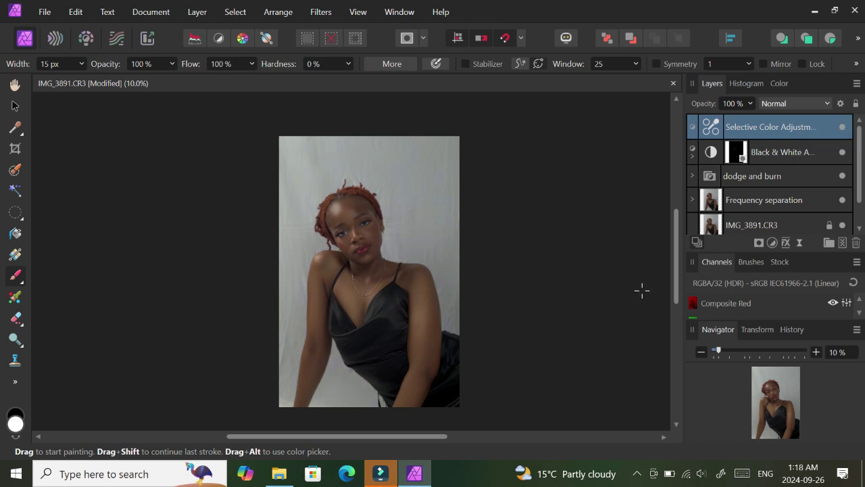
{"action": "key", "text": "ctrl+plus"}
{"action": "key", "text": "ctrl+plus"}
{"action": "key", "text": "ctrl+plus"}
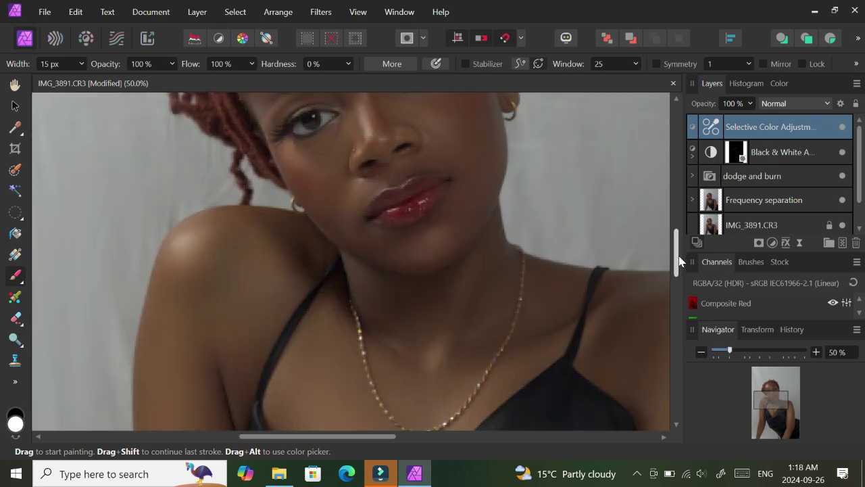
{"action": "left_click_drag", "start_coordinate": [677, 261], "coordinate": [674, 243]}
{"action": "key", "text": "ctrl+plus"}
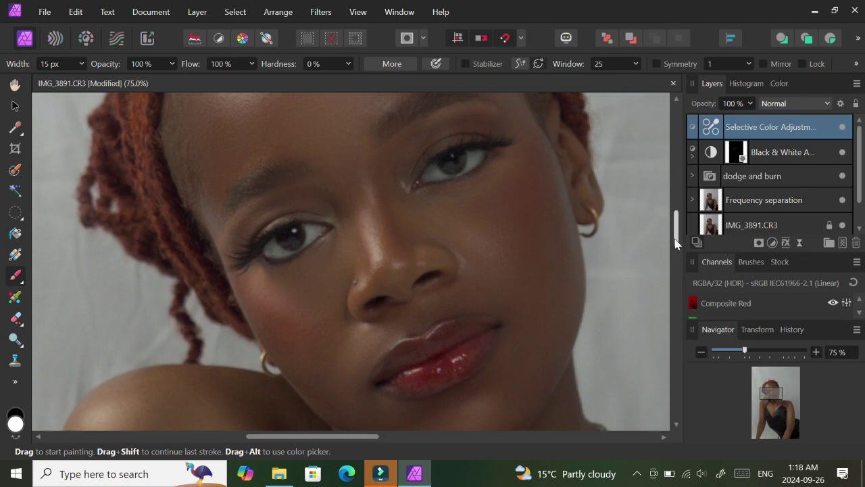
{"action": "key", "text": "ctrl+plus"}
{"action": "mouse_move", "coordinate": [676, 227]}
{"action": "left_mouse_down"}
{"action": "mouse_move", "coordinate": [678, 211]}
{"action": "mouse_move", "coordinate": [676, 222]}
{"action": "left_mouse_up"}
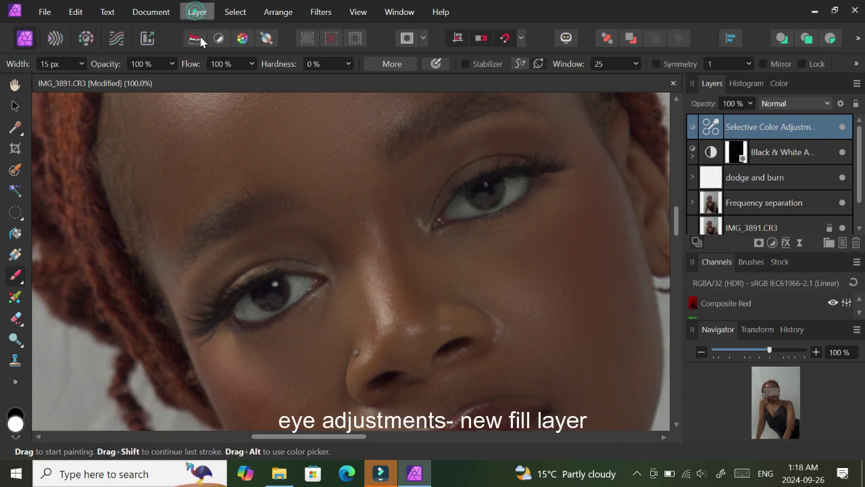
Add a new Fill layer coloured orange E64507, then open its blend mode options
{"action": "left_click", "coordinate": [196, 12]}
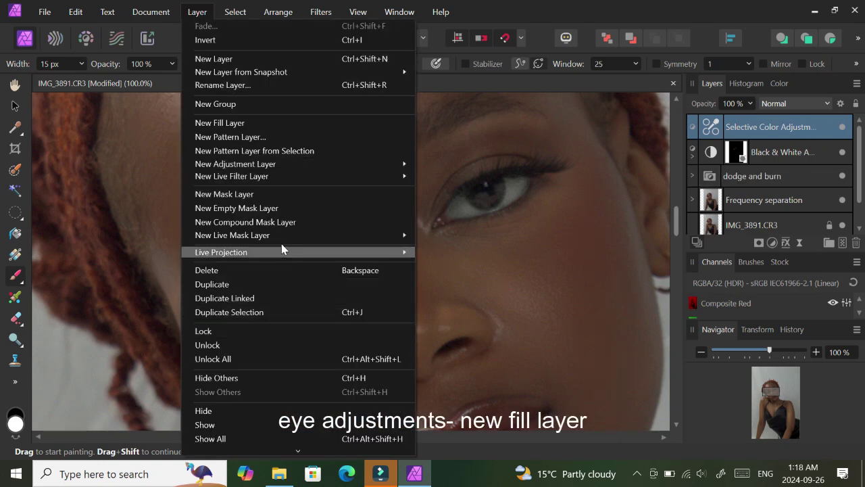
{"action": "left_click", "coordinate": [304, 123]}
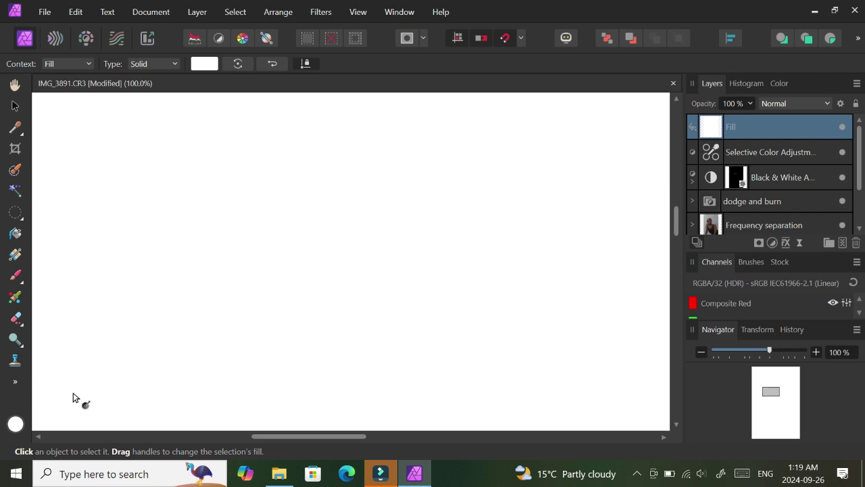
{"action": "double_click", "coordinate": [15, 425]}
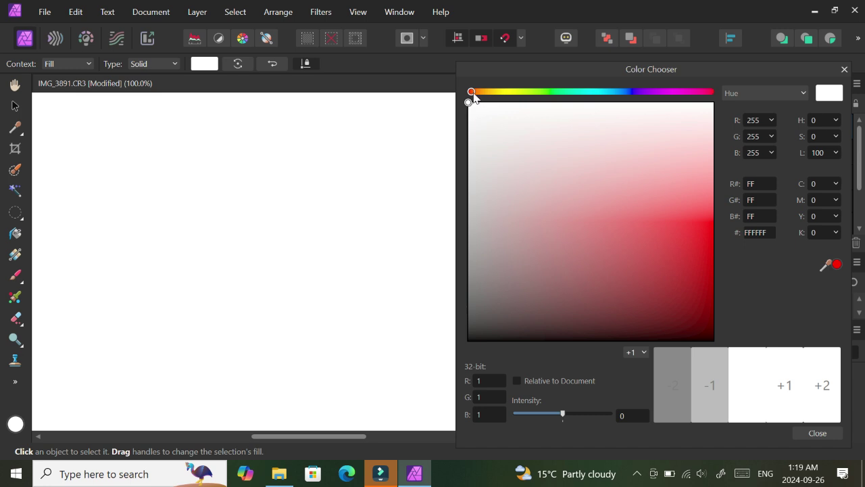
{"action": "mouse_move", "coordinate": [471, 92]}
{"action": "left_mouse_down"}
{"action": "mouse_move", "coordinate": [513, 92]}
{"action": "mouse_move", "coordinate": [483, 97]}
{"action": "left_mouse_up"}
{"action": "left_click", "coordinate": [652, 209]}
{"action": "mouse_move", "coordinate": [655, 211]}
{"action": "left_mouse_down"}
{"action": "mouse_move", "coordinate": [675, 260]}
{"action": "mouse_move", "coordinate": [701, 232]}
{"action": "left_mouse_up"}
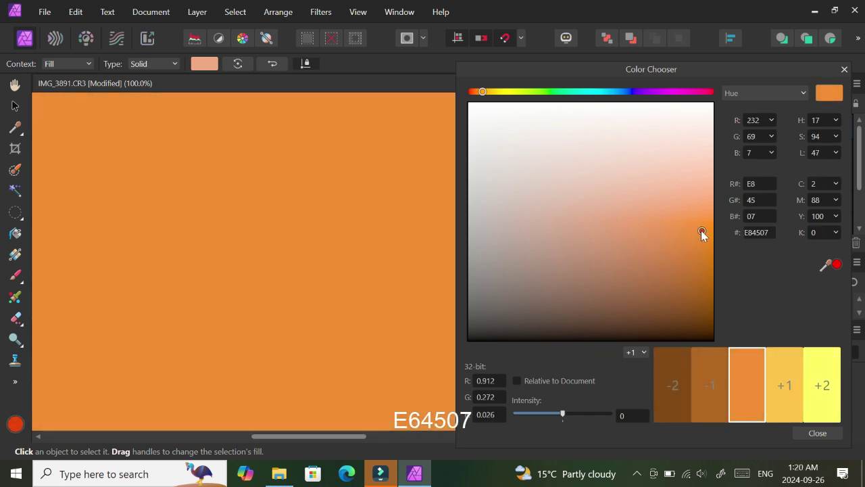
{"action": "left_click", "coordinate": [844, 69]}
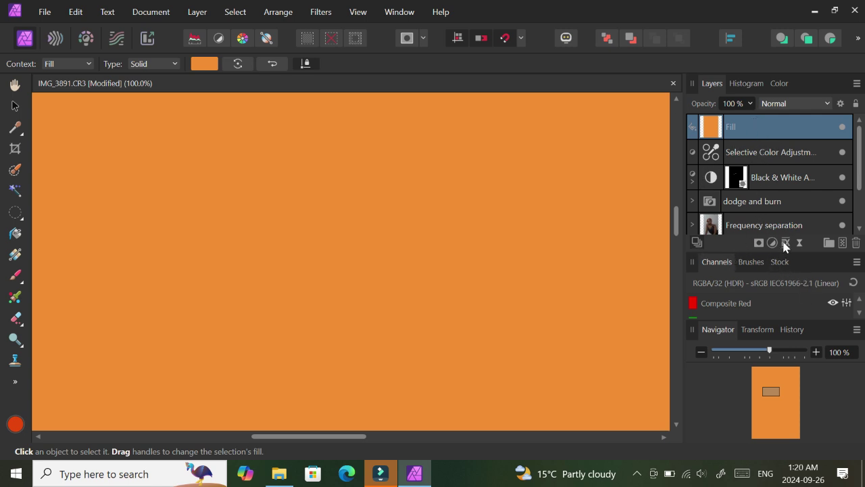
{"action": "left_click", "coordinate": [802, 103]}
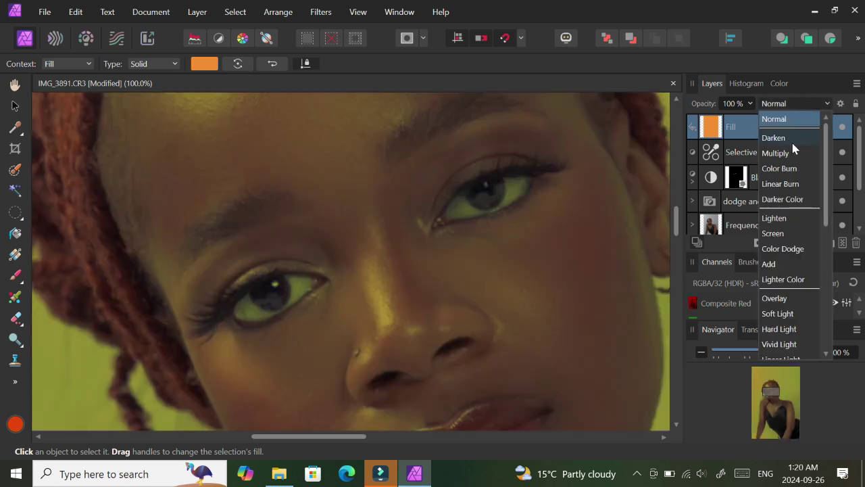
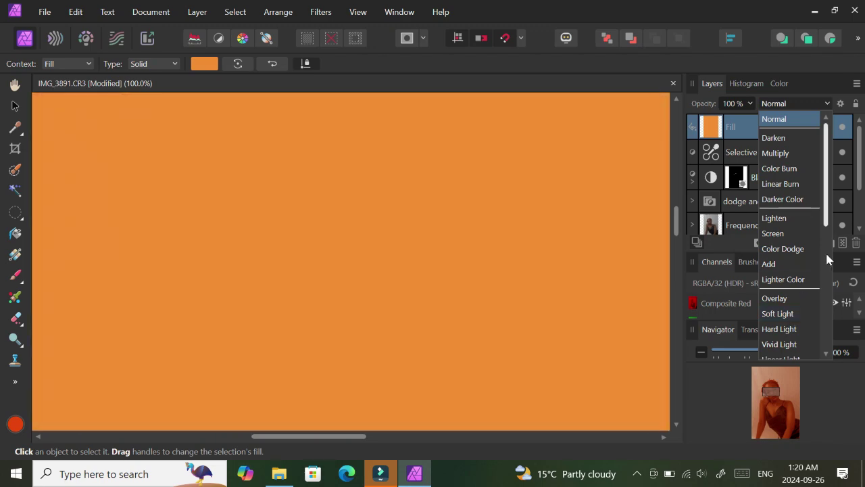
Set the orange Fill layer's blend mode to Soft Light and give it a layer mask
{"action": "left_click_drag", "start_coordinate": [825, 250], "coordinate": [828, 343]}
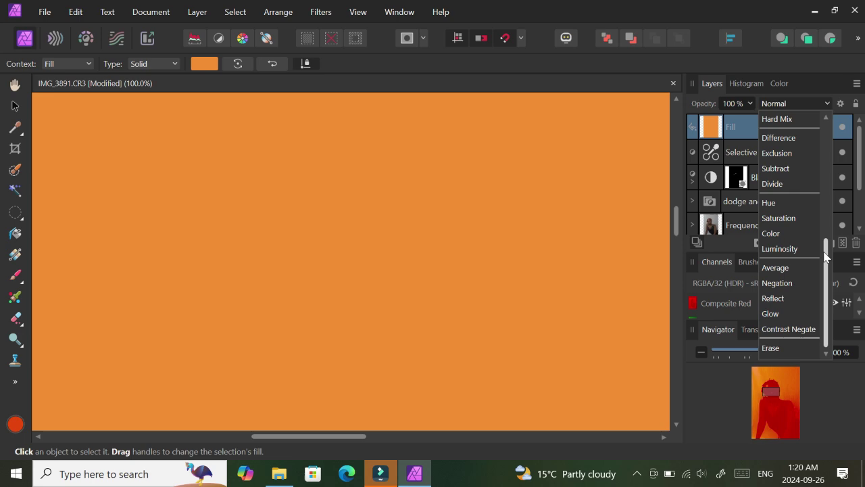
{"action": "left_click_drag", "start_coordinate": [825, 261], "coordinate": [824, 249]}
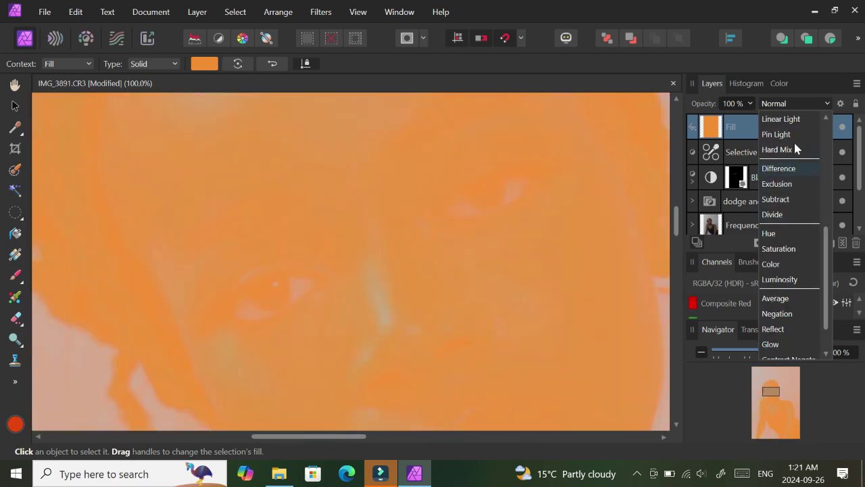
{"action": "left_click_drag", "start_coordinate": [826, 240], "coordinate": [826, 216]}
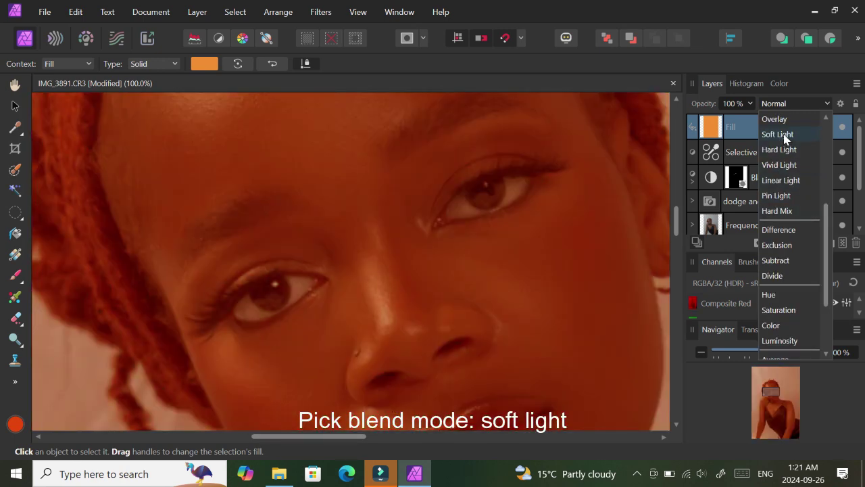
{"action": "left_click", "coordinate": [784, 135]}
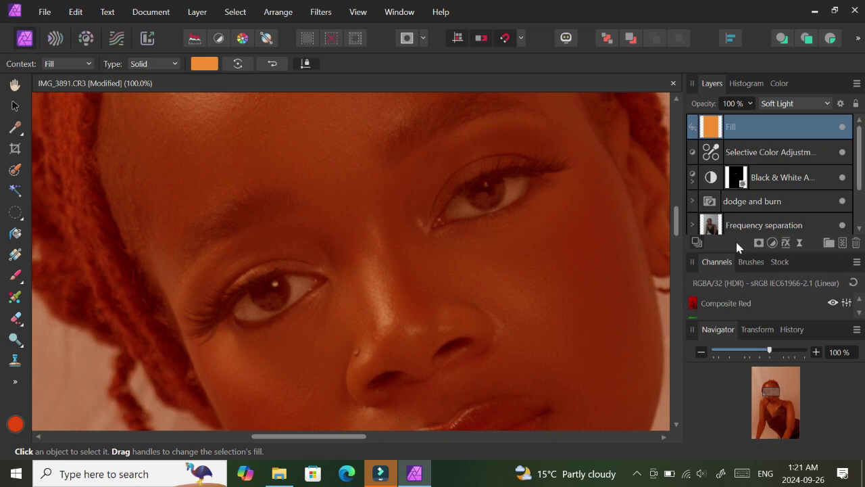
{"action": "left_click", "coordinate": [757, 243]}
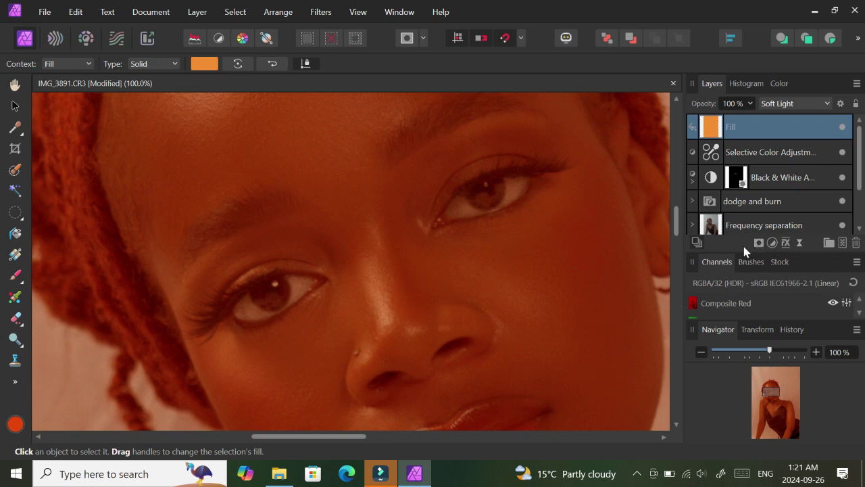
Target the Fill layer's mask and set up the Paint Brush at 87% flow
{"action": "left_click", "coordinate": [768, 157]}
{"action": "left_click", "coordinate": [759, 129]}
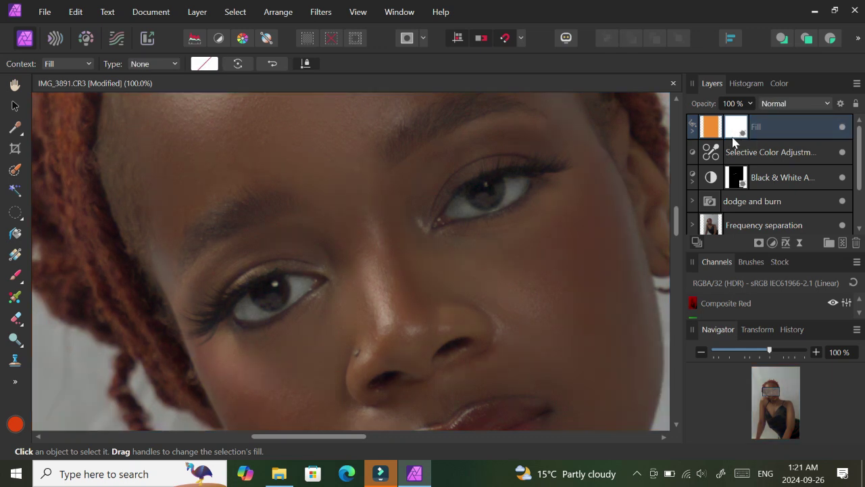
{"action": "left_click", "coordinate": [15, 275]}
{"action": "left_click", "coordinate": [251, 64]}
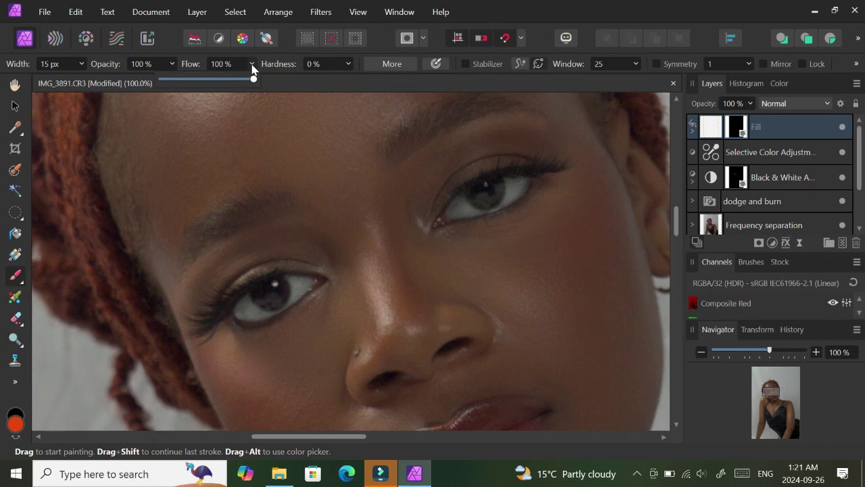
{"action": "left_click_drag", "start_coordinate": [251, 79], "coordinate": [220, 80]}
Enlarge the brush and paint the Fill's colour over both irises
{"action": "scroll", "coordinate": [396, 196], "scroll_direction": "up", "scroll_amount": 2}
{"action": "scroll", "coordinate": [398, 192], "scroll_direction": "up", "scroll_amount": 2}
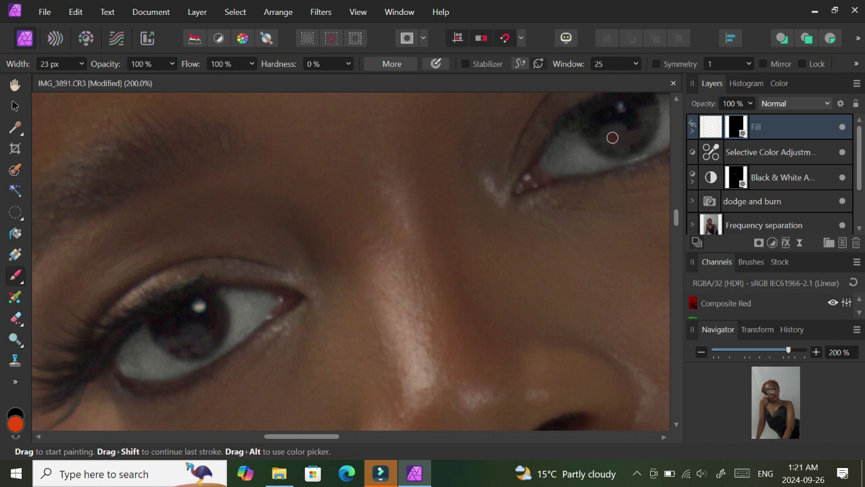
{"action": "key", "text": "bracketright"}
{"action": "key", "text": "bracketright"}
{"action": "mouse_move", "coordinate": [623, 140]}
{"action": "left_mouse_down"}
{"action": "mouse_move", "coordinate": [643, 128]}
{"action": "mouse_move", "coordinate": [602, 139]}
{"action": "mouse_move", "coordinate": [619, 139]}
{"action": "mouse_move", "coordinate": [601, 151]}
{"action": "left_mouse_up"}
{"action": "mouse_move", "coordinate": [196, 326]}
{"action": "left_mouse_down"}
{"action": "mouse_move", "coordinate": [183, 345]}
{"action": "mouse_move", "coordinate": [173, 334]}
{"action": "mouse_move", "coordinate": [172, 340]}
{"action": "mouse_move", "coordinate": [201, 345]}
{"action": "mouse_move", "coordinate": [168, 328]}
{"action": "mouse_move", "coordinate": [195, 345]}
{"action": "mouse_move", "coordinate": [218, 325]}
{"action": "mouse_move", "coordinate": [175, 363]}
{"action": "mouse_move", "coordinate": [161, 326]}
{"action": "mouse_move", "coordinate": [214, 350]}
{"action": "mouse_move", "coordinate": [172, 342]}
{"action": "mouse_move", "coordinate": [189, 349]}
{"action": "mouse_move", "coordinate": [214, 337]}
{"action": "mouse_move", "coordinate": [183, 351]}
{"action": "mouse_move", "coordinate": [201, 322]}
{"action": "mouse_move", "coordinate": [175, 351]}
{"action": "mouse_move", "coordinate": [162, 327]}
{"action": "mouse_move", "coordinate": [216, 326]}
{"action": "mouse_move", "coordinate": [209, 329]}
{"action": "mouse_move", "coordinate": [217, 308]}
{"action": "left_mouse_up"}
Zoom out and lower the iris Fill layer's opacity to about 75%
{"action": "key", "text": "ctrl+minus"}
{"action": "key", "text": "ctrl+minus"}
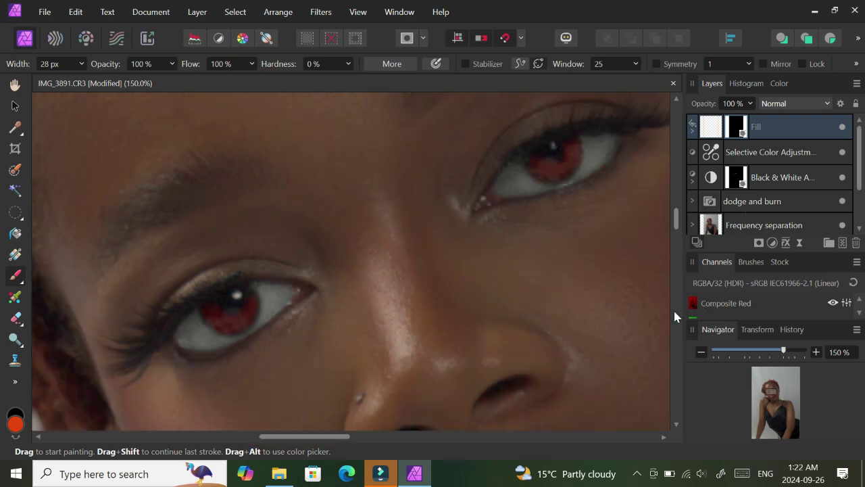
{"action": "key", "text": "ctrl+minus"}
{"action": "key", "text": "ctrl+minus"}
{"action": "key", "text": "ctrl+minus"}
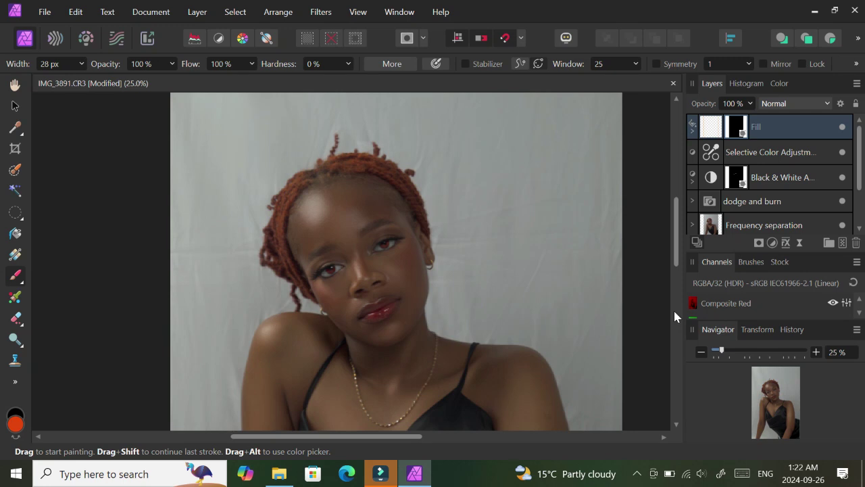
{"action": "key", "text": "ctrl+minus"}
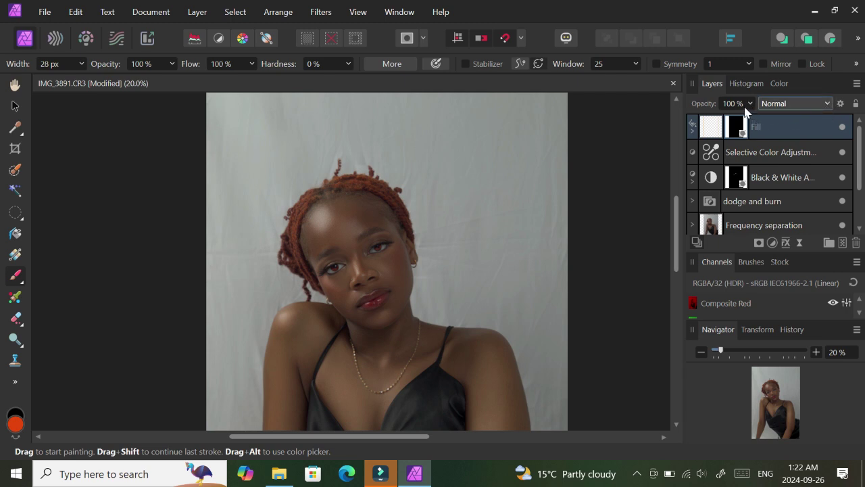
{"action": "key", "text": "ctrl+minus"}
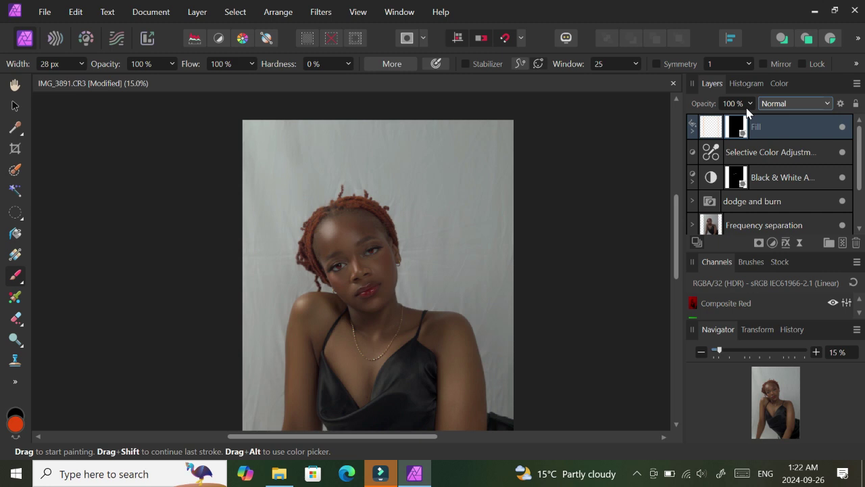
{"action": "key", "text": "ctrl+minus"}
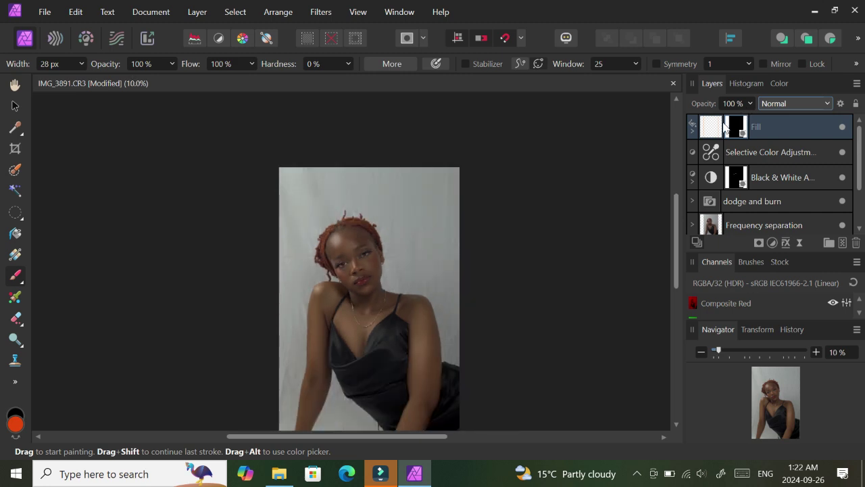
{"action": "left_click", "coordinate": [756, 159]}
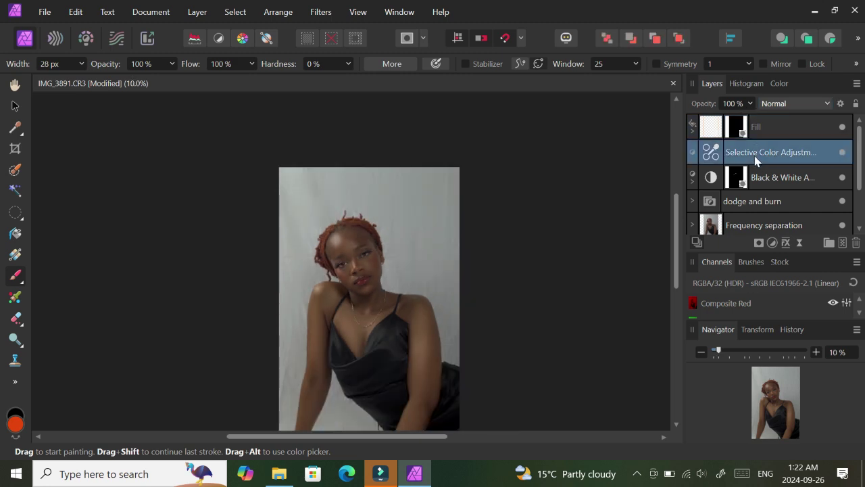
{"action": "left_click", "coordinate": [760, 130]}
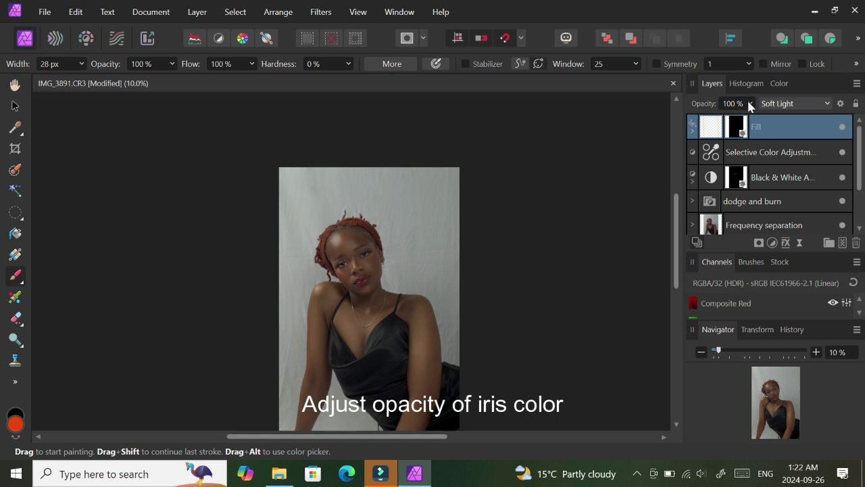
{"action": "left_click", "coordinate": [750, 103]}
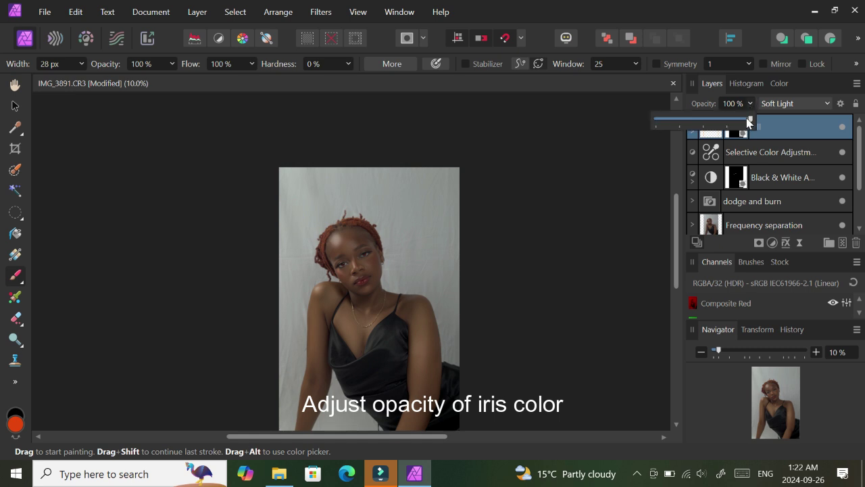
{"action": "left_click_drag", "start_coordinate": [749, 121], "coordinate": [728, 127]}
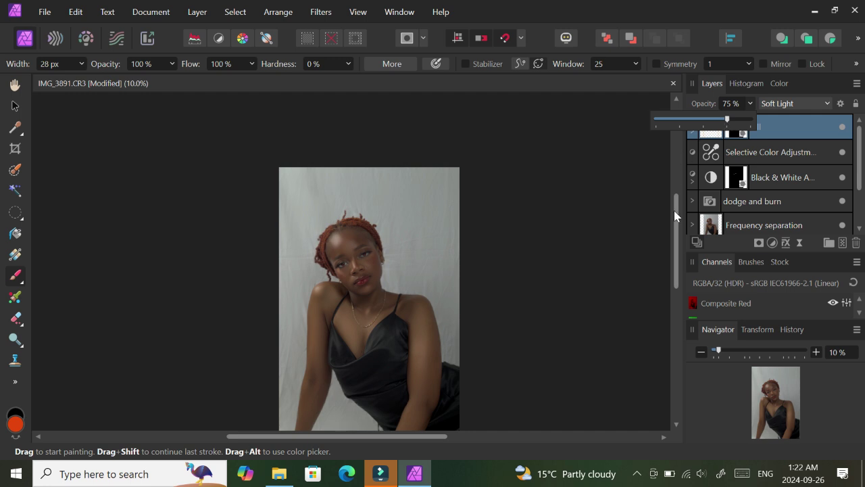
Zoom back in on the face and reduce the Fill's opacity further to 46%
{"action": "key", "text": "ctrl+plus"}
{"action": "key", "text": "ctrl+plus"}
{"action": "key", "text": "ctrl+plus"}
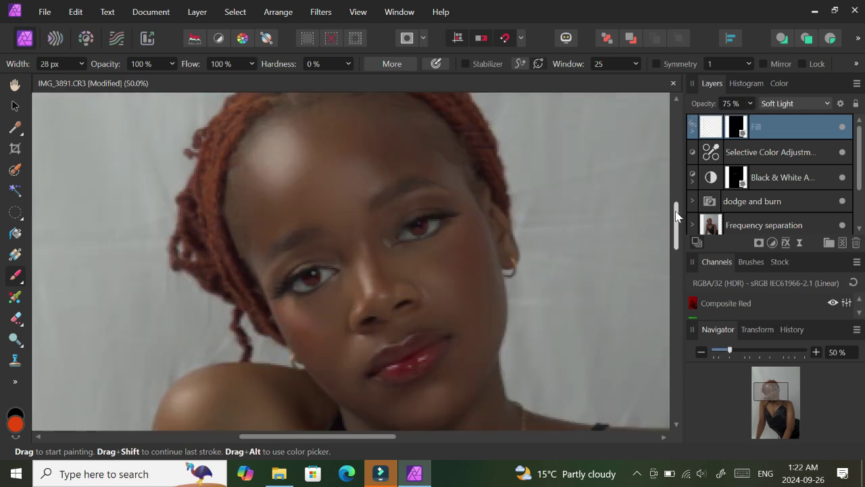
{"action": "key", "text": "ctrl+plus"}
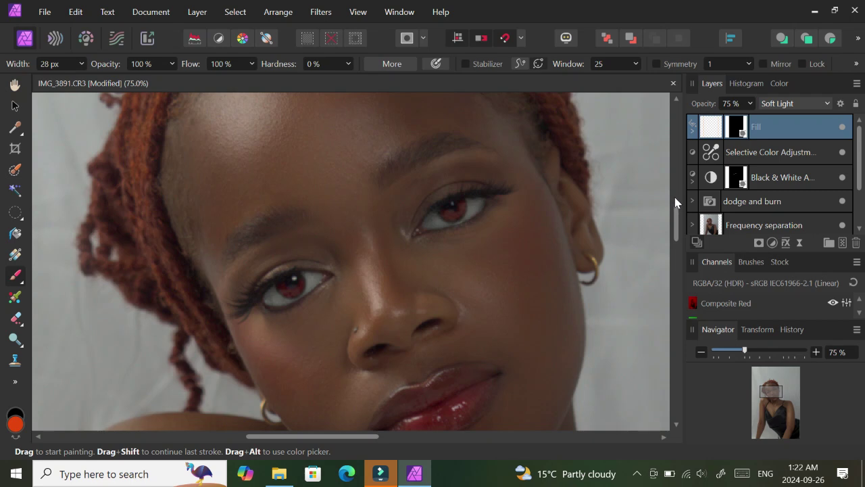
{"action": "left_click", "coordinate": [749, 104]}
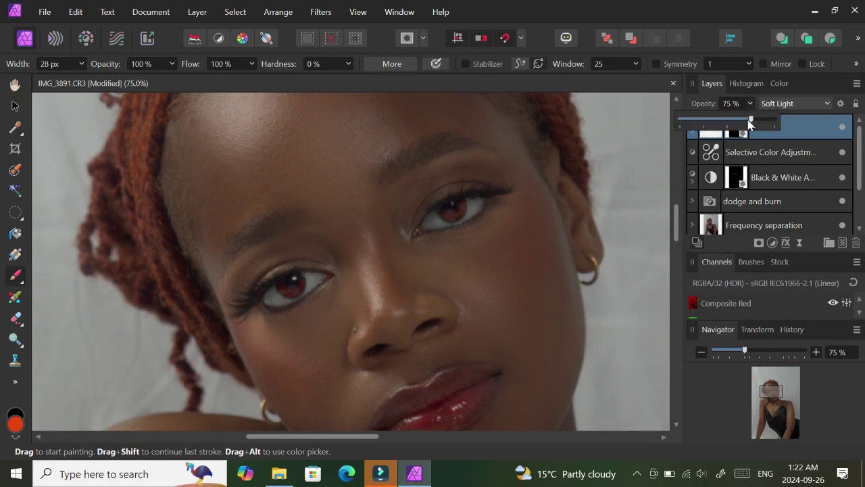
{"action": "mouse_move", "coordinate": [749, 121]}
{"action": "left_mouse_down"}
{"action": "mouse_move", "coordinate": [705, 131]}
{"action": "mouse_move", "coordinate": [725, 130]}
{"action": "left_mouse_up"}
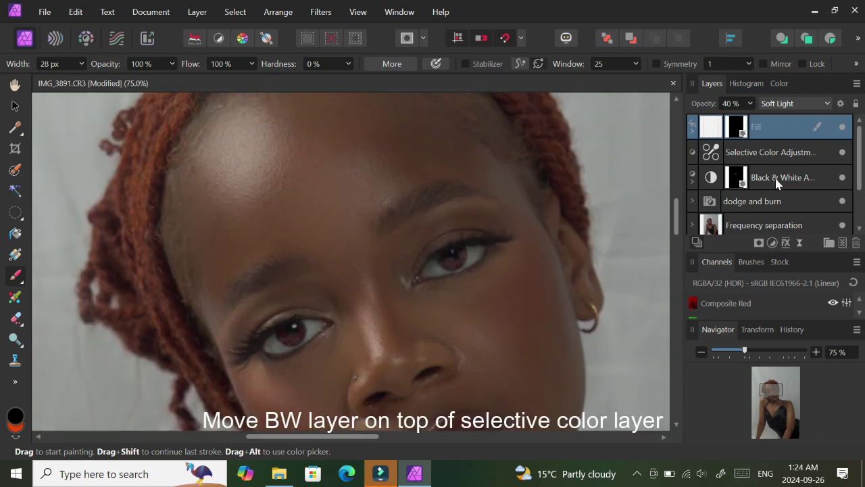
Drag the Black & White adjustment above the Selective Color adjustment
{"action": "left_click", "coordinate": [779, 180]}
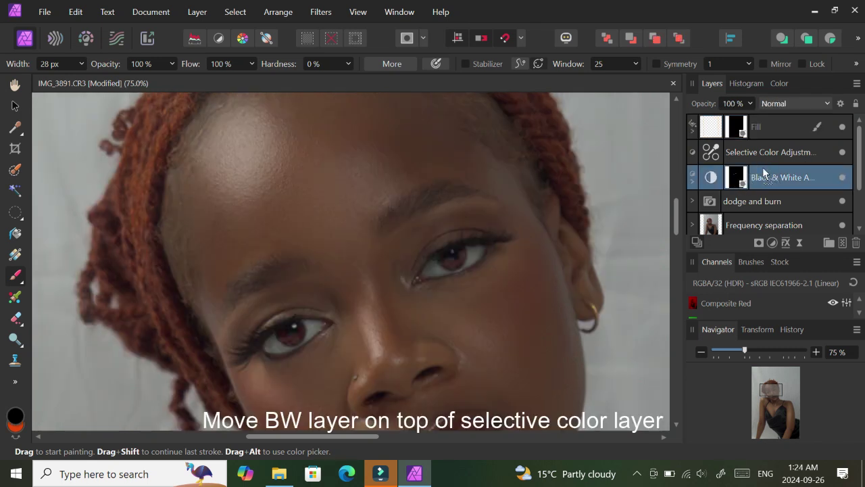
{"action": "left_click_drag", "start_coordinate": [763, 174], "coordinate": [762, 157]}
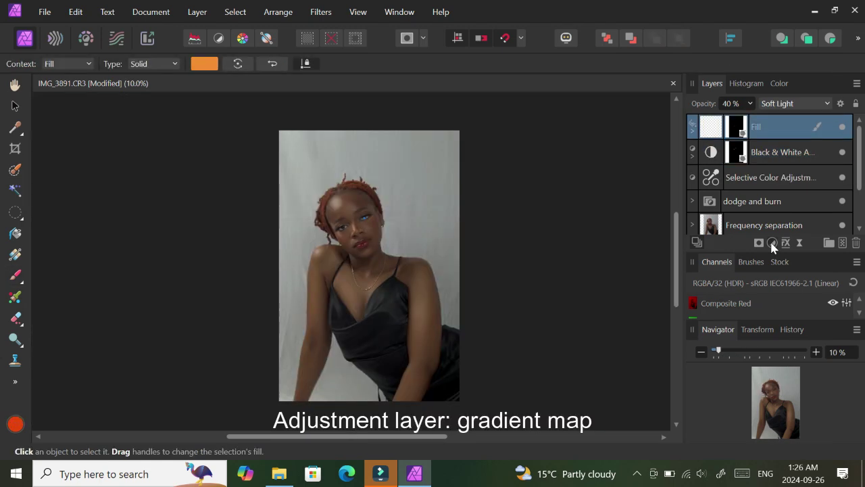
Add a Gradient Map adjustment and delete its middle green stop
{"action": "left_click", "coordinate": [772, 241]}
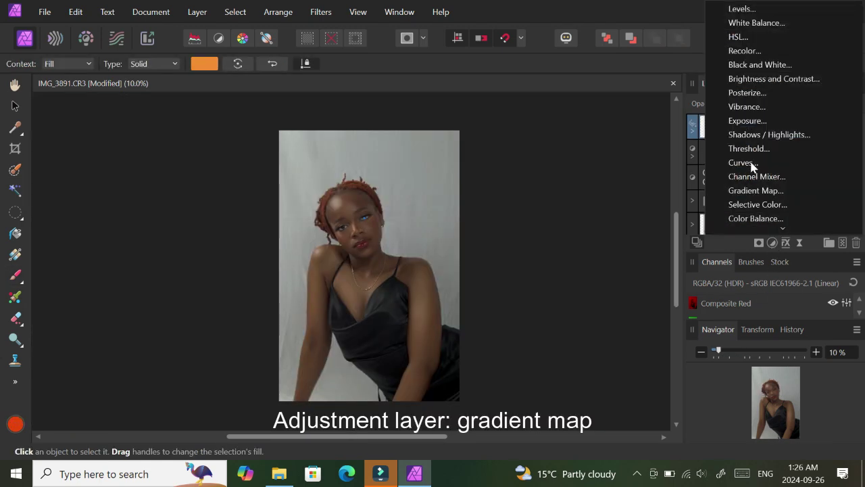
{"action": "left_click", "coordinate": [755, 190]}
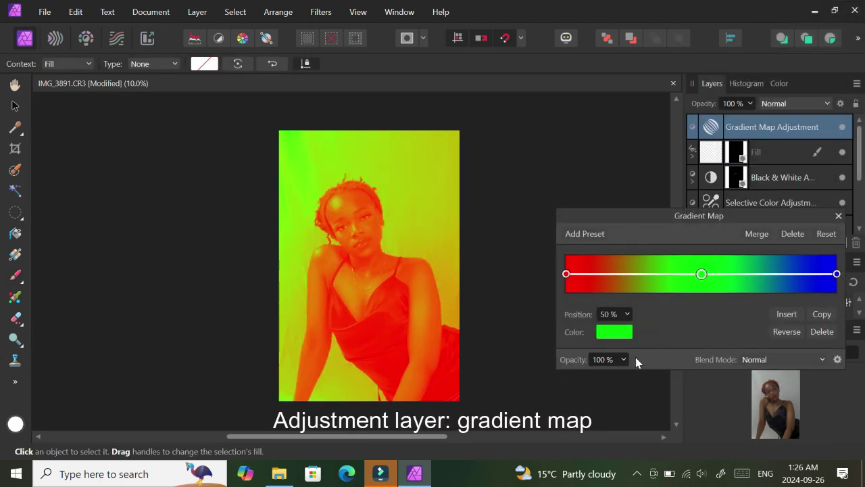
{"action": "left_click", "coordinate": [837, 274]}
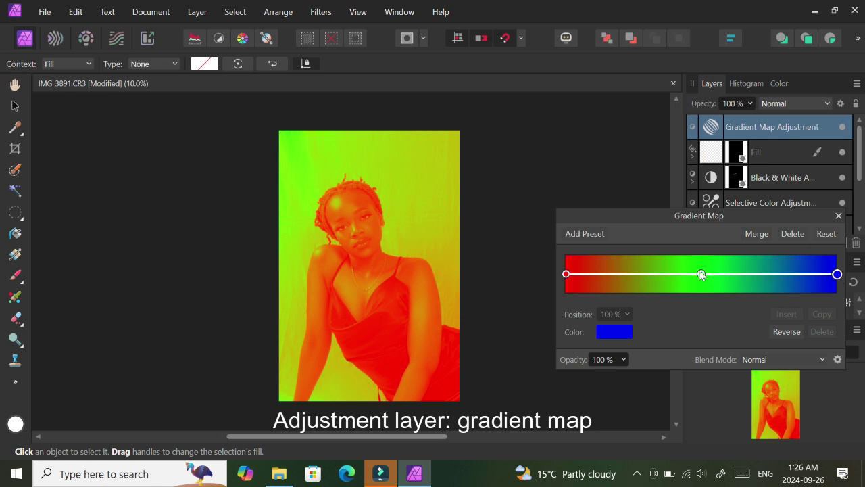
{"action": "left_click", "coordinate": [701, 275]}
{"action": "left_click", "coordinate": [821, 330]}
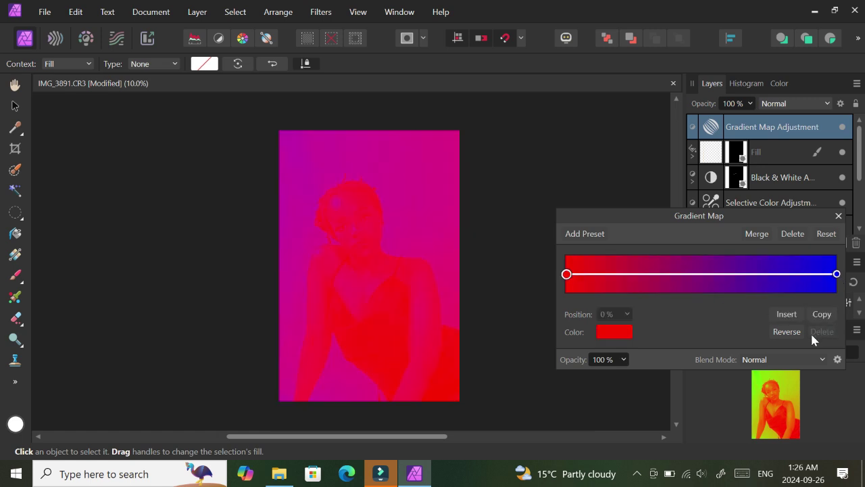
{"action": "left_click", "coordinate": [836, 273]}
Set the gradient stops to AB765F and DFC7AE, then reverse the gradient
{"action": "left_click", "coordinate": [607, 333]}
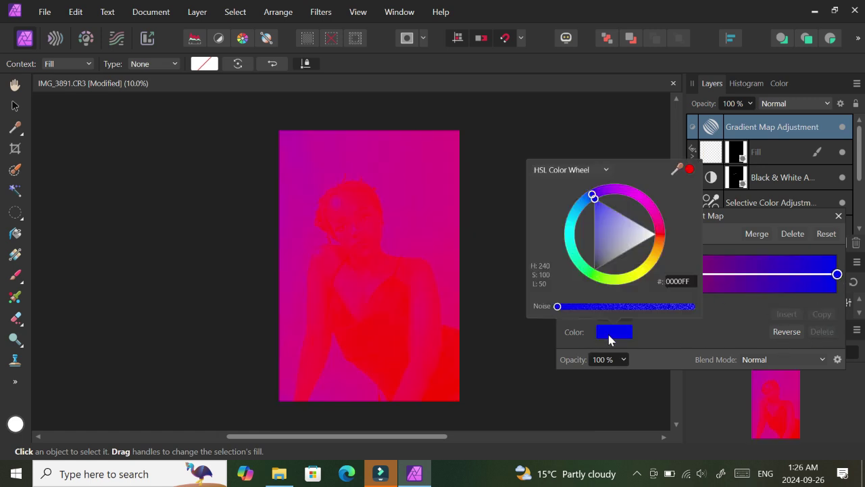
{"action": "left_click", "coordinate": [676, 281]}
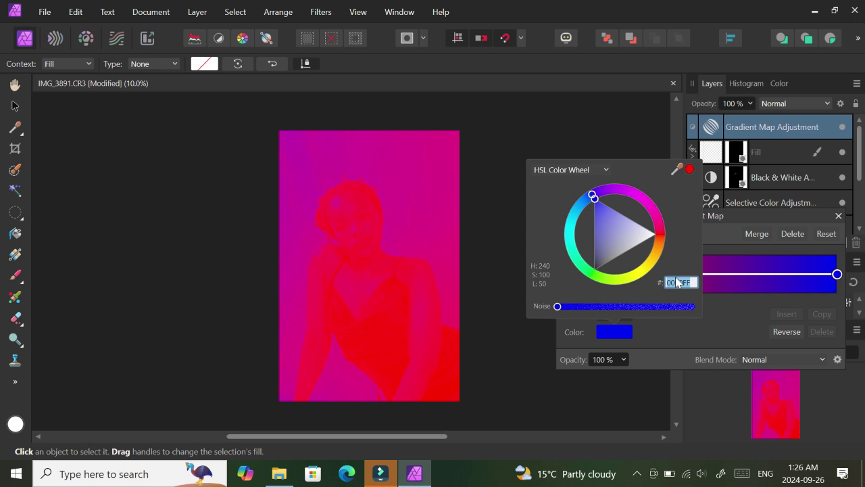
{"action": "type", "text": "ab"}
{"action": "type", "text": "76"}
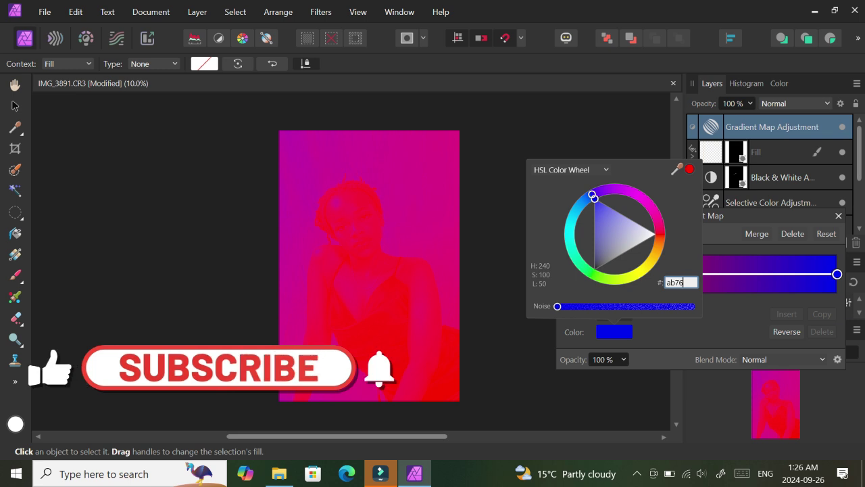
{"action": "type", "text": "5"}
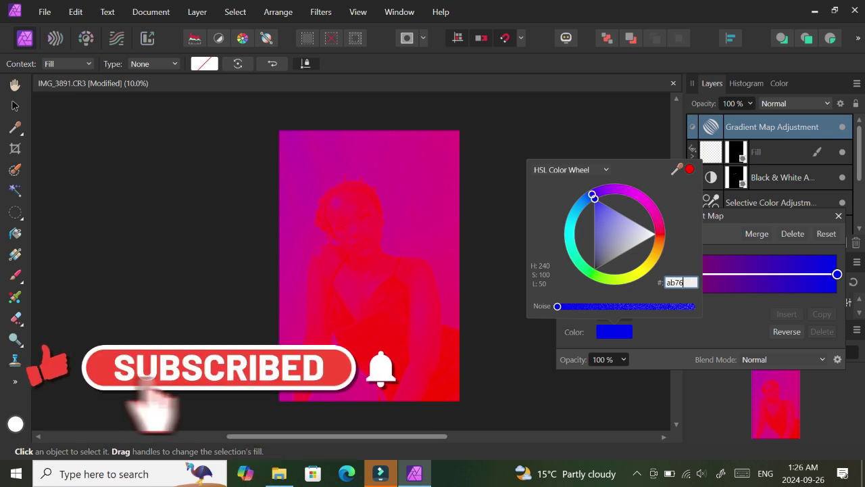
{"action": "type", "text": "f"}
{"action": "key", "text": "Return"}
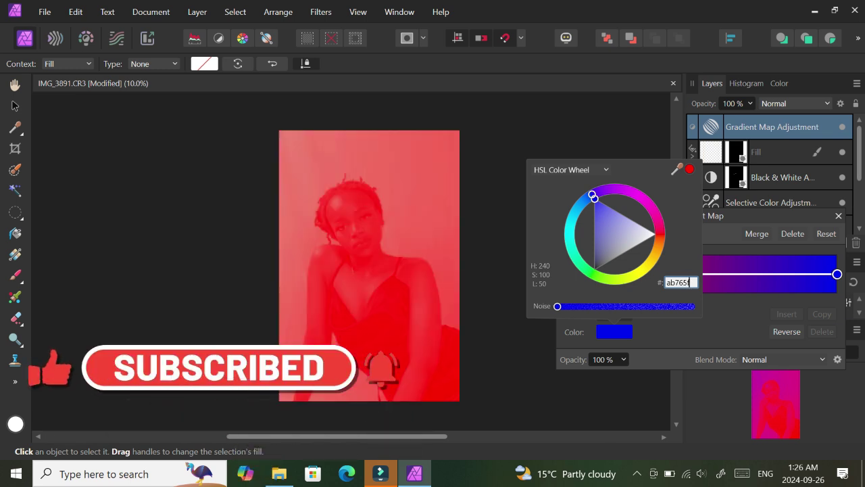
{"action": "left_click", "coordinate": [565, 274]}
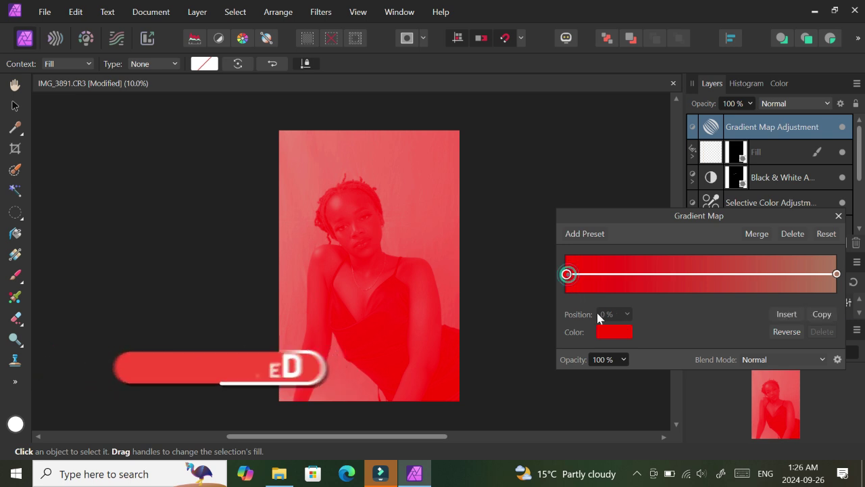
{"action": "left_click", "coordinate": [612, 329]}
{"action": "left_click", "coordinate": [678, 282]}
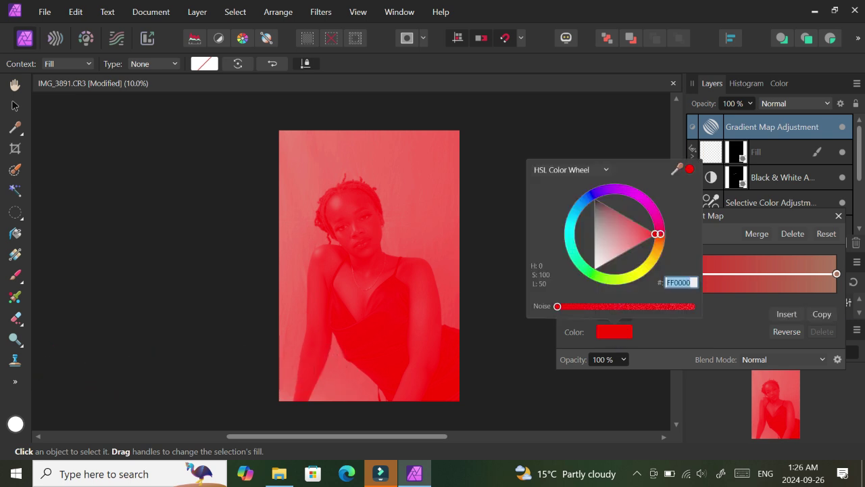
{"action": "type", "text": "dfc7ae"}
{"action": "key", "text": "Return"}
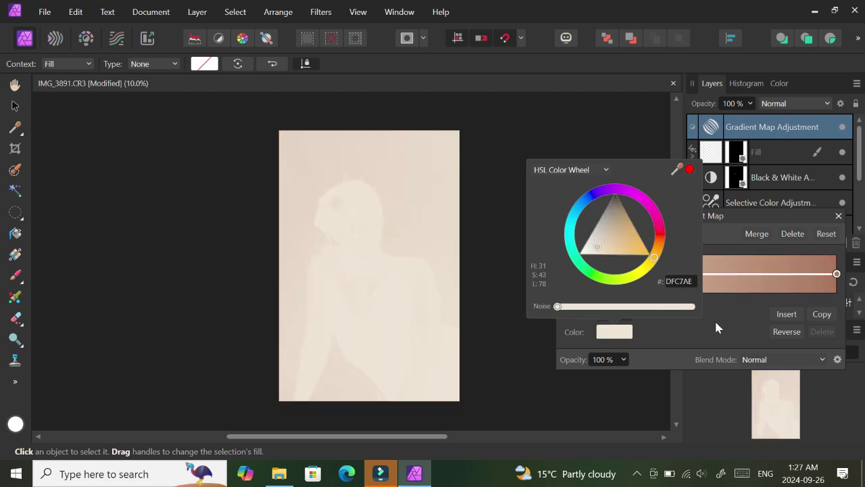
{"action": "left_click", "coordinate": [787, 331]}
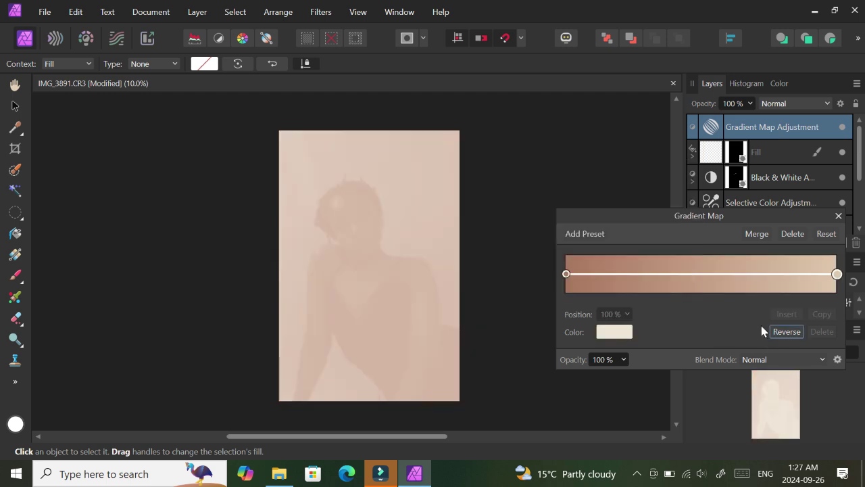
Switch the Gradient Map layer to Color blend mode at 5% opacity and inspect the face
{"action": "left_click", "coordinate": [839, 216]}
{"action": "left_click", "coordinate": [825, 102]}
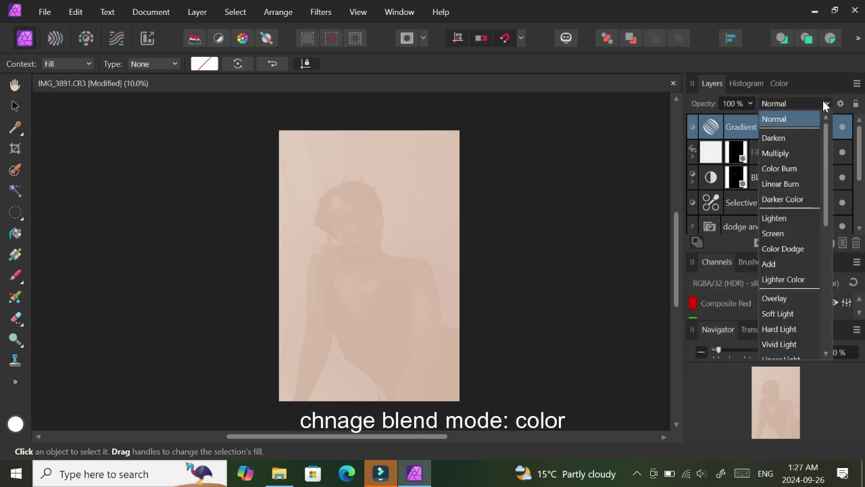
{"action": "scroll", "coordinate": [813, 293], "scroll_direction": "down", "scroll_amount": 3}
{"action": "scroll", "coordinate": [833, 287], "scroll_direction": "down", "scroll_amount": 3}
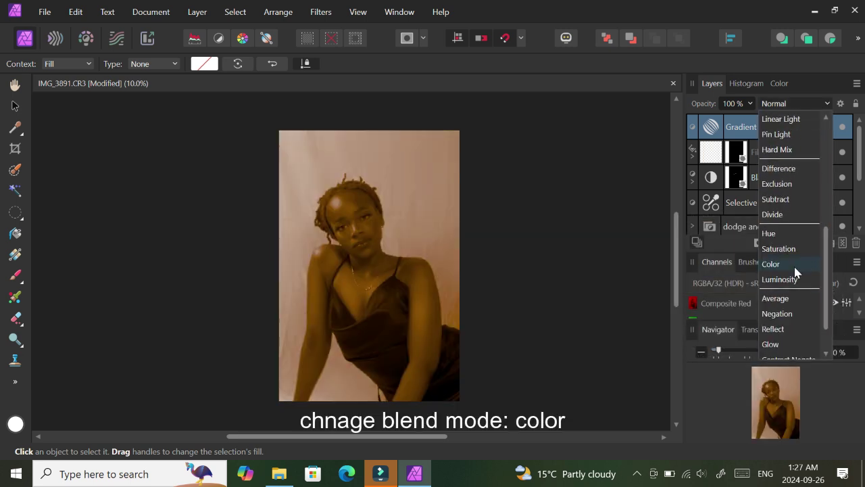
{"action": "left_click", "coordinate": [796, 269]}
{"action": "left_click_drag", "start_coordinate": [750, 103], "coordinate": [660, 141]}
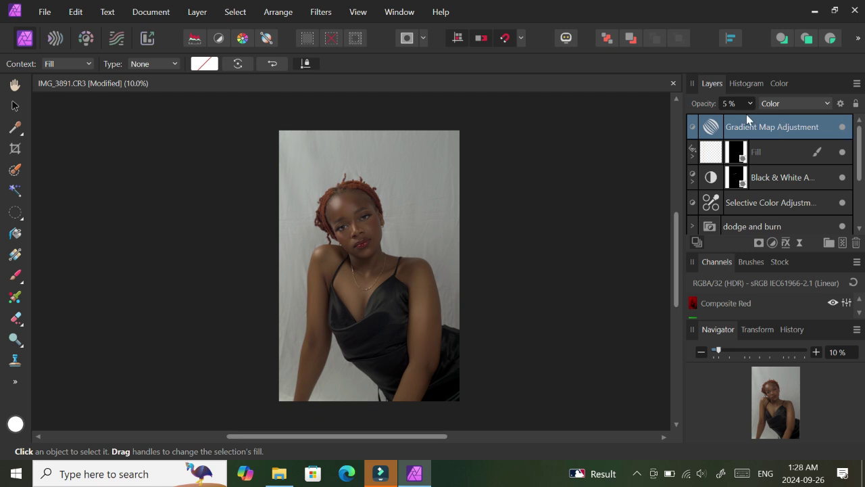
{"action": "key", "text": "ctrl+plus"}
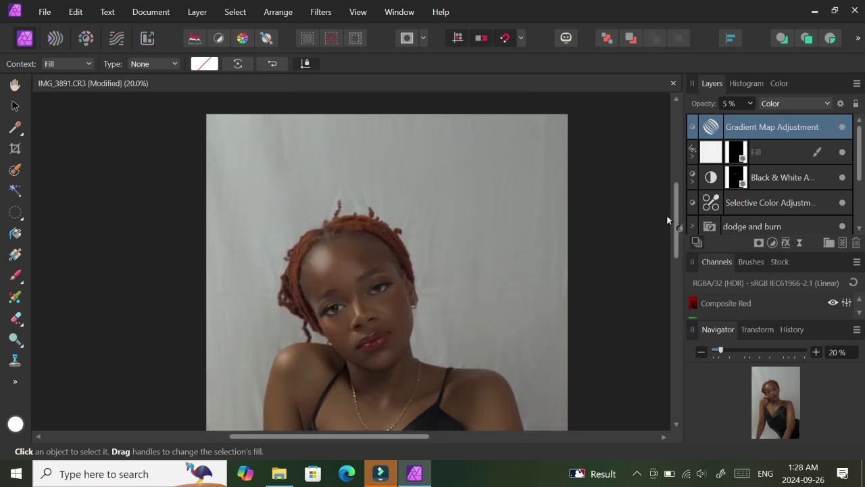
{"action": "scroll", "coordinate": [666, 214], "scroll_direction": "down", "scroll_amount": 5}
{"action": "key", "text": "ctrl+minus"}
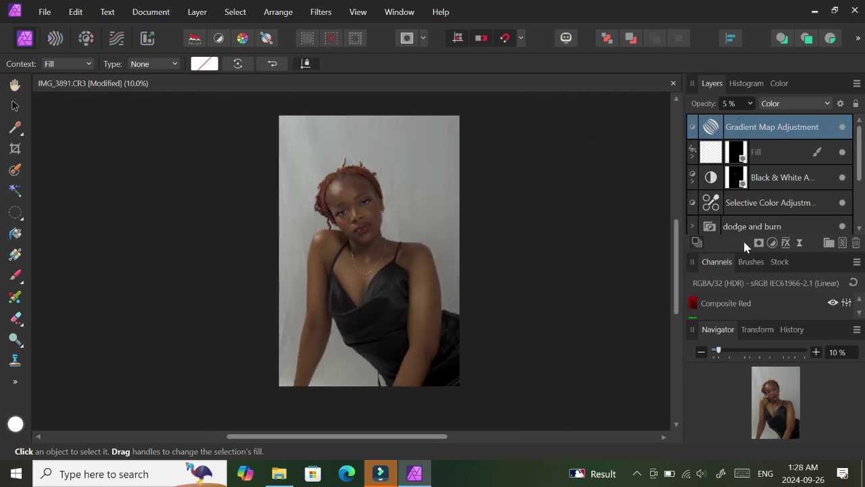
Add a mask to the Gradient Map and paint the tint off the background with a large brush
{"action": "left_click", "coordinate": [758, 243]}
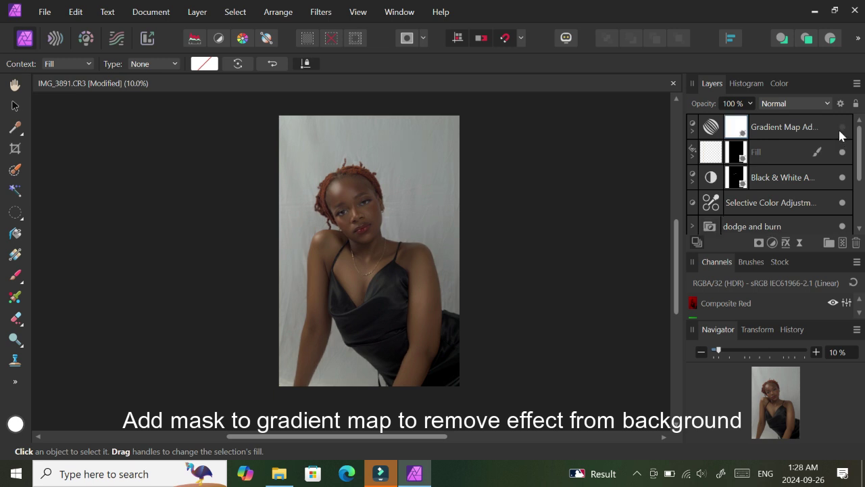
{"action": "left_click", "coordinate": [766, 148]}
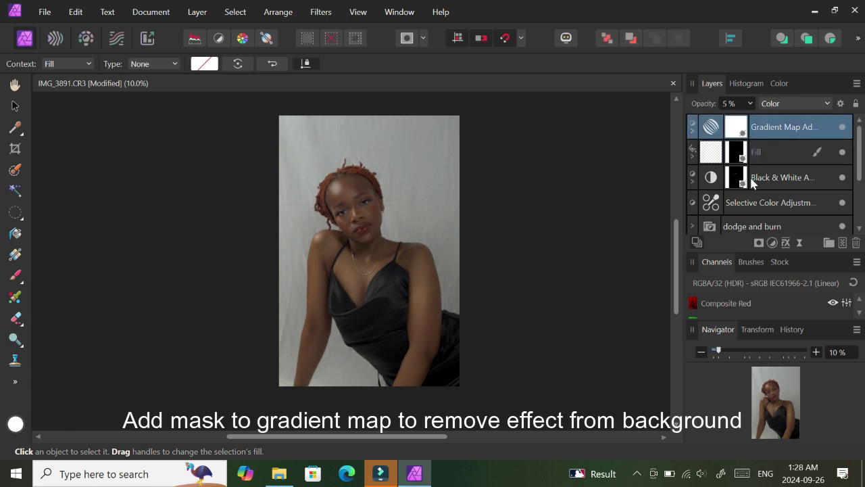
{"action": "key", "text": "b"}
{"action": "mouse_move", "coordinate": [16, 418]}
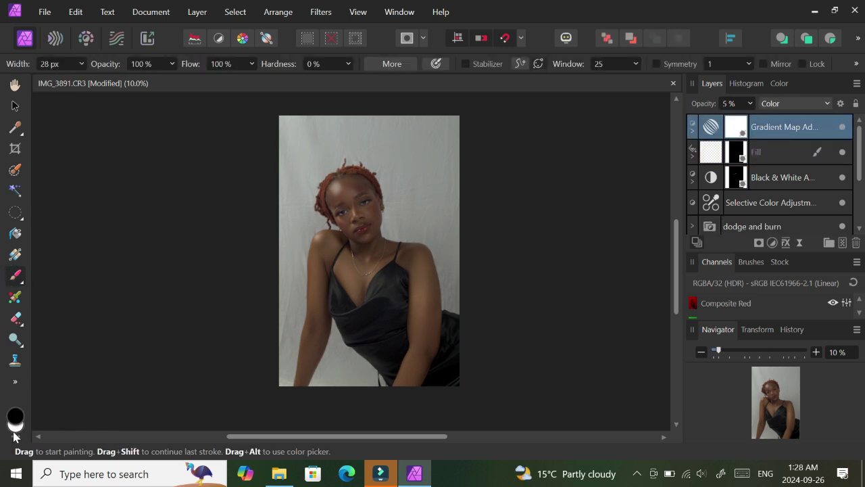
{"action": "key", "text": "bracketleft"}
{"action": "key", "text": "bracketright"}
{"action": "key", "text": "bracketright"}
{"action": "key", "text": "bracketright"}
{"action": "key", "text": "bracketright"}
{"action": "key", "text": "bracketright"}
{"action": "key", "text": "bracketright"}
{"action": "key", "text": "bracketright"}
{"action": "key", "text": "bracketright"}
{"action": "scroll", "coordinate": [679, 243], "scroll_direction": "up", "scroll_amount": 1}
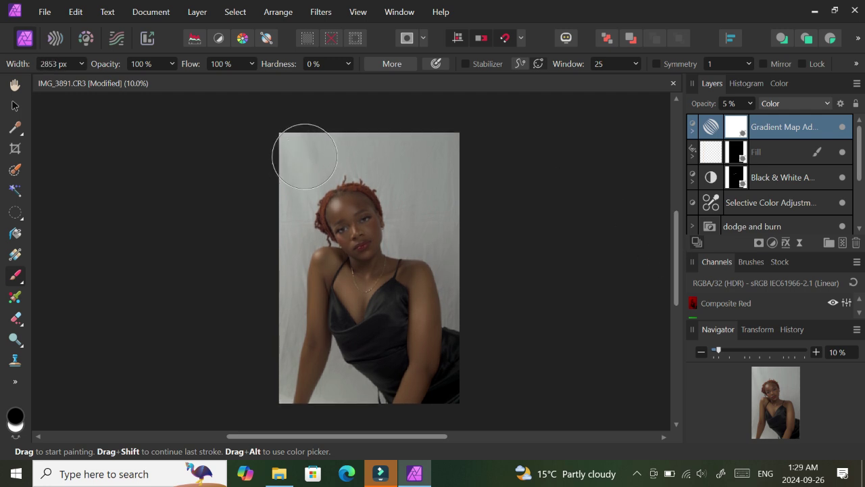
{"action": "key", "text": "bracketright"}
{"action": "key", "text": "bracketright"}
{"action": "key", "text": "bracketright"}
{"action": "left_click_drag", "start_coordinate": [380, 150], "coordinate": [475, 261]}
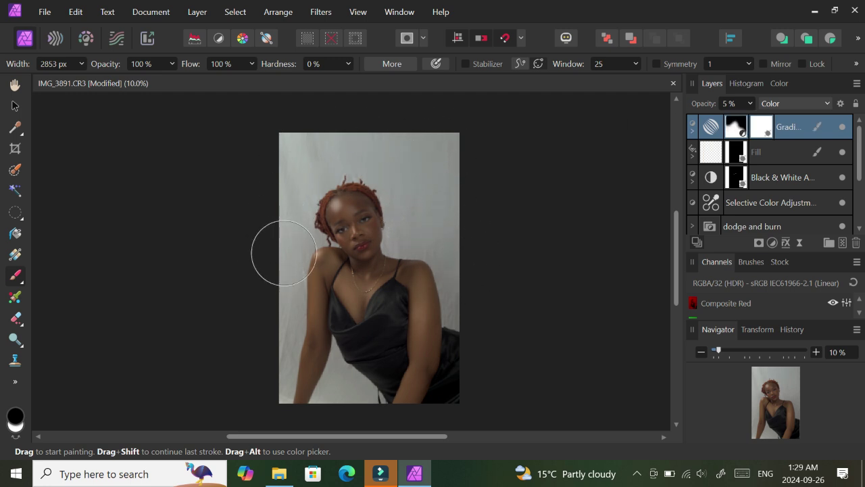
Refine the mask with smaller brushes beside the shoulder and in the lower-left background
{"action": "key", "text": "bracketleft"}
{"action": "key", "text": "bracketleft"}
{"action": "key", "text": "bracketleft"}
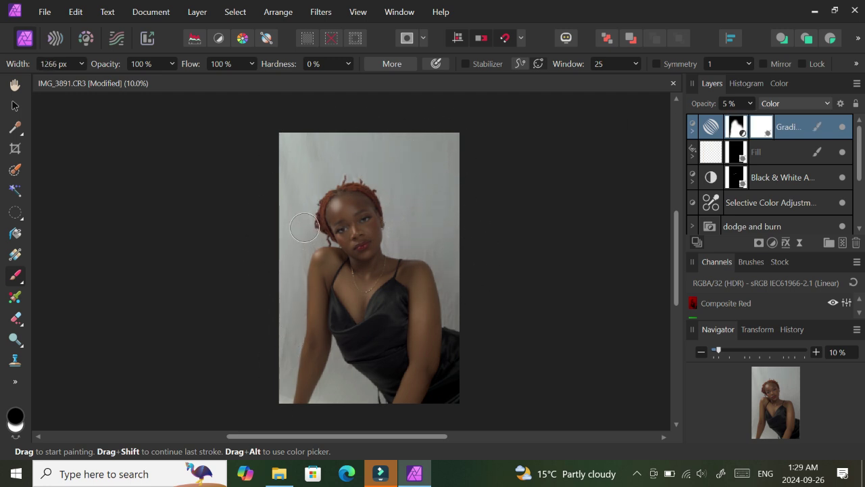
{"action": "key", "text": "bracketleft"}
{"action": "key", "text": "bracketleft"}
{"action": "left_click_drag", "start_coordinate": [439, 251], "coordinate": [450, 301]}
{"action": "key", "text": "bracketleft"}
{"action": "key", "text": "bracketright"}
{"action": "key", "text": "bracketright"}
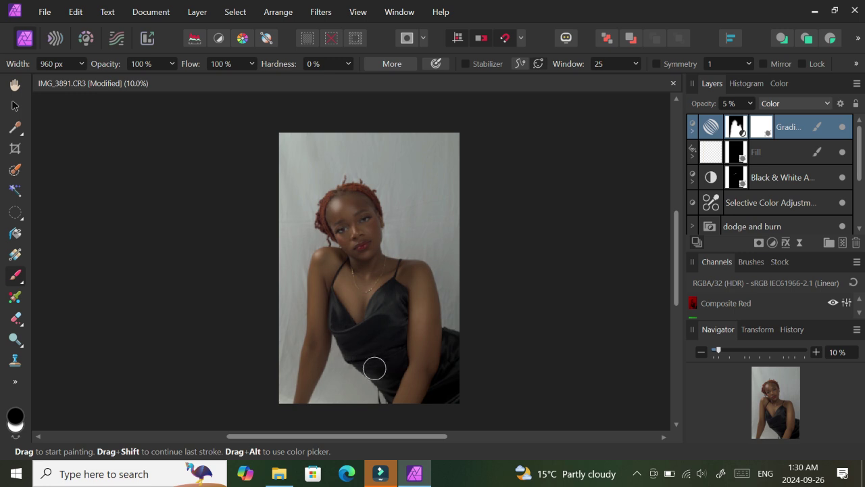
{"action": "left_click_drag", "start_coordinate": [343, 351], "coordinate": [323, 401]}
{"action": "key", "text": "bracketleft"}
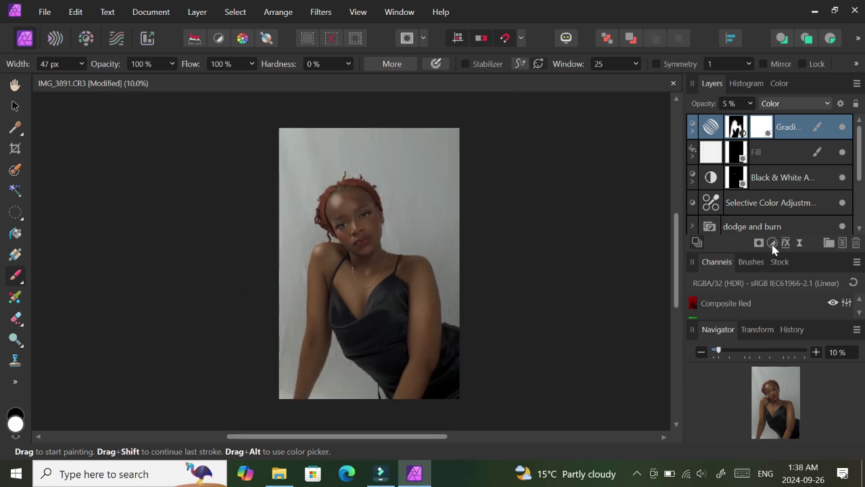
Add a Brightness / Contrast adjustment at about 31% brightness and 10% contrast
{"action": "left_click", "coordinate": [773, 243]}
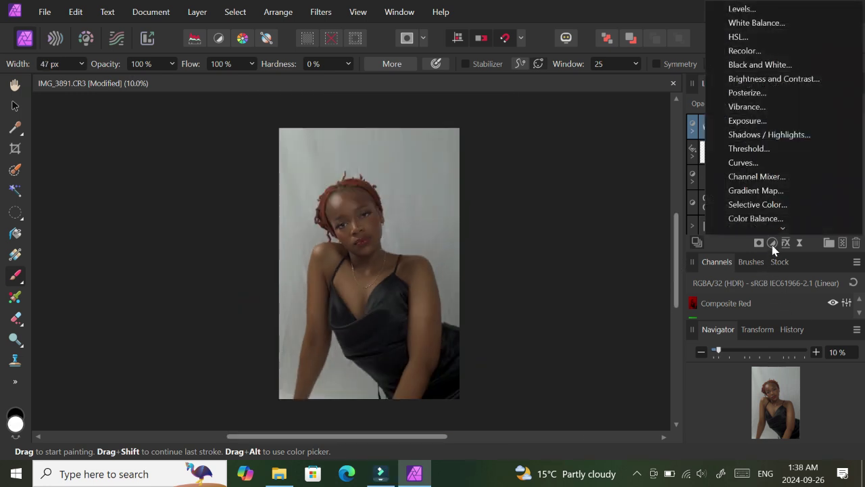
{"action": "left_click", "coordinate": [803, 79]}
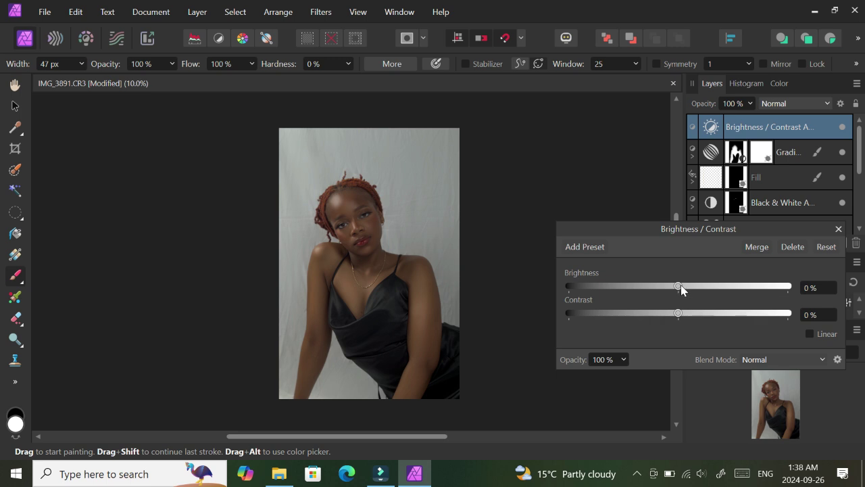
{"action": "mouse_move", "coordinate": [681, 289]}
{"action": "left_mouse_down"}
{"action": "mouse_move", "coordinate": [709, 291]}
{"action": "mouse_move", "coordinate": [686, 319]}
{"action": "left_mouse_up"}
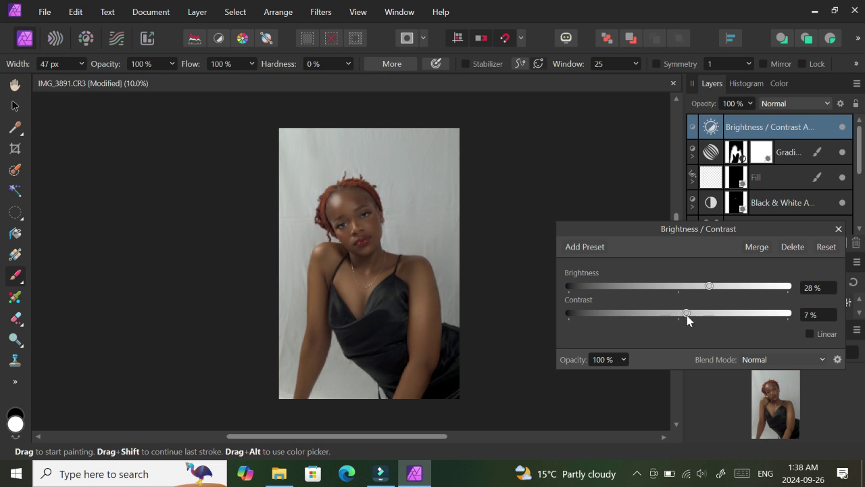
{"action": "left_click_drag", "start_coordinate": [688, 320], "coordinate": [691, 320]}
{"action": "left_click_drag", "start_coordinate": [712, 290], "coordinate": [710, 292]}
Toggle the Brightness / Contrast layer off and on to compare the result
{"action": "left_click", "coordinate": [837, 229]}
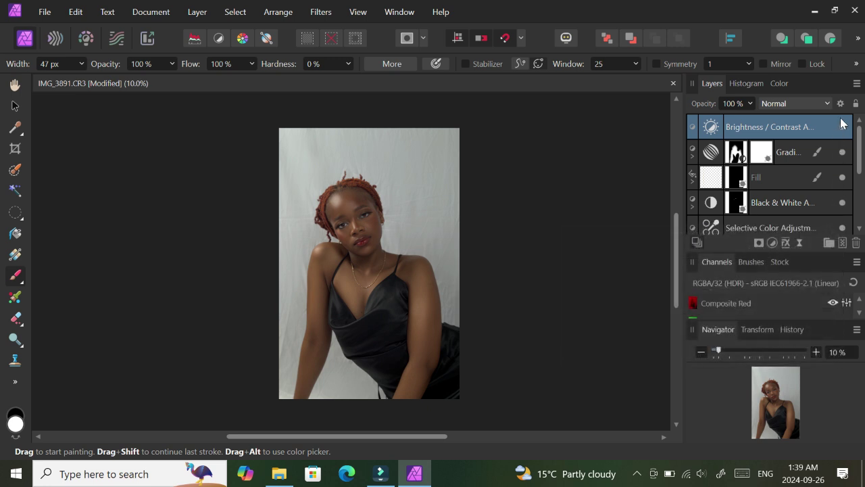
{"action": "left_click", "coordinate": [843, 129]}
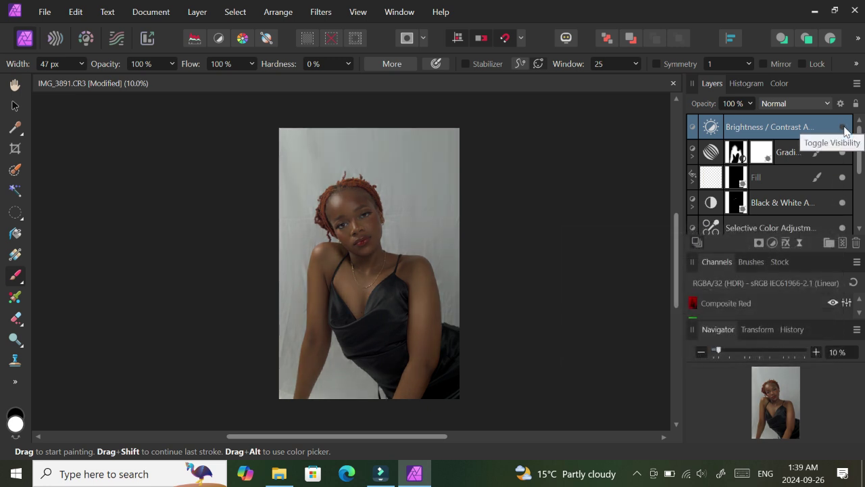
{"action": "left_click", "coordinate": [843, 129]}
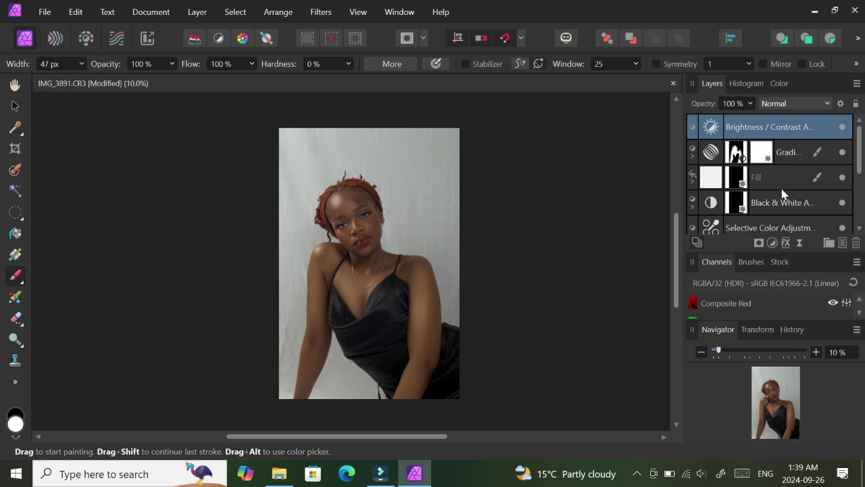
{"action": "scroll", "coordinate": [861, 192], "scroll_direction": "down", "scroll_amount": 1}
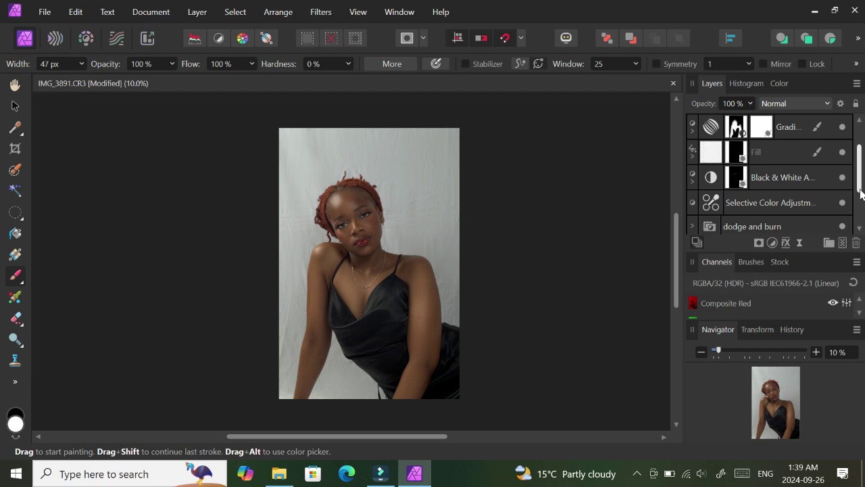
{"action": "scroll", "coordinate": [862, 196], "scroll_direction": "down", "scroll_amount": 1}
{"action": "scroll", "coordinate": [862, 194], "scroll_direction": "up", "scroll_amount": 1}
Group the Fill and Black & White layers and name the group 'Eyes'
{"action": "left_click", "coordinate": [806, 181]}
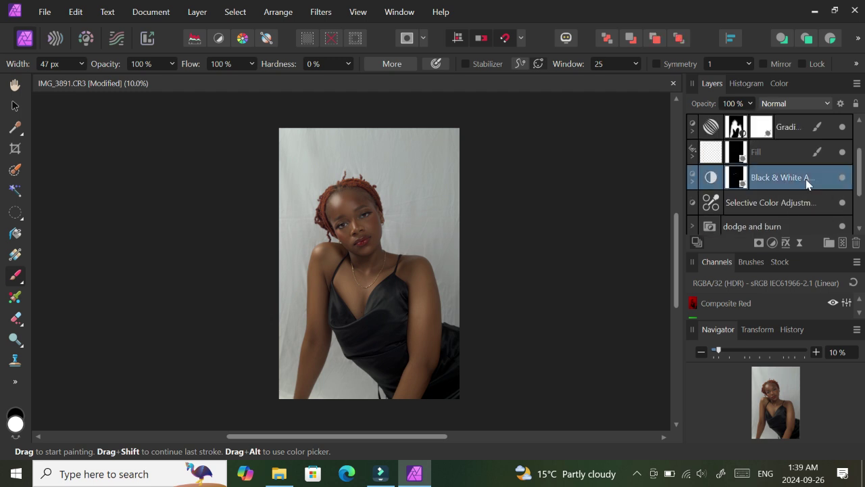
{"action": "left_click", "coordinate": [772, 156], "text": "ctrl"}
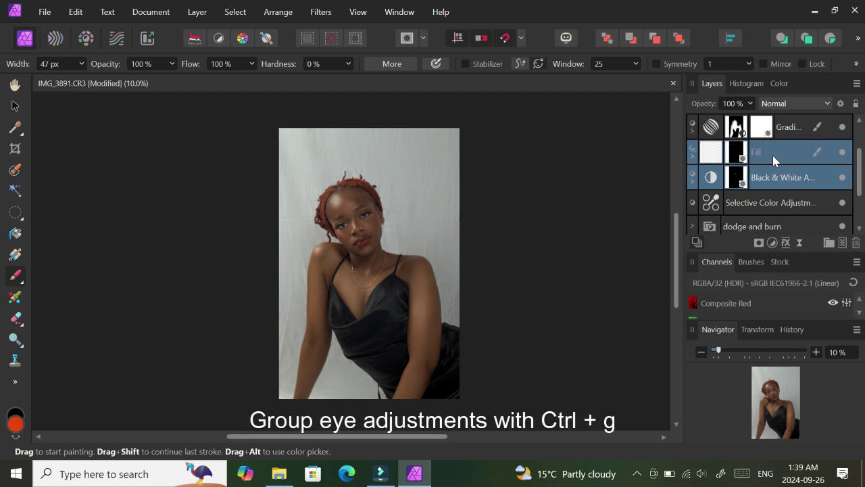
{"action": "left_click", "coordinate": [861, 120]}
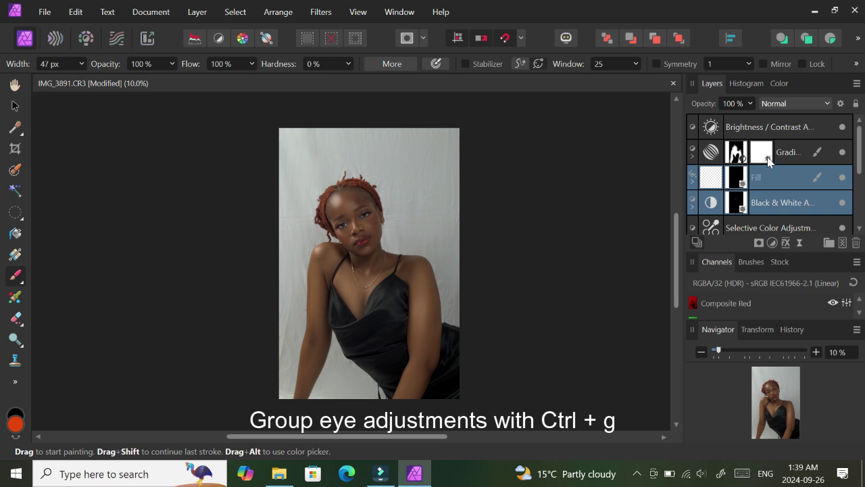
{"action": "key", "text": "ctrl+g"}
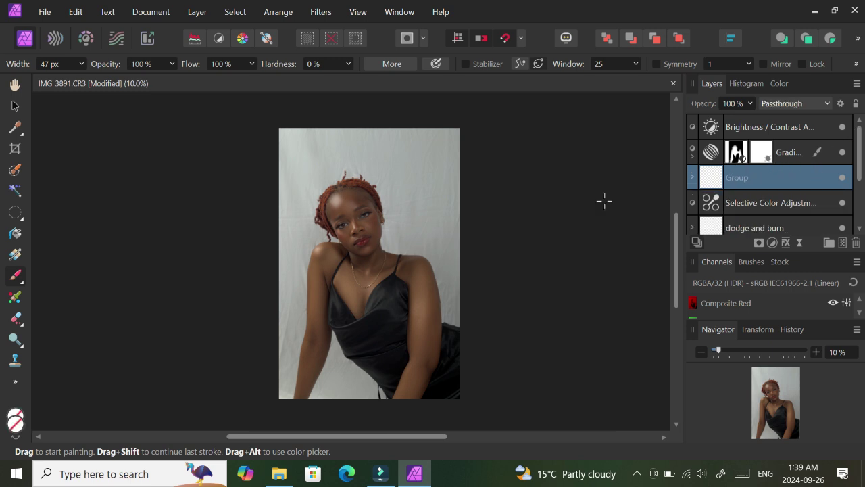
{"action": "double_click", "coordinate": [742, 180]}
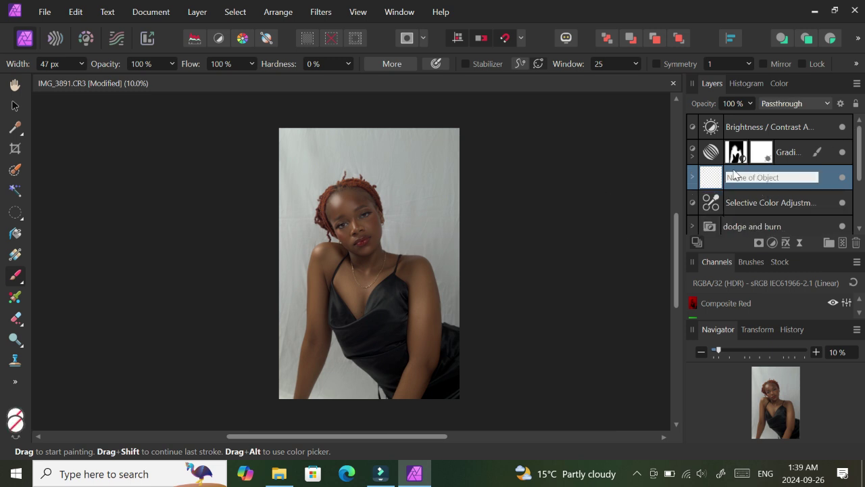
{"action": "type", "text": "Eyes"}
{"action": "key", "text": "Return"}
Move the Eyes group above the Gradient Map layer
{"action": "left_click", "coordinate": [798, 202]}
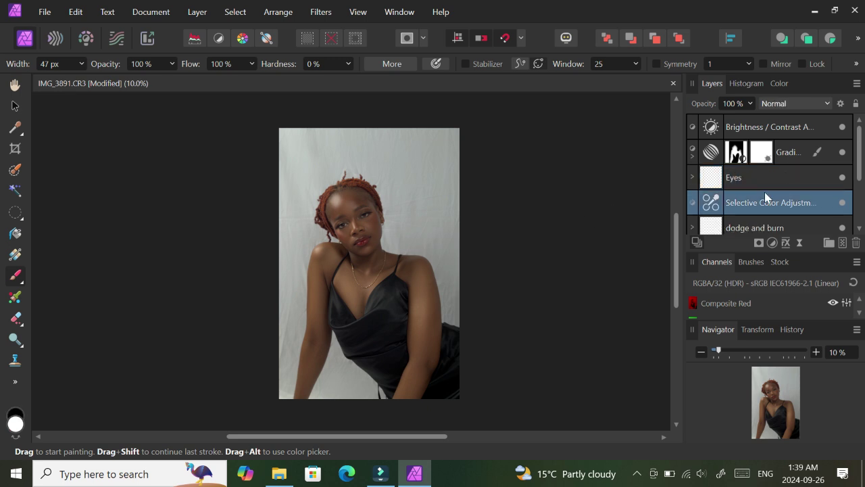
{"action": "left_click_drag", "start_coordinate": [763, 179], "coordinate": [764, 160]}
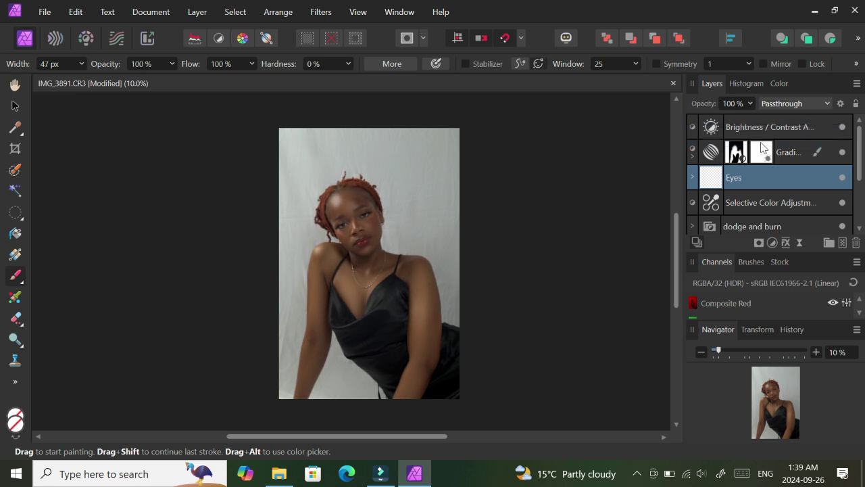
{"action": "left_click_drag", "start_coordinate": [764, 159], "coordinate": [757, 164]}
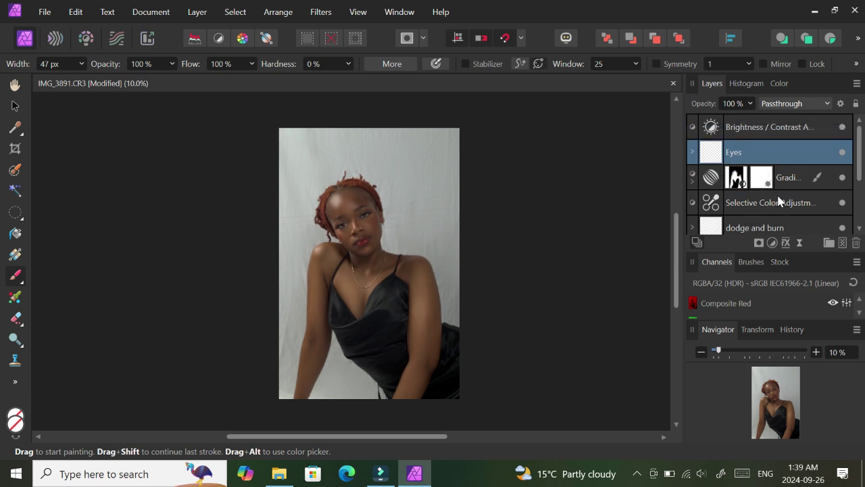
Group the Gradient Map and Selective Color layers and name the group 'color grading'
{"action": "left_click", "coordinate": [776, 131]}
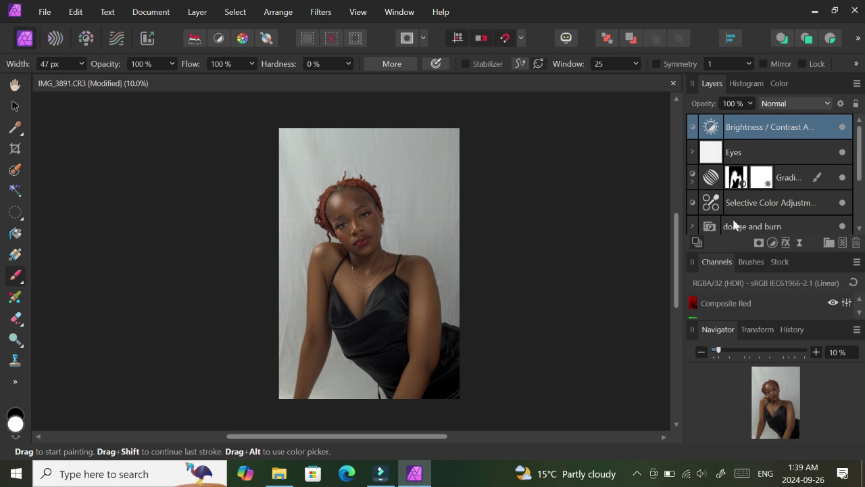
{"action": "left_click", "coordinate": [790, 180]}
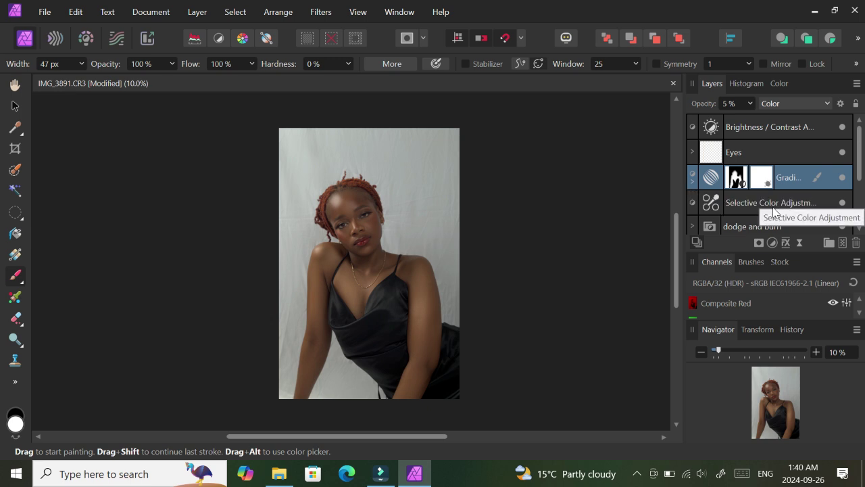
{"action": "left_click", "coordinate": [771, 204], "text": "shift"}
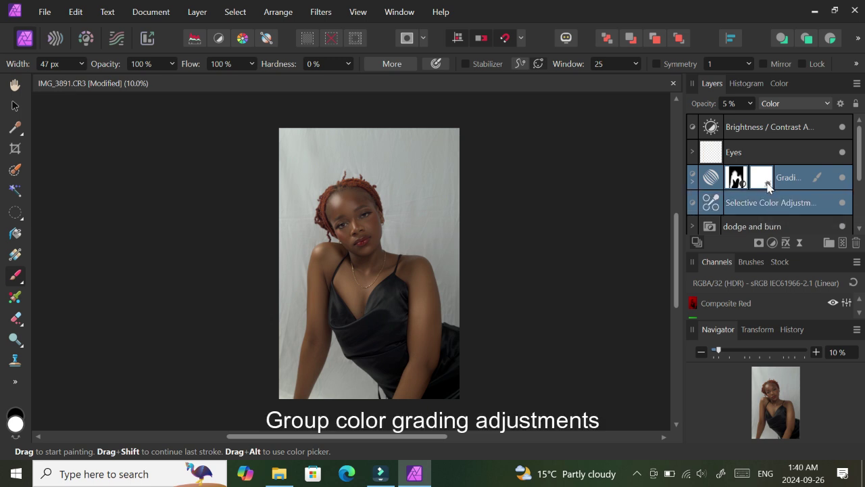
{"action": "key", "text": "ctrl+g"}
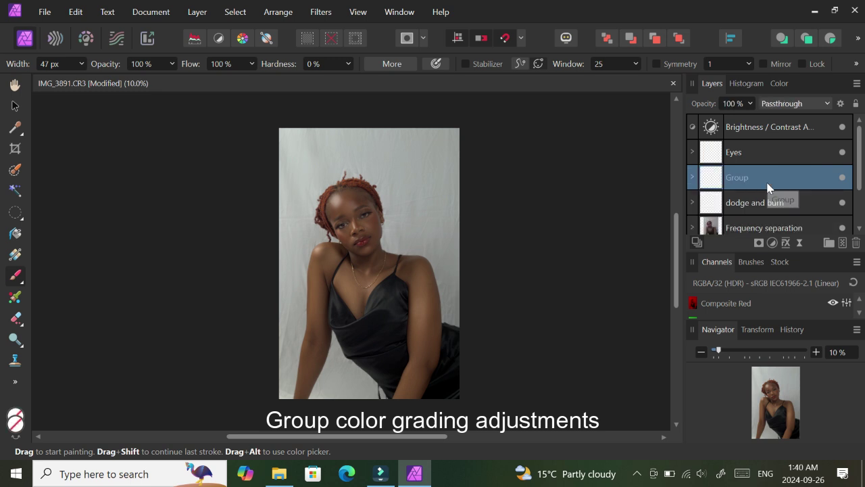
{"action": "double_click", "coordinate": [736, 179]}
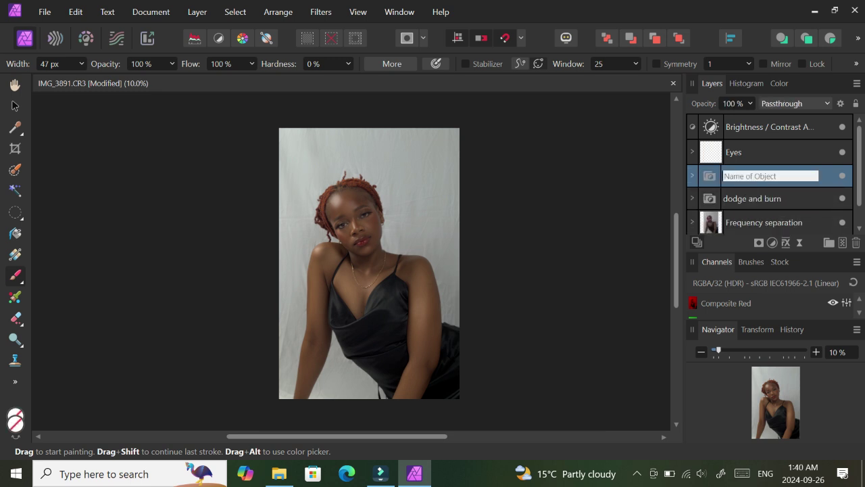
{"action": "type", "text": "color grading"}
{"action": "key", "text": "Return"}
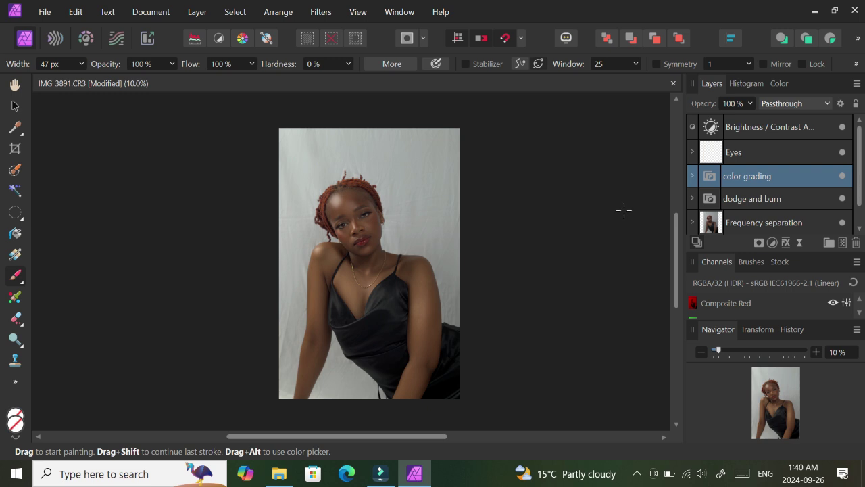
{"action": "key", "text": "ctrl+plus"}
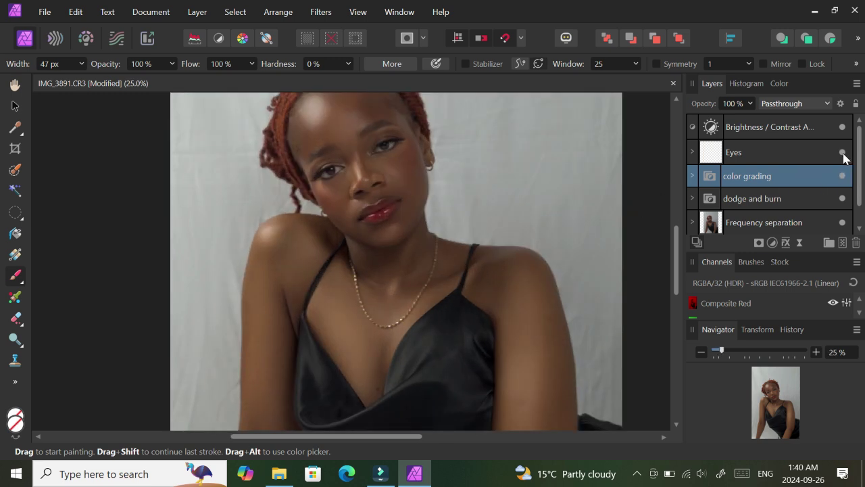
{"action": "mouse_move", "coordinate": [841, 153]}
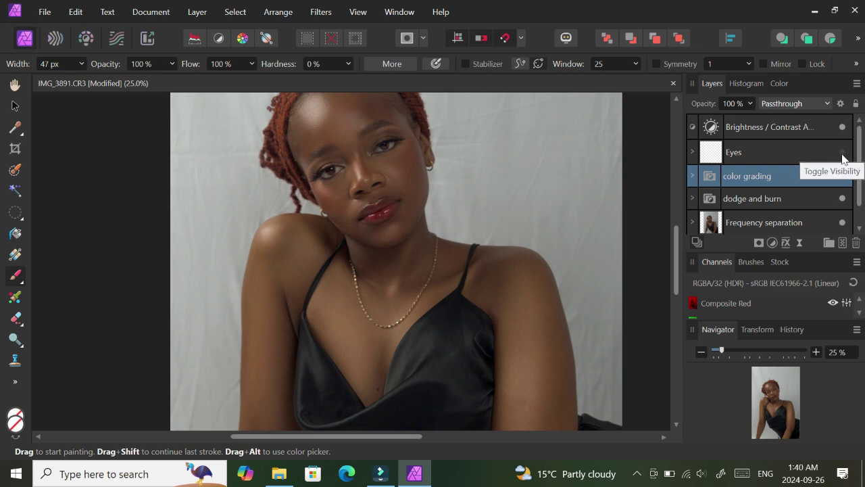
Add a new fill layer inside the Eyes group, above the Black & White layer
{"action": "left_click", "coordinate": [842, 155]}
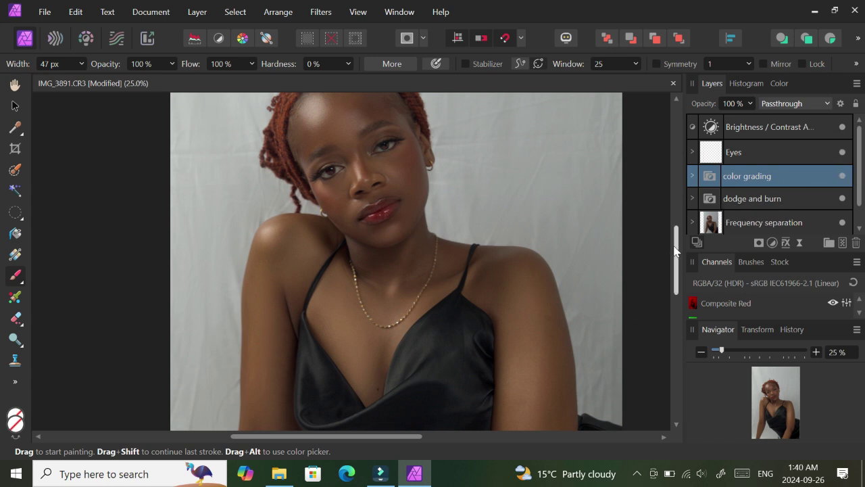
{"action": "left_click_drag", "start_coordinate": [675, 250], "coordinate": [676, 227]}
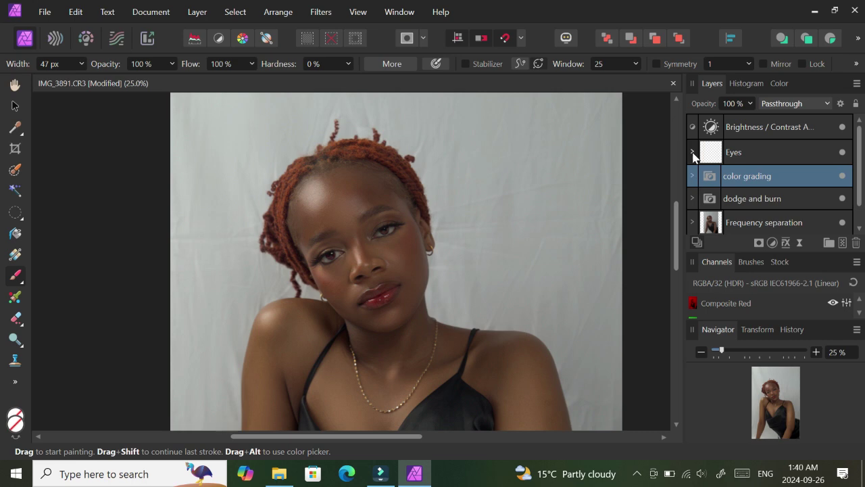
{"action": "left_click", "coordinate": [693, 153]}
{"action": "left_click", "coordinate": [804, 202]}
{"action": "key", "text": "ctrl+plus"}
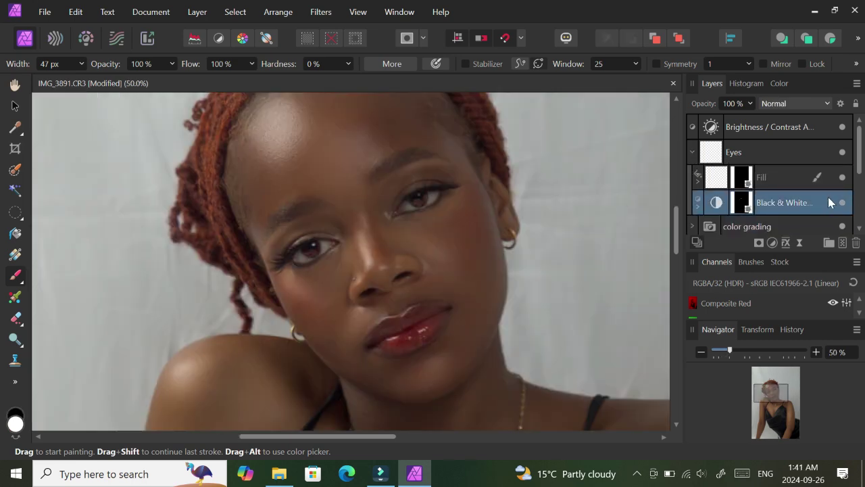
{"action": "left_click", "coordinate": [197, 12]}
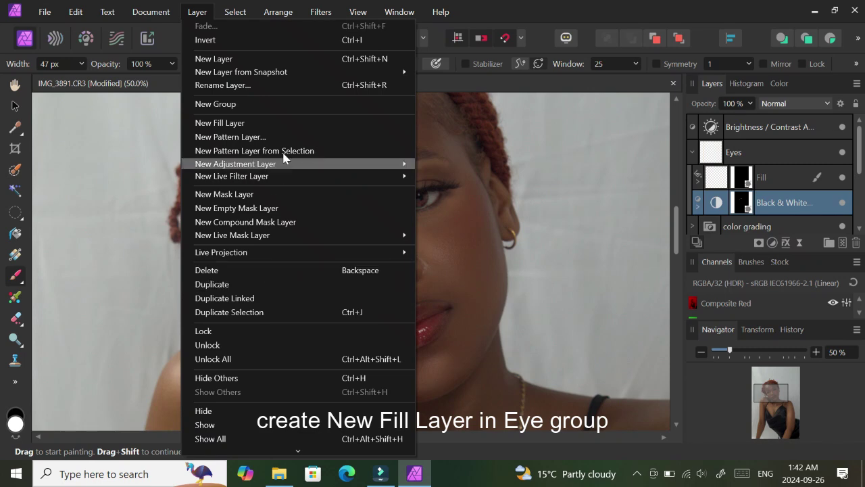
{"action": "left_click", "coordinate": [292, 122]}
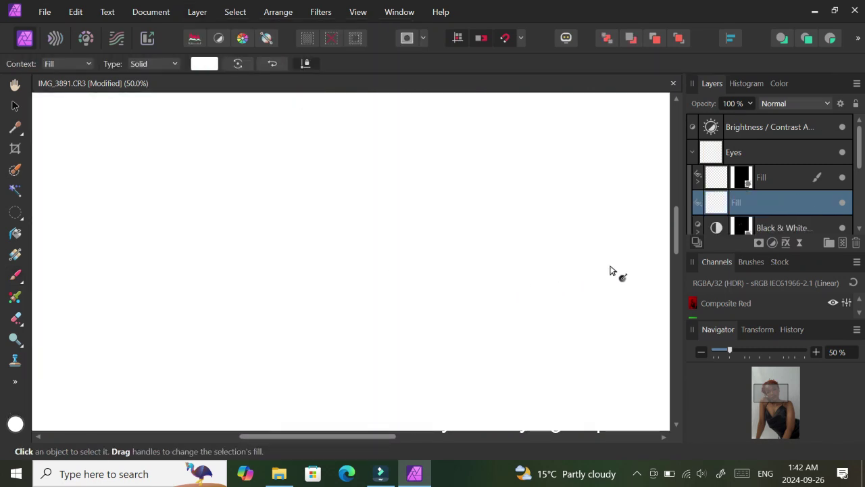
Set the fill layer's colour to pale blue BCCBF5 in the Color Chooser
{"action": "left_click", "coordinate": [15, 424]}
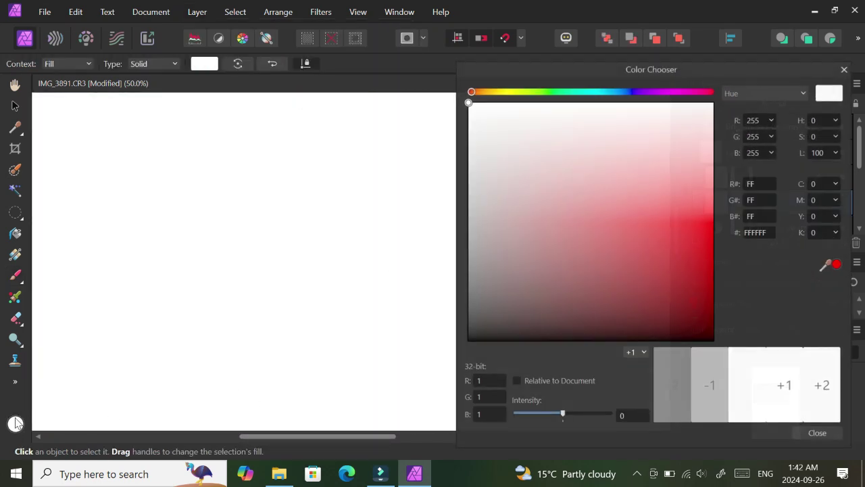
{"action": "left_click", "coordinate": [587, 91]}
{"action": "left_click_drag", "start_coordinate": [590, 95], "coordinate": [621, 92]}
{"action": "left_click", "coordinate": [705, 180]}
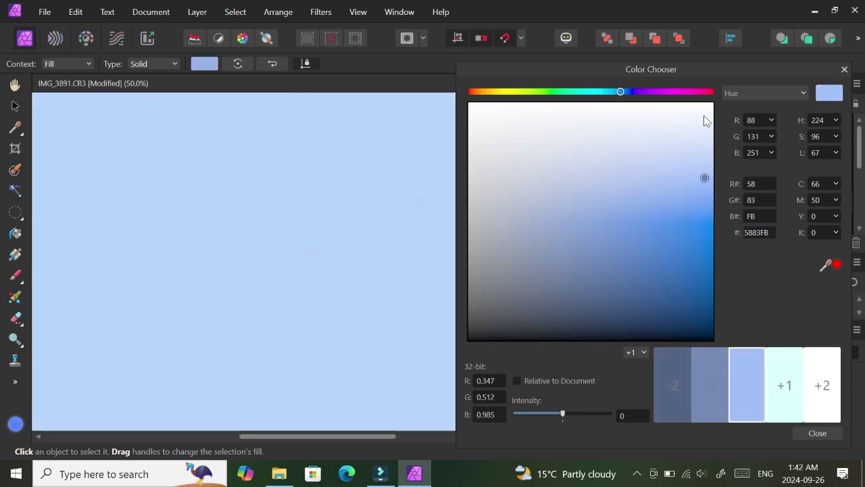
{"action": "left_click", "coordinate": [705, 124]}
{"action": "mouse_move", "coordinate": [707, 107]}
{"action": "left_mouse_down"}
{"action": "mouse_move", "coordinate": [680, 132]}
{"action": "mouse_move", "coordinate": [653, 137]}
{"action": "left_mouse_up"}
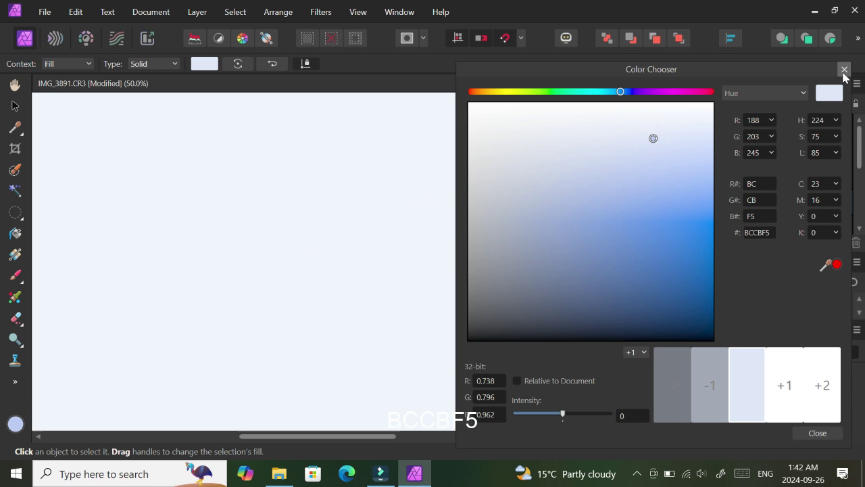
{"action": "left_click", "coordinate": [843, 70]}
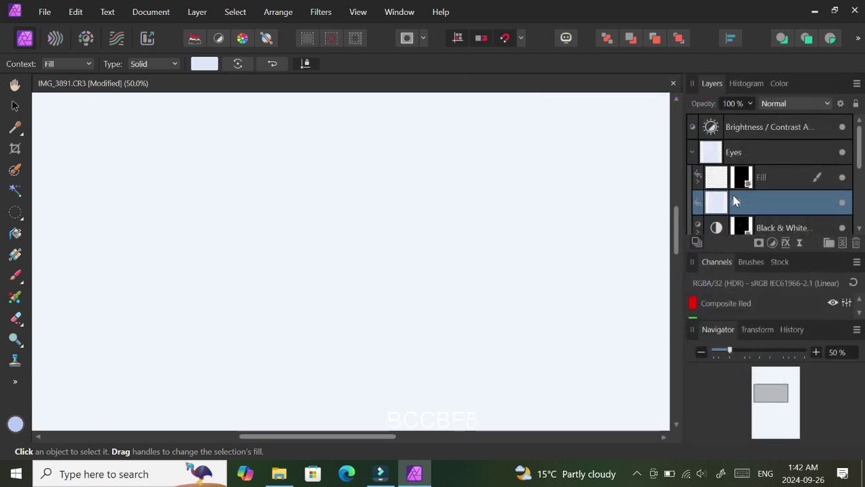
Blend the pale-blue fill layer in Multiply and give it an inverted mask, with the mask selected
{"action": "left_click", "coordinate": [794, 104]}
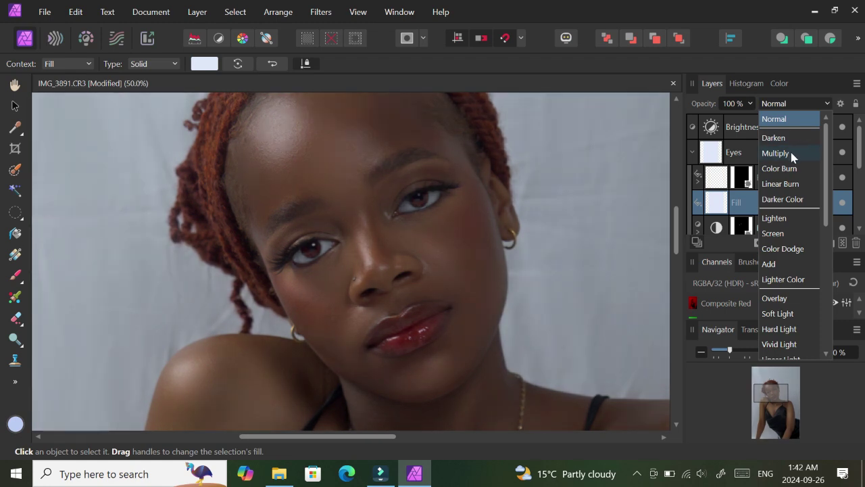
{"action": "left_click", "coordinate": [791, 154]}
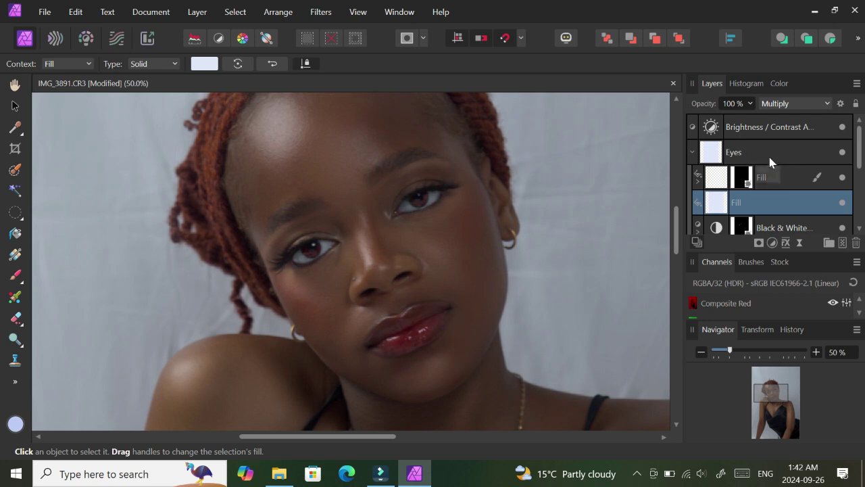
{"action": "left_click", "coordinate": [758, 243]}
{"action": "key", "text": "ctrl+i"}
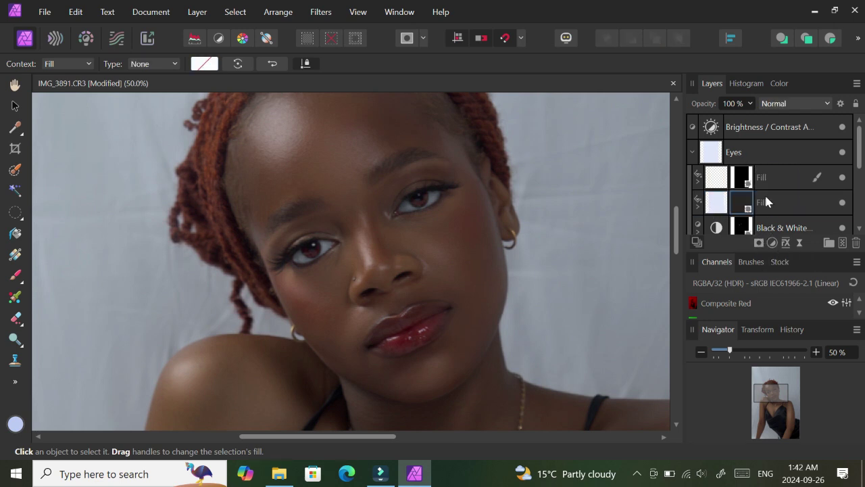
{"action": "left_click", "coordinate": [761, 201]}
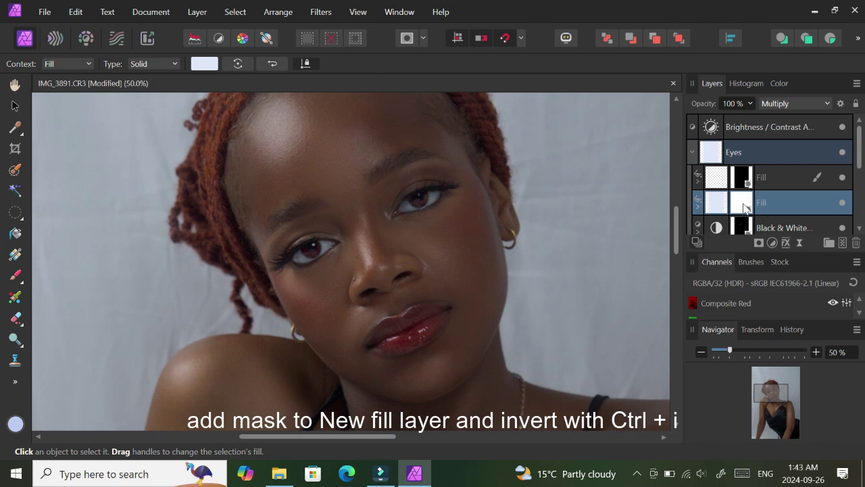
{"action": "left_click", "coordinate": [741, 209]}
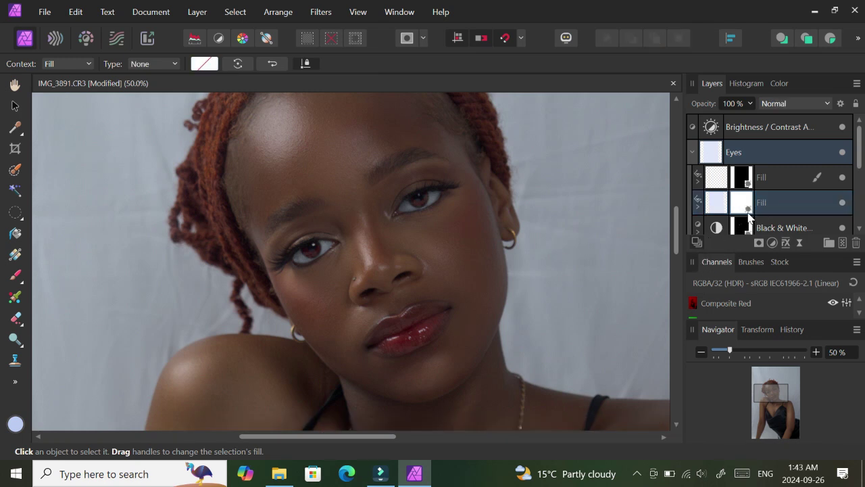
{"action": "scroll", "coordinate": [769, 230], "scroll_direction": "down", "scroll_amount": 1}
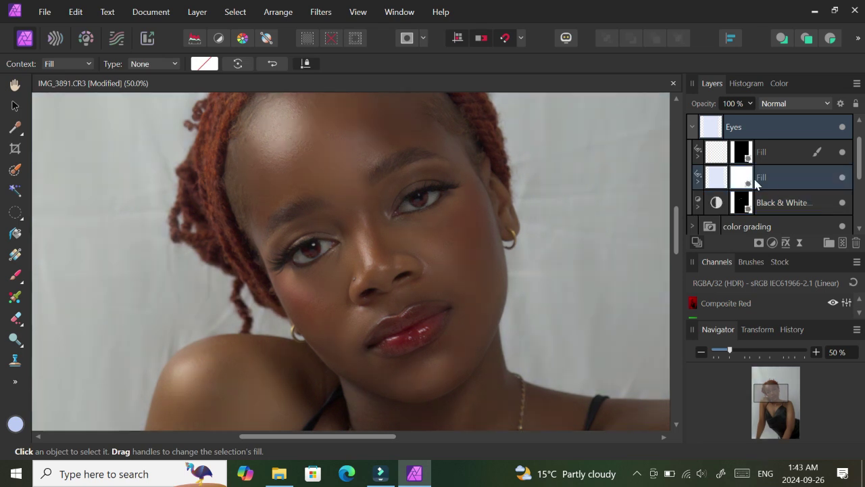
Paint the pale-blue fill into the mask over the eye white left of the iris
{"action": "left_click", "coordinate": [15, 275]}
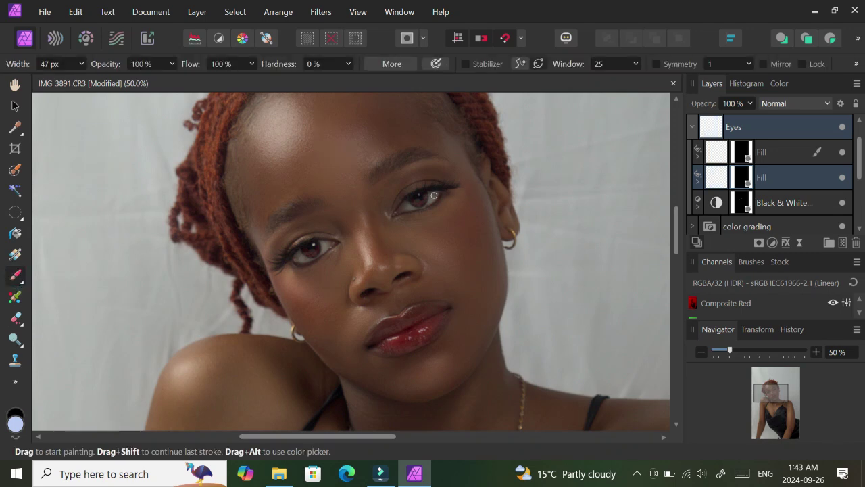
{"action": "scroll", "coordinate": [434, 195], "scroll_direction": "up", "scroll_amount": 1}
{"action": "scroll", "coordinate": [435, 190], "scroll_direction": "up", "scroll_amount": 1}
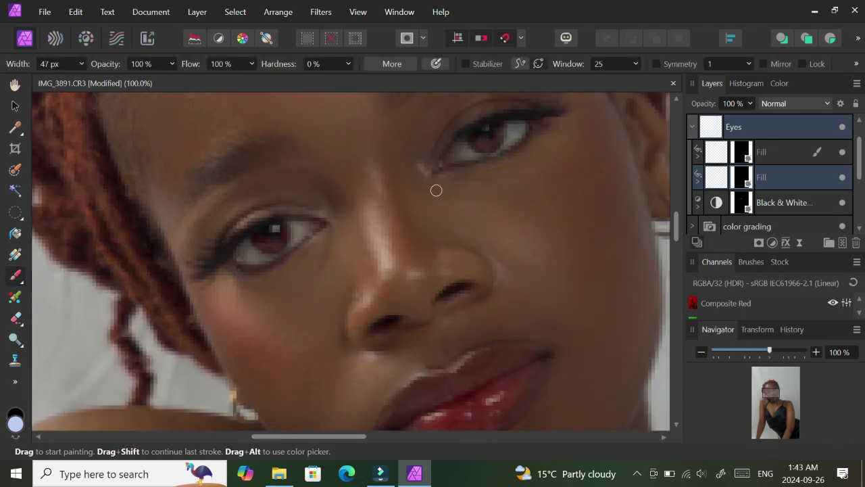
{"action": "scroll", "coordinate": [436, 187], "scroll_direction": "up", "scroll_amount": 1}
{"action": "left_click_drag", "start_coordinate": [678, 234], "coordinate": [678, 206]}
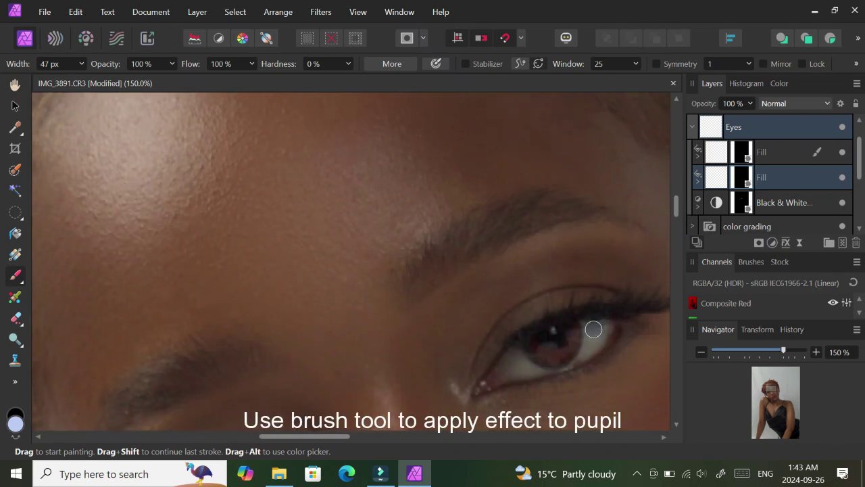
{"action": "mouse_move", "coordinate": [589, 332]}
{"action": "left_mouse_down"}
{"action": "mouse_move", "coordinate": [596, 330]}
{"action": "mouse_move", "coordinate": [565, 347]}
{"action": "mouse_move", "coordinate": [510, 352]}
{"action": "left_mouse_up"}
{"action": "key", "text": "ctrl+plus"}
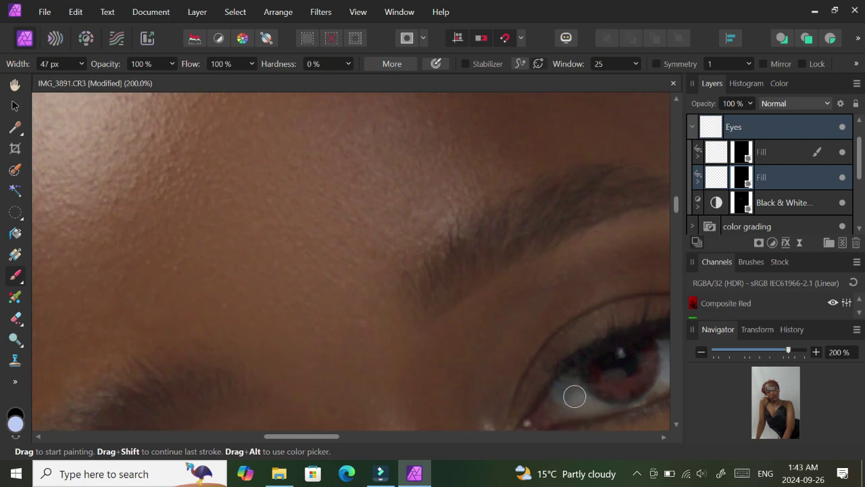
{"action": "key", "text": "bracketleft"}
{"action": "mouse_move", "coordinate": [576, 401]}
{"action": "left_mouse_down"}
{"action": "mouse_move", "coordinate": [585, 399]}
{"action": "mouse_move", "coordinate": [572, 401]}
{"action": "mouse_move", "coordinate": [570, 383]}
{"action": "left_mouse_up"}
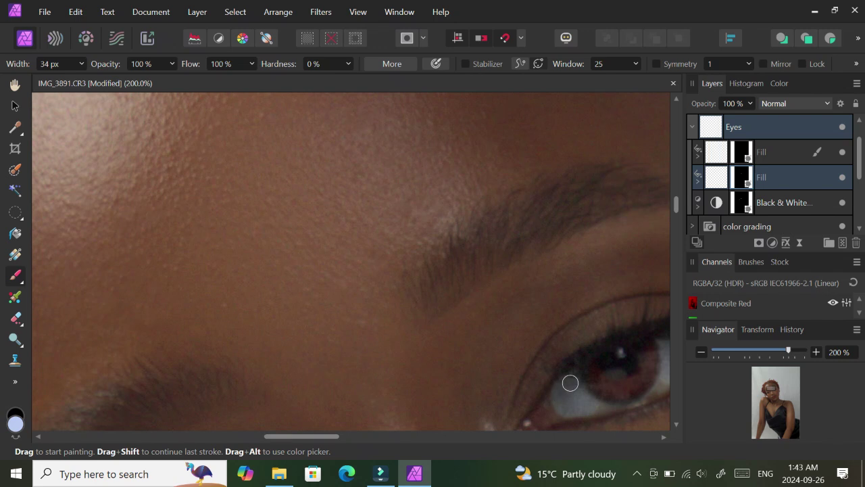
{"action": "key", "text": "bracketleft"}
{"action": "key", "text": "bracketleft"}
{"action": "key", "text": "bracketleft"}
Paint the remaining eye white around the iris, using smaller brush sizes for edge touch-ups
{"action": "left_click_drag", "start_coordinate": [310, 436], "coordinate": [336, 436]}
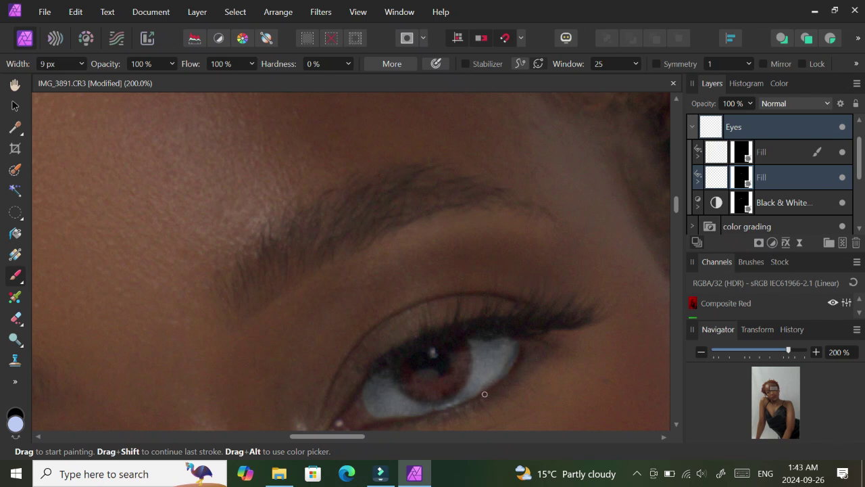
{"action": "key", "text": "bracketright"}
{"action": "scroll", "coordinate": [340, 398], "scroll_direction": "up", "scroll_amount": 5}
{"action": "scroll", "coordinate": [339, 399], "scroll_direction": "left", "scroll_amount": 5}
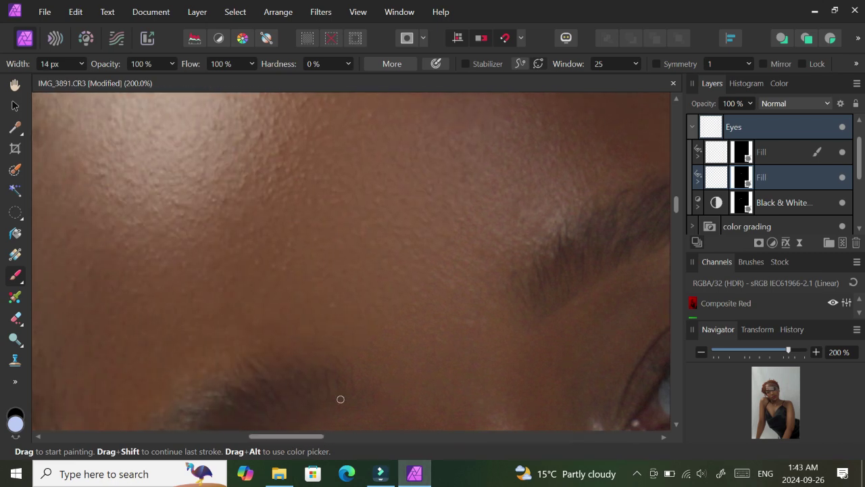
{"action": "left_click_drag", "start_coordinate": [676, 202], "coordinate": [671, 230]}
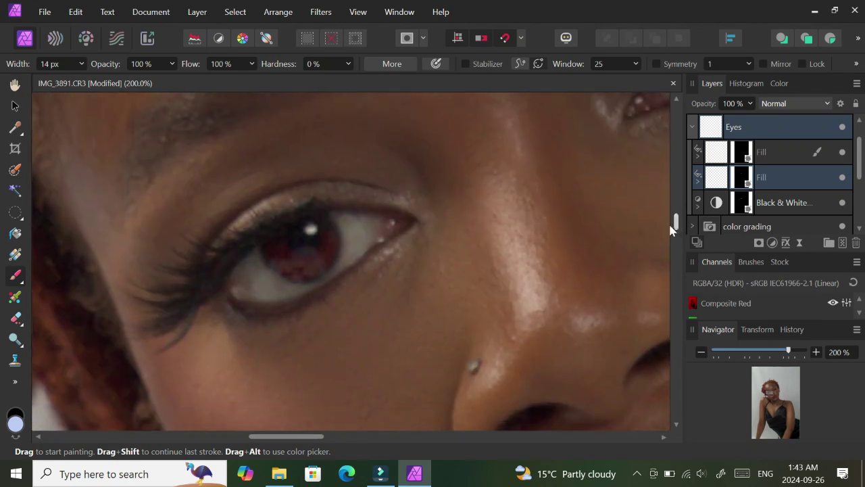
{"action": "key", "text": "bracketright"}
{"action": "key", "text": "bracketright"}
{"action": "key", "text": "bracketright"}
{"action": "mouse_move", "coordinate": [341, 217]}
{"action": "left_mouse_down"}
{"action": "mouse_move", "coordinate": [348, 243]}
{"action": "mouse_move", "coordinate": [367, 222]}
{"action": "mouse_move", "coordinate": [349, 252]}
{"action": "left_mouse_up"}
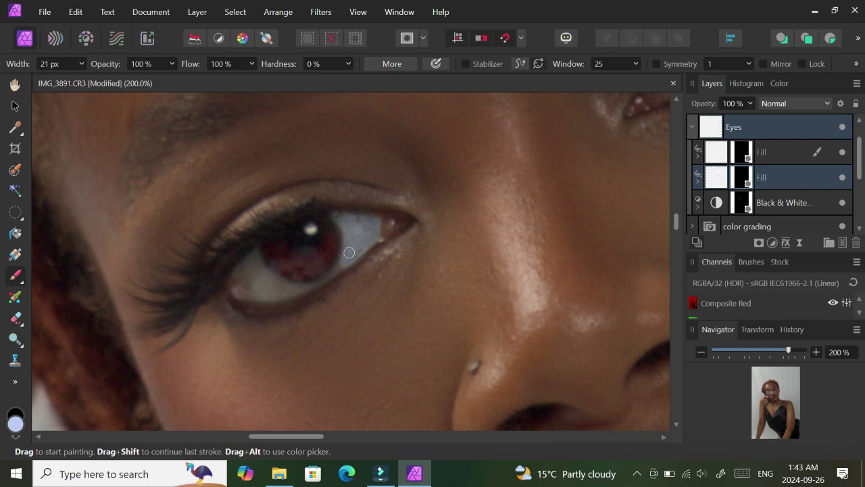
{"action": "mouse_move", "coordinate": [255, 258]}
{"action": "left_mouse_down"}
{"action": "mouse_move", "coordinate": [234, 284]}
{"action": "mouse_move", "coordinate": [288, 291]}
{"action": "mouse_move", "coordinate": [257, 286]}
{"action": "mouse_move", "coordinate": [253, 268]}
{"action": "mouse_move", "coordinate": [268, 279]}
{"action": "left_mouse_up"}
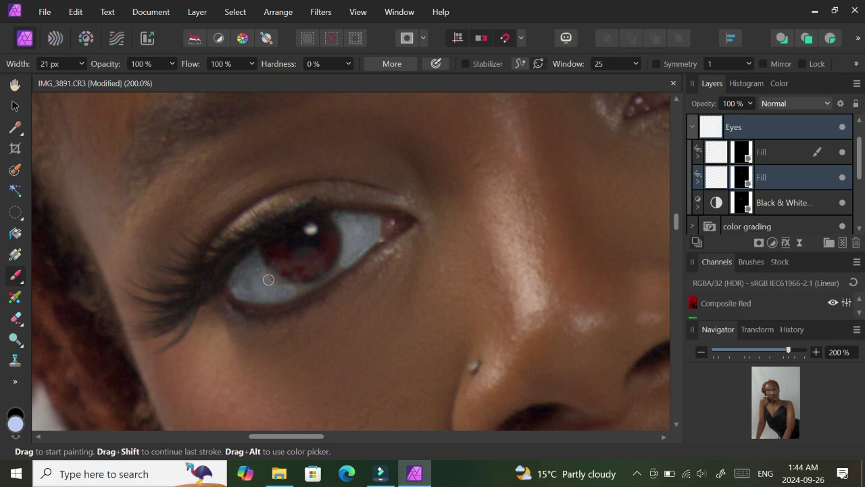
{"action": "key", "text": "bracketleft"}
{"action": "key", "text": "bracketleft"}
{"action": "key", "text": "bracketleft"}
{"action": "left_click", "coordinate": [295, 290], "text": "alt"}
{"action": "left_click", "coordinate": [344, 265], "text": "alt"}
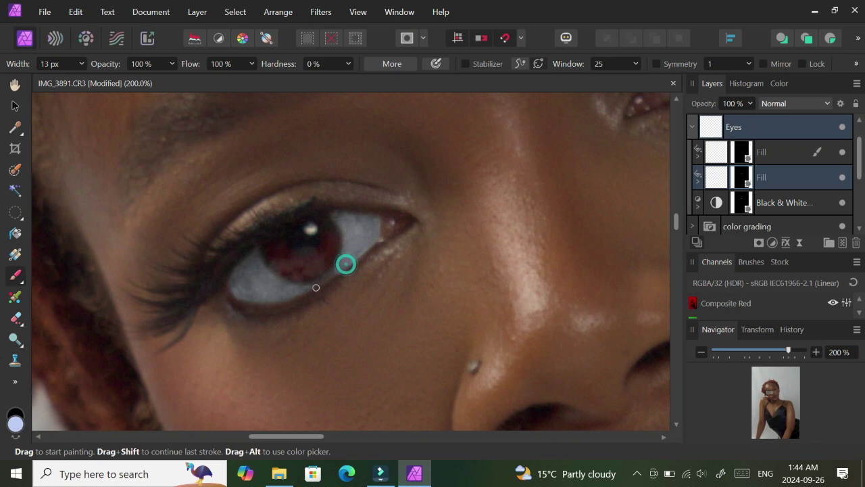
{"action": "key", "text": "bracketleft"}
{"action": "key", "text": "bracketleft"}
{"action": "key", "text": "bracketleft"}
{"action": "left_click", "coordinate": [316, 285], "text": "alt"}
{"action": "scroll", "coordinate": [376, 223], "scroll_direction": "down", "scroll_amount": 2}
Zoom out and lower the eye-whitening fill layer's opacity to 60%
{"action": "scroll", "coordinate": [383, 216], "scroll_direction": "down", "scroll_amount": 1}
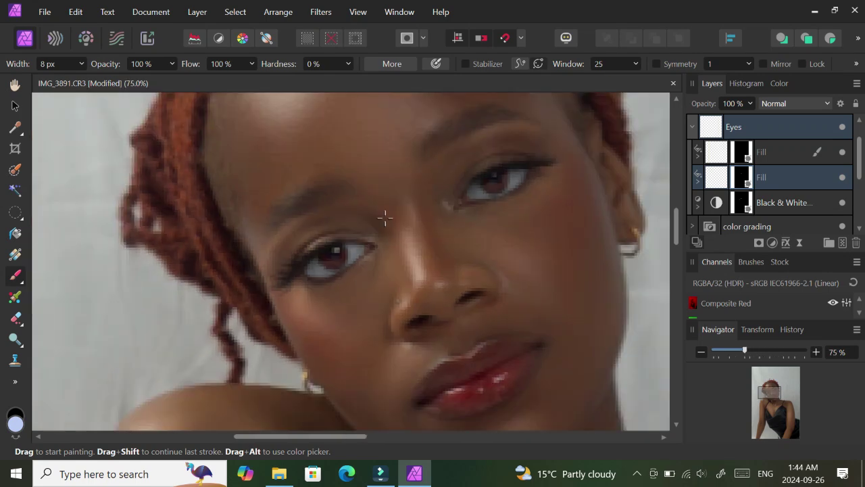
{"action": "scroll", "coordinate": [383, 216], "scroll_direction": "down", "scroll_amount": 2}
{"action": "scroll", "coordinate": [678, 249], "scroll_direction": "down", "scroll_amount": 1}
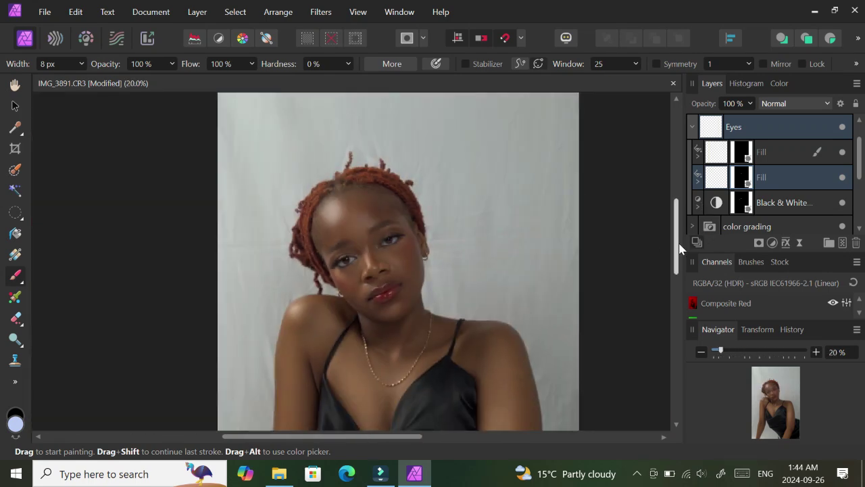
{"action": "scroll", "coordinate": [679, 247], "scroll_direction": "down", "scroll_amount": 1}
{"action": "scroll", "coordinate": [681, 247], "scroll_direction": "down", "scroll_amount": 1}
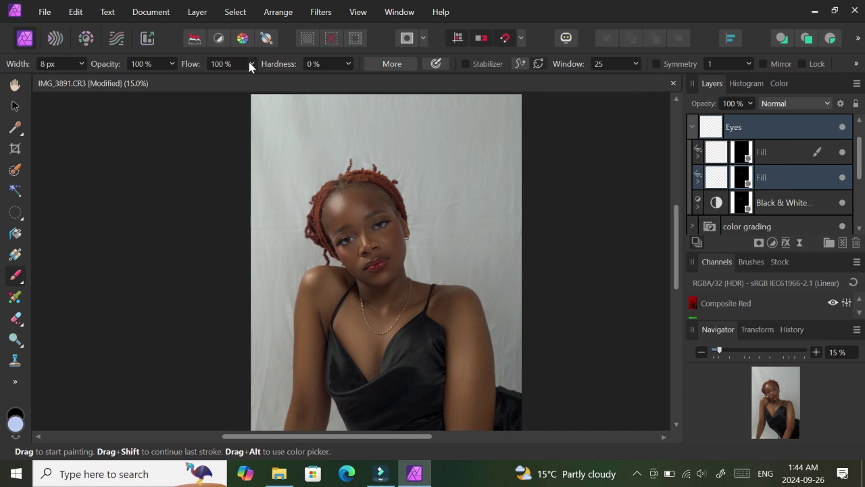
{"action": "left_click", "coordinate": [749, 104]}
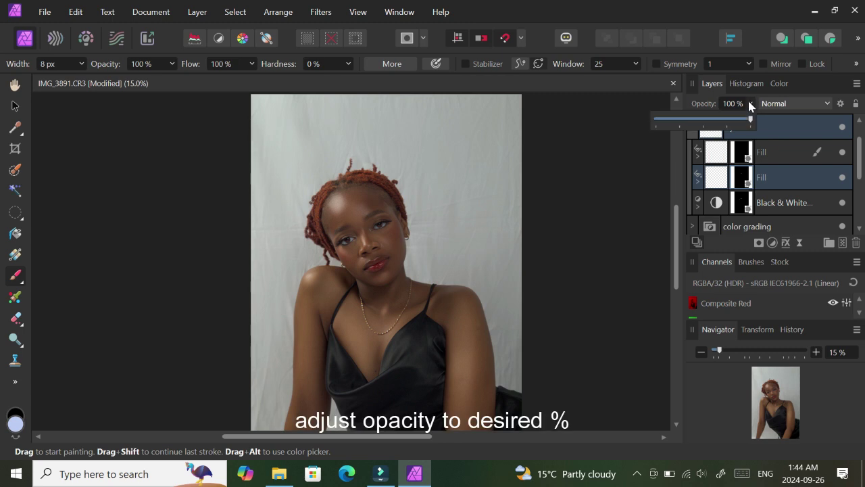
{"action": "left_click_drag", "start_coordinate": [749, 104], "coordinate": [714, 126]}
{"action": "left_click", "coordinate": [762, 179]}
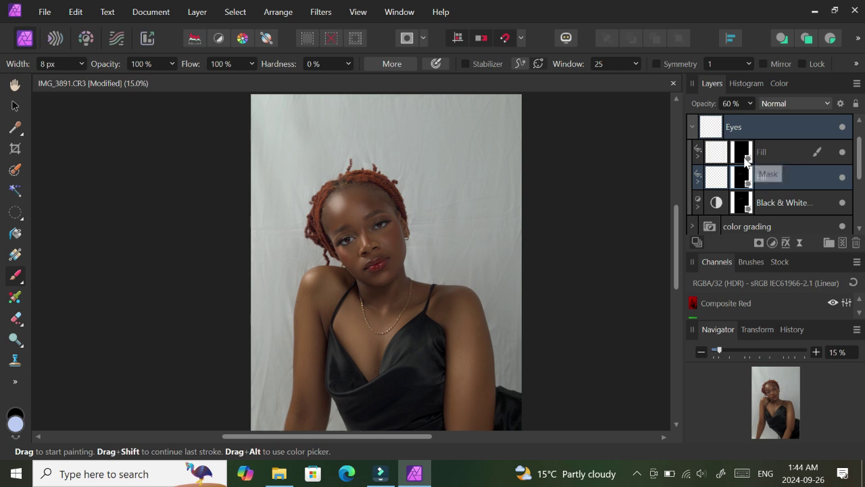
{"action": "left_click_drag", "start_coordinate": [767, 193], "coordinate": [761, 149]}
Rename the upper Eyes fill layer 'iris' and the lower one 'pupil'
{"action": "left_click", "coordinate": [761, 149]}
{"action": "double_click", "coordinate": [765, 153]}
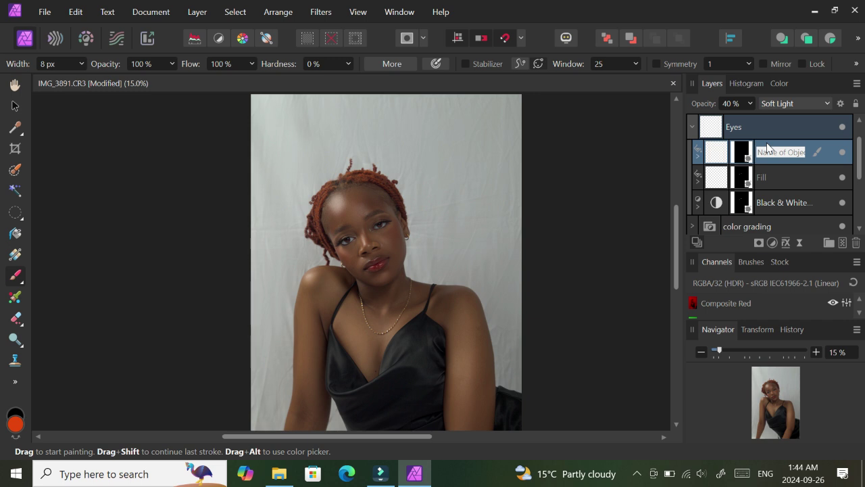
{"action": "type", "text": "c"}
{"action": "key", "text": "BackSpace"}
{"action": "key", "text": "BackSpace"}
{"action": "type", "text": "iris"}
{"action": "left_click", "coordinate": [766, 180]}
{"action": "double_click", "coordinate": [762, 175]}
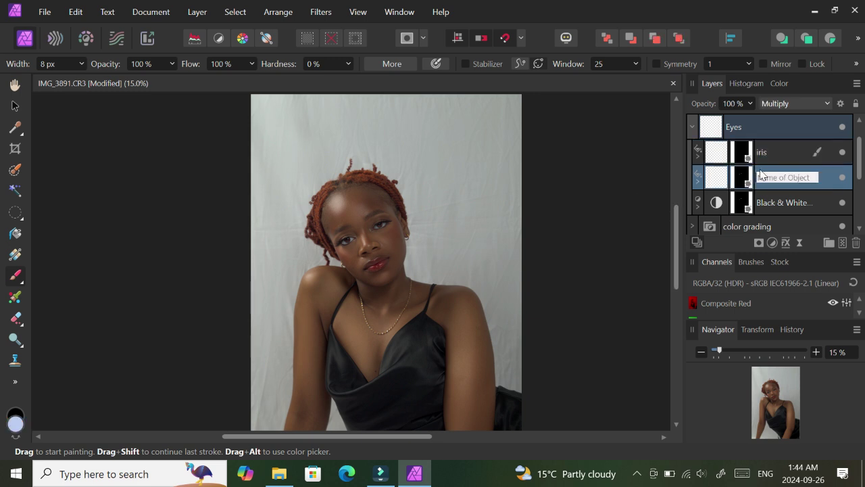
{"action": "type", "text": "pupil"}
{"action": "key", "text": "Return"}
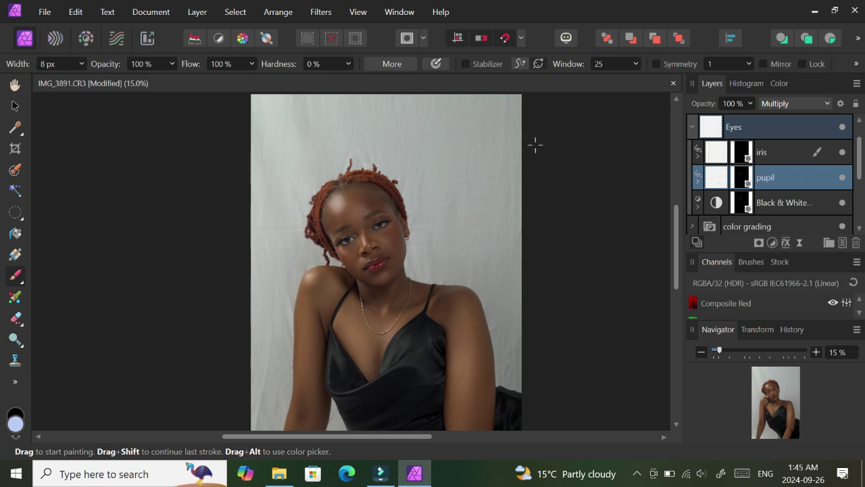
Collapse the Eyes group and zoom out to view the whole photo
{"action": "left_click", "coordinate": [691, 128]}
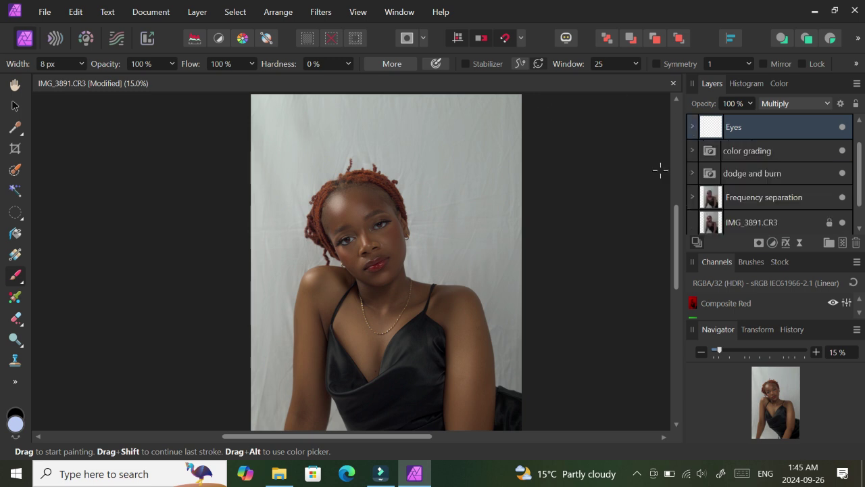
{"action": "scroll", "coordinate": [830, 159], "scroll_direction": "up", "scroll_amount": 1}
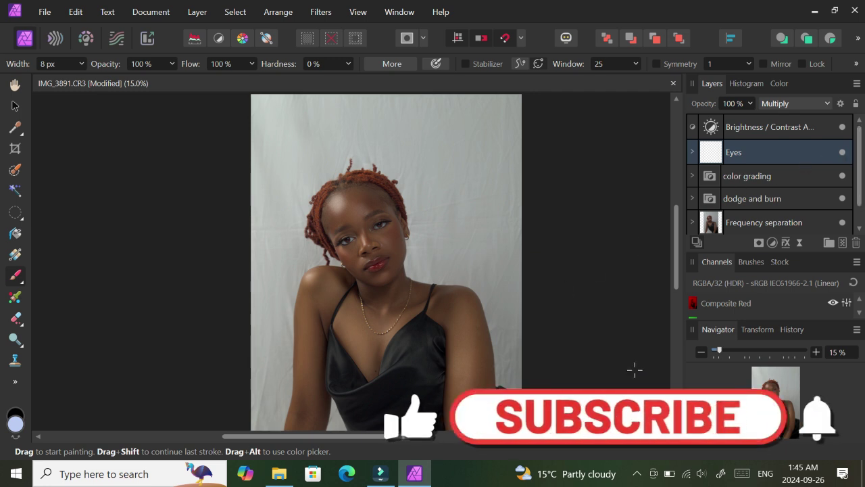
{"action": "key", "text": "ctrl+minus"}
{"action": "scroll", "coordinate": [679, 230], "scroll_direction": "down", "scroll_amount": 1}
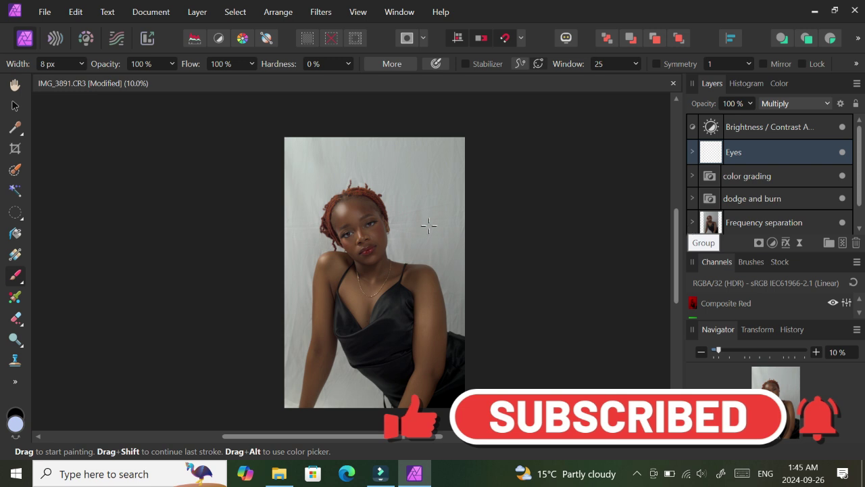
Hide the color grading, dodge and burn and Frequency separation layers for a before/after view
{"action": "left_click", "coordinate": [780, 126]}
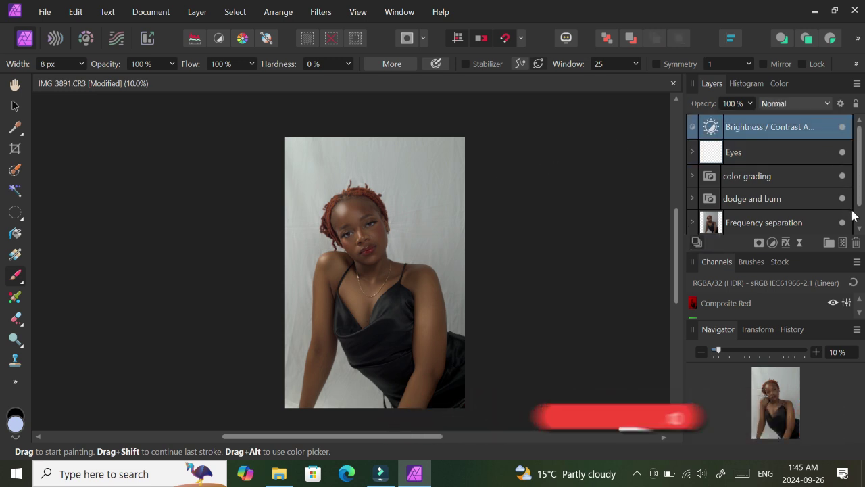
{"action": "scroll", "coordinate": [771, 196], "scroll_direction": "down", "scroll_amount": 2}
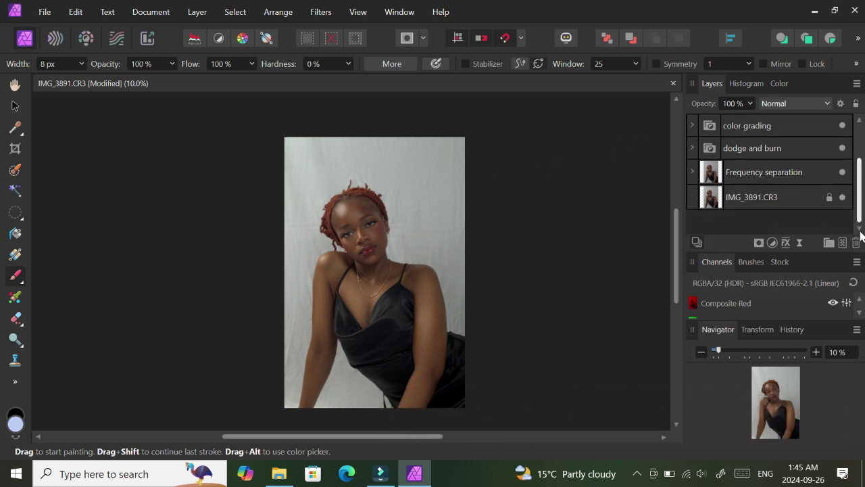
{"action": "left_click", "coordinate": [793, 179], "text": "shift"}
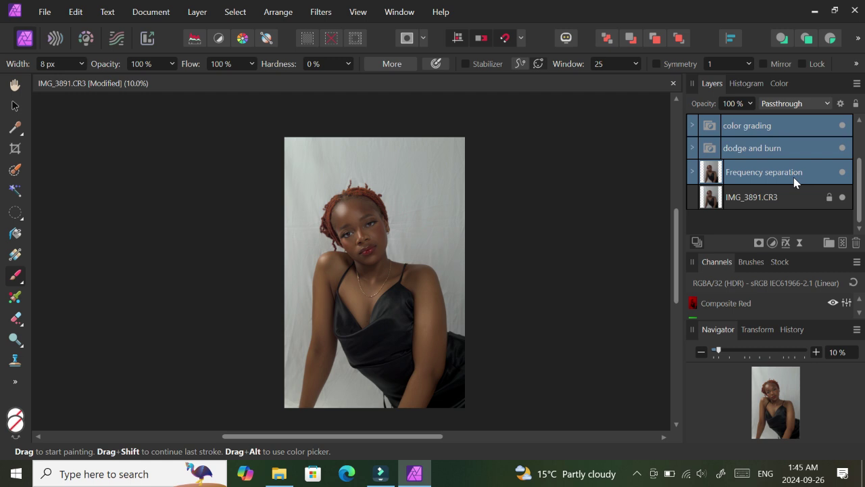
{"action": "left_click", "coordinate": [841, 177]}
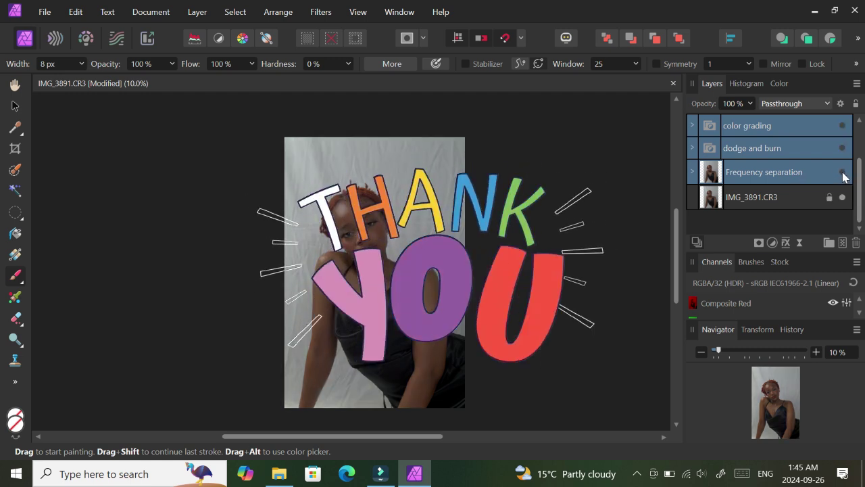
{"action": "key", "text": "ctrl+plus"}
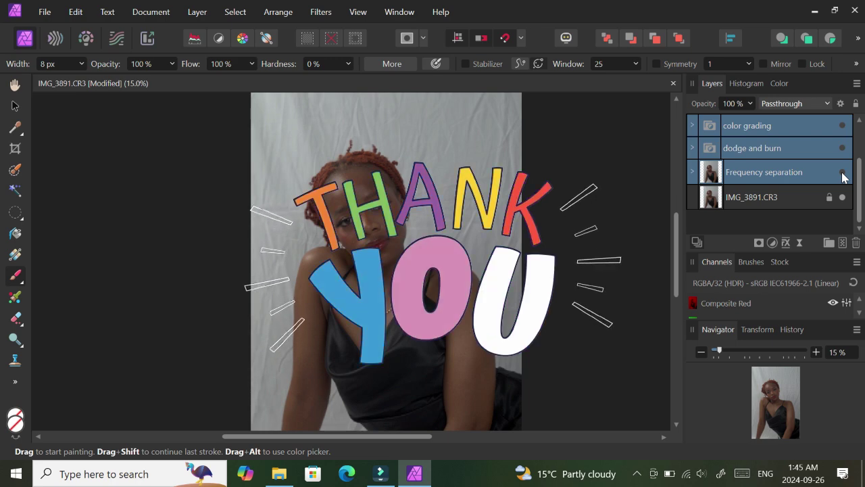